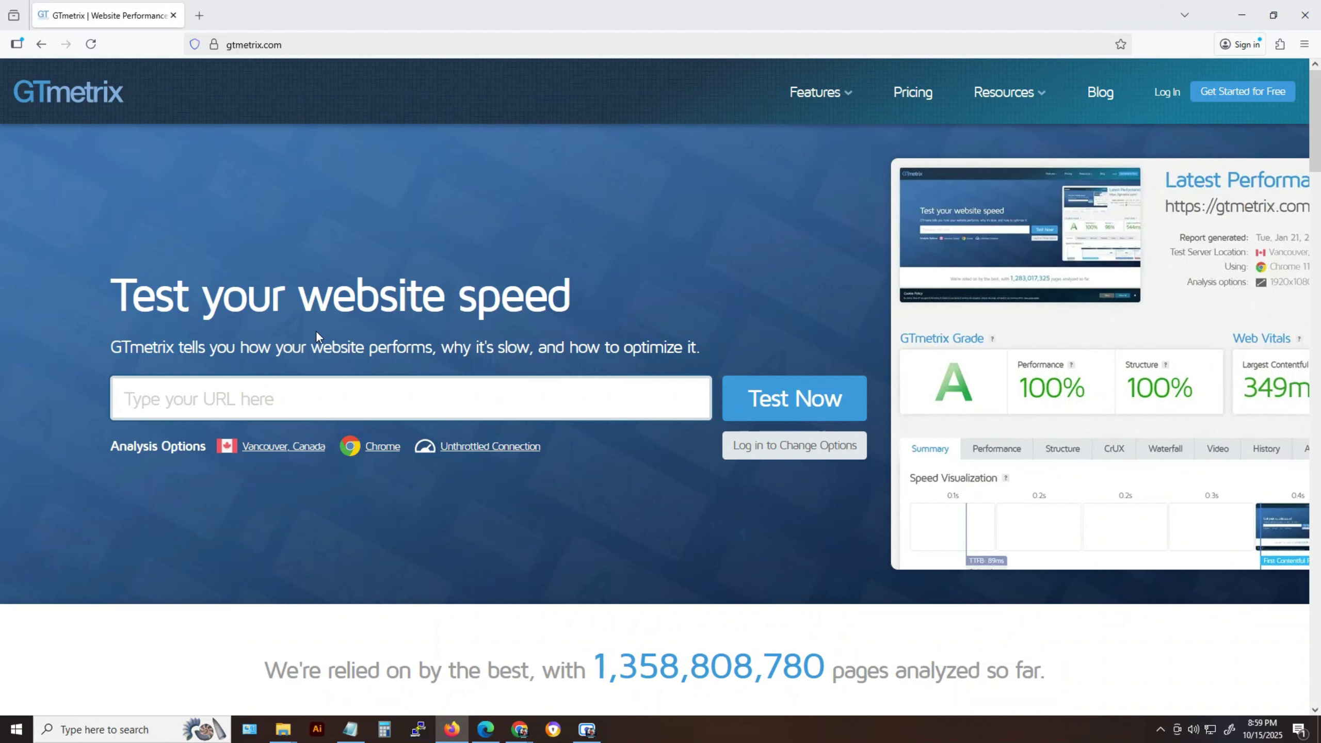
click(237, 397)
click(236, 398)
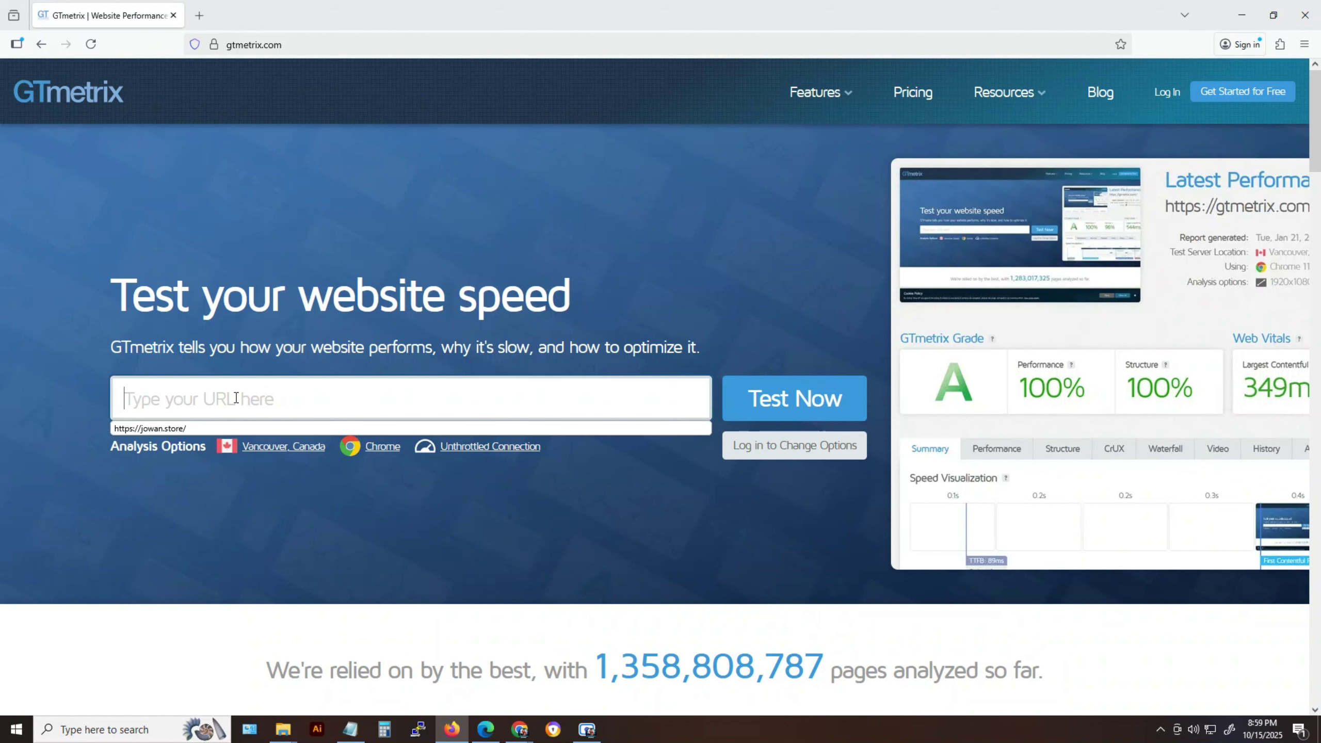
click(234, 427)
click(771, 402)
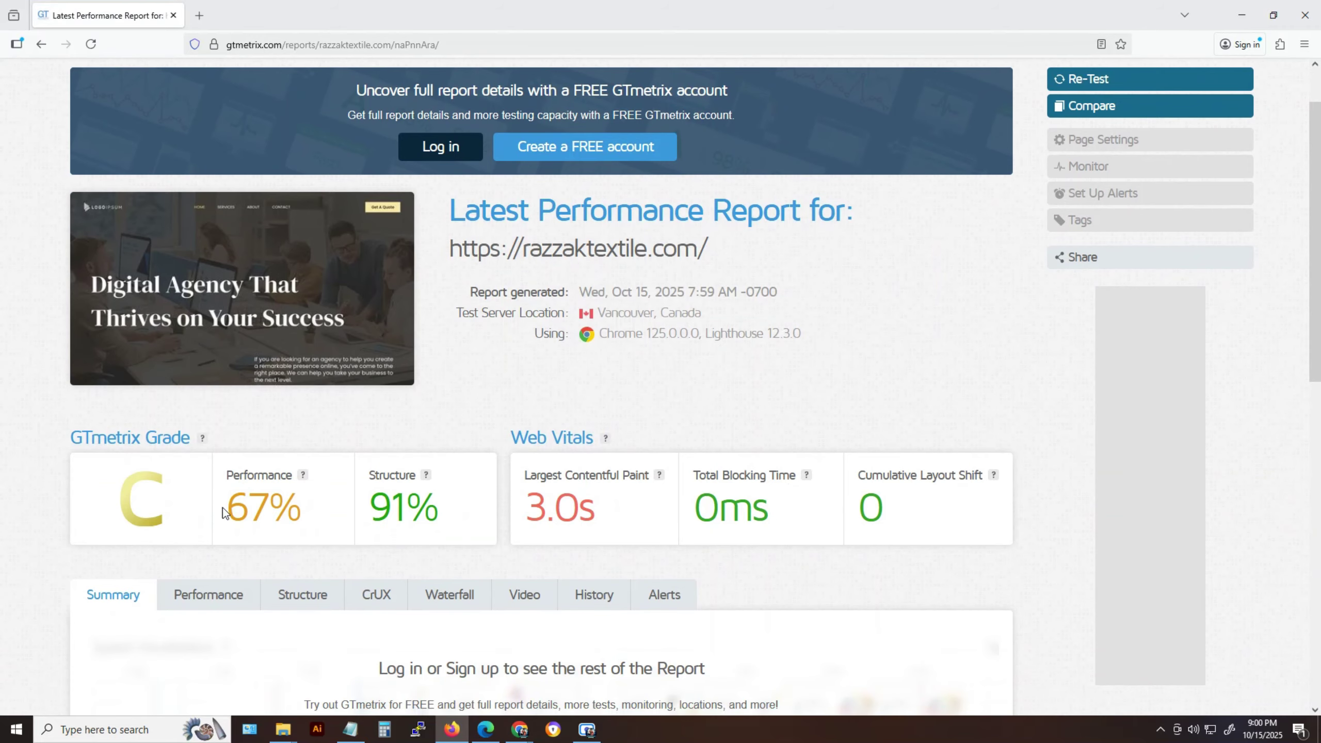
Examine the GTmetrix performance and structure scores, Largest Contentful Paint and Total Blocking Time in the October 15 report for razzaktextile.com.
drag(226, 507, 301, 507)
double_click(384, 506)
drag(440, 506, 441, 507)
drag(525, 507, 595, 507)
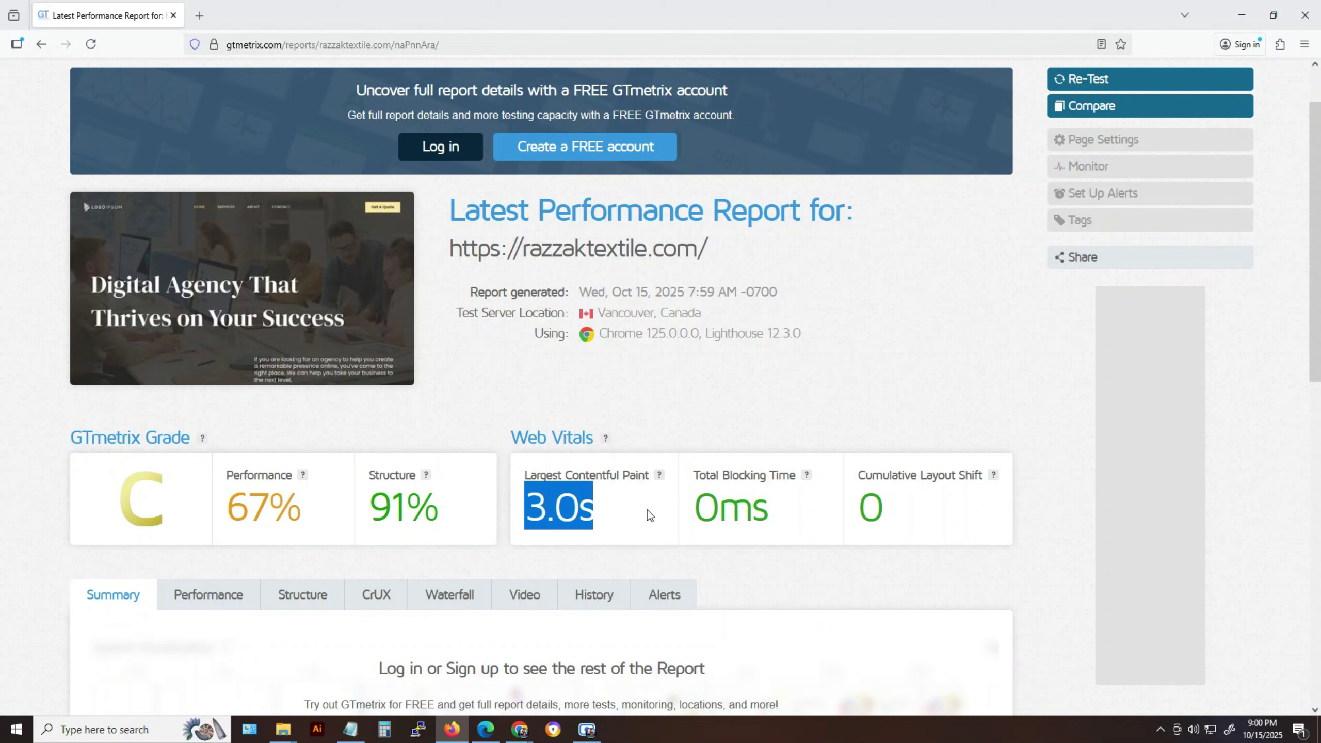
drag(695, 507, 768, 507)
click(911, 430)
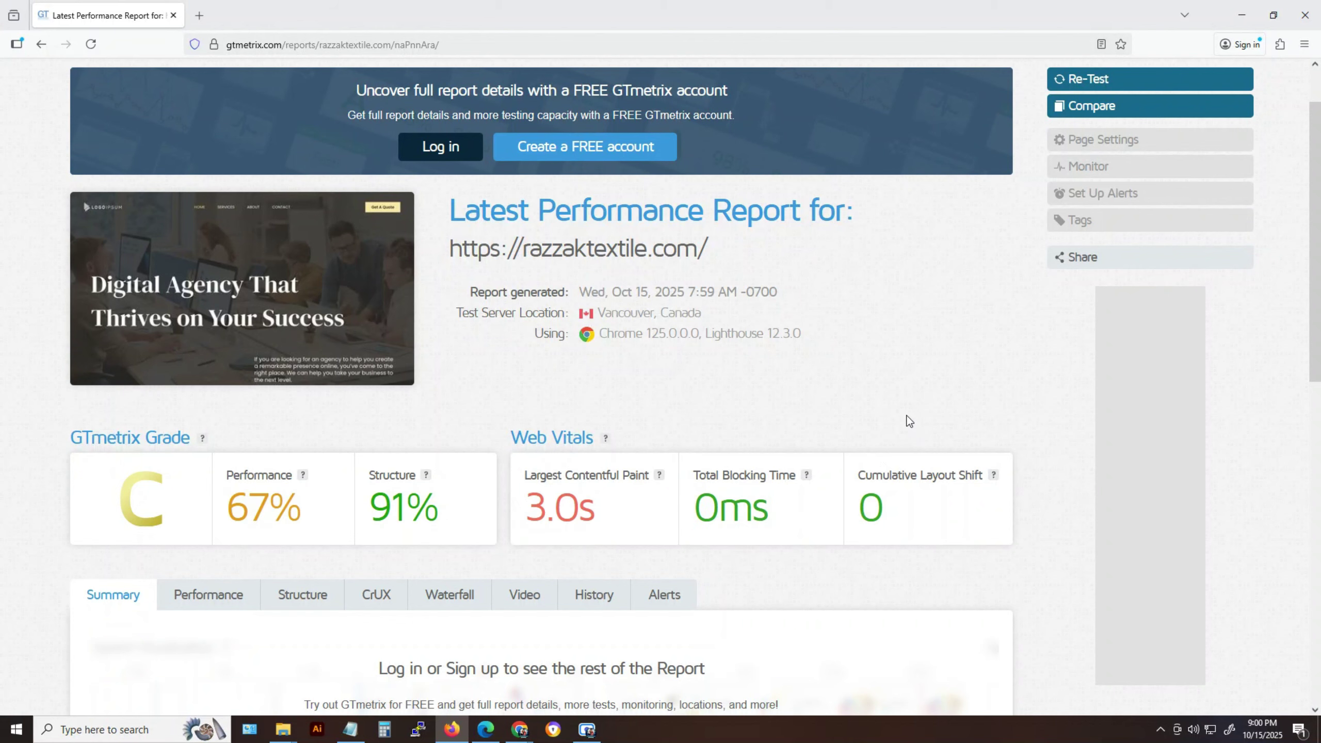
scroll(899, 420, down, 4)
scroll(899, 420, up, 5)
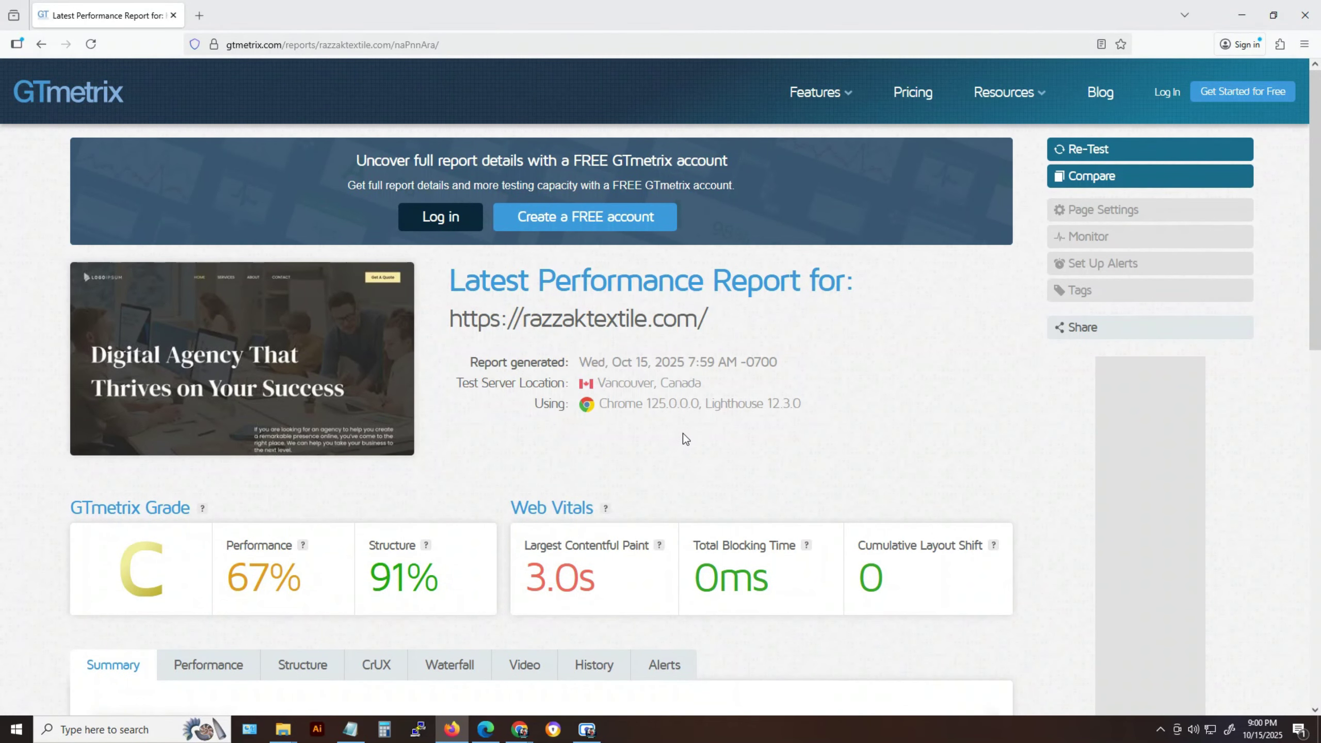
scroll(644, 445, down, 1)
drag(227, 513, 446, 511)
drag(526, 508, 600, 511)
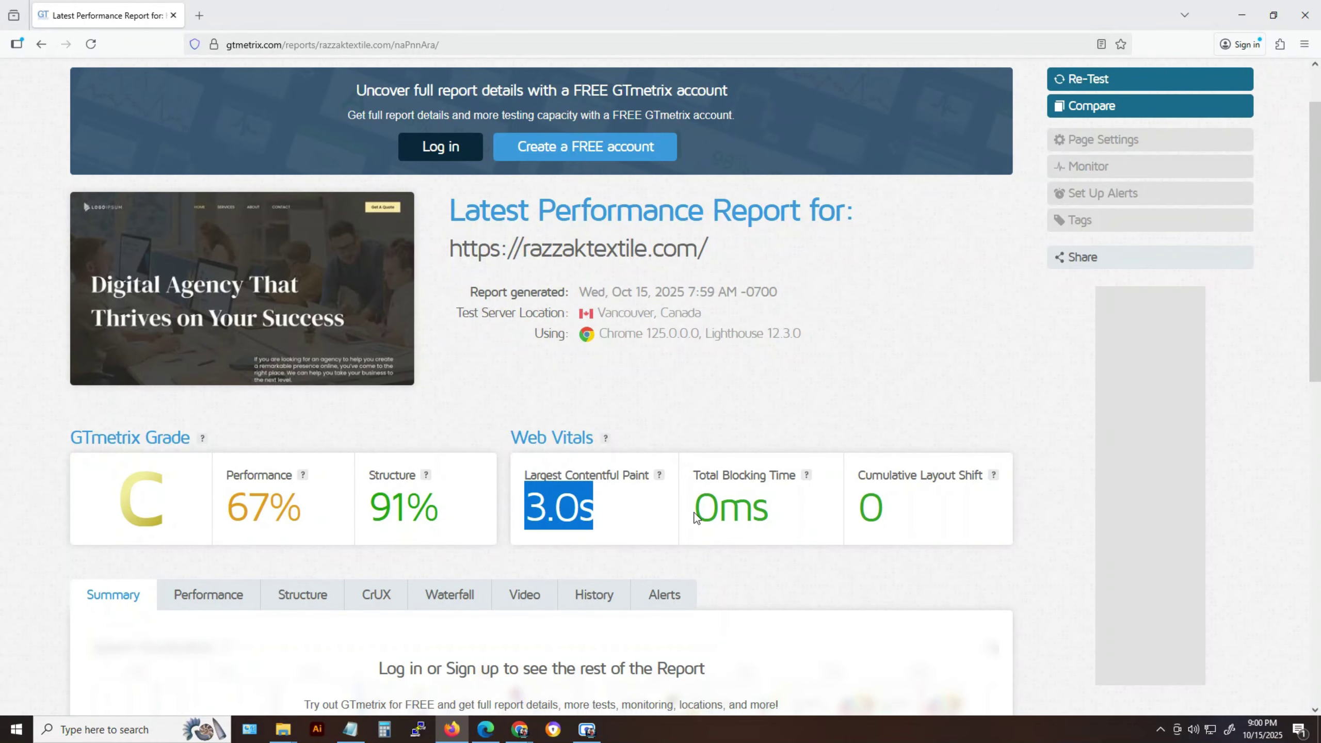
drag(694, 509, 799, 517)
click(910, 421)
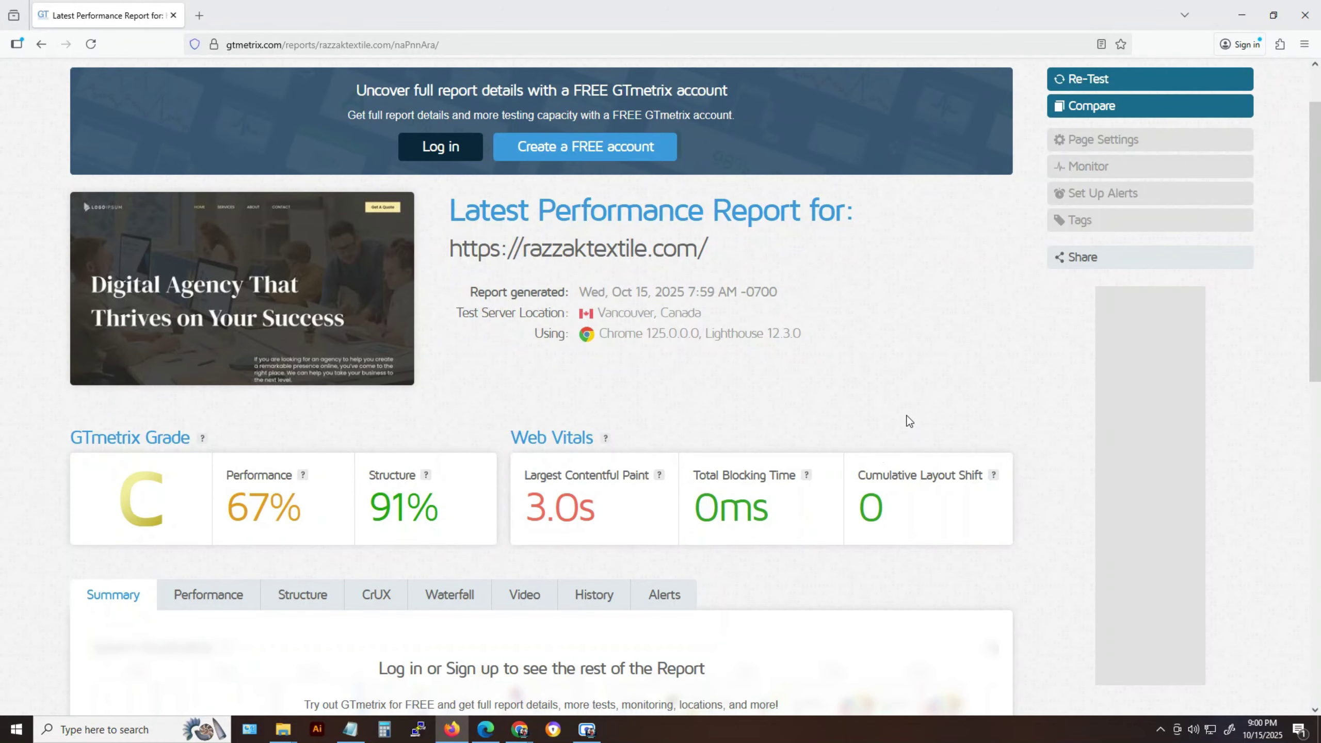
scroll(902, 416, down, 3)
scroll(898, 419, up, 1)
scroll(898, 418, up, 2)
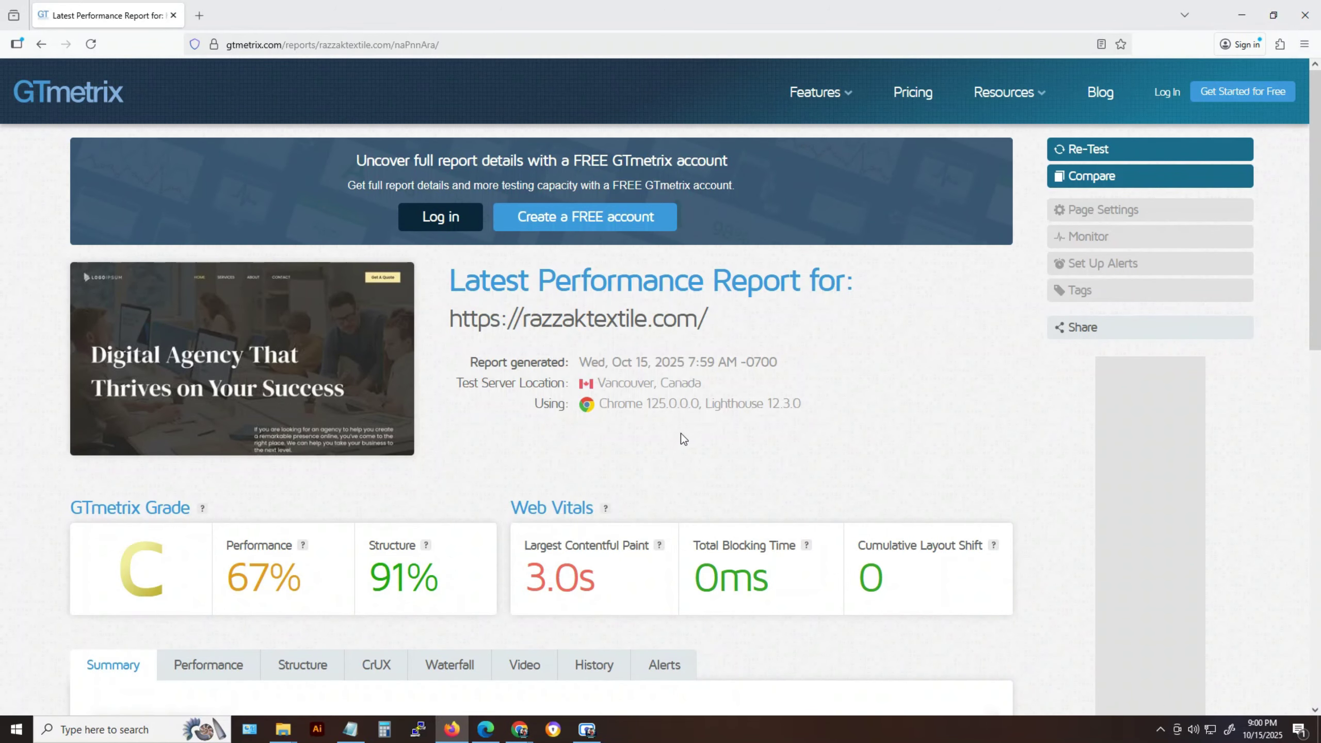
scroll(468, 489, down, 1)
drag(224, 507, 289, 511)
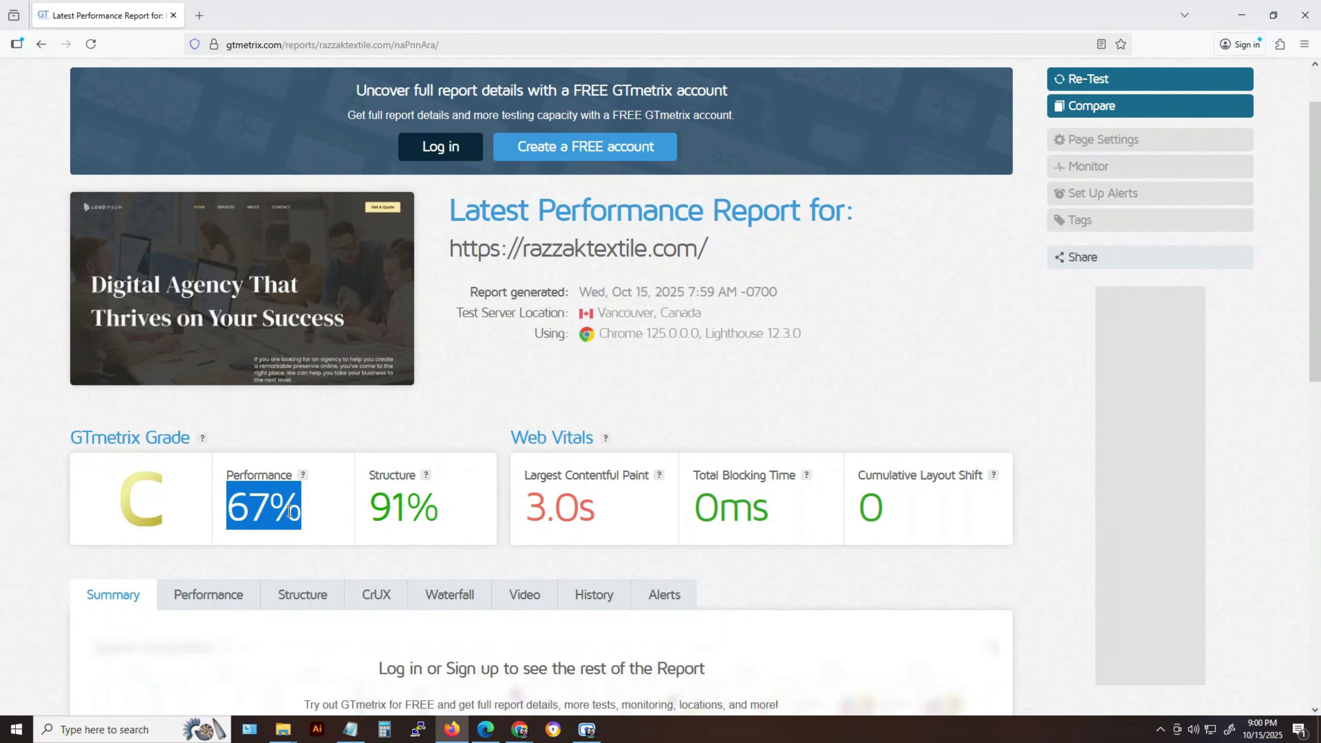
drag(369, 507, 441, 511)
drag(525, 507, 593, 511)
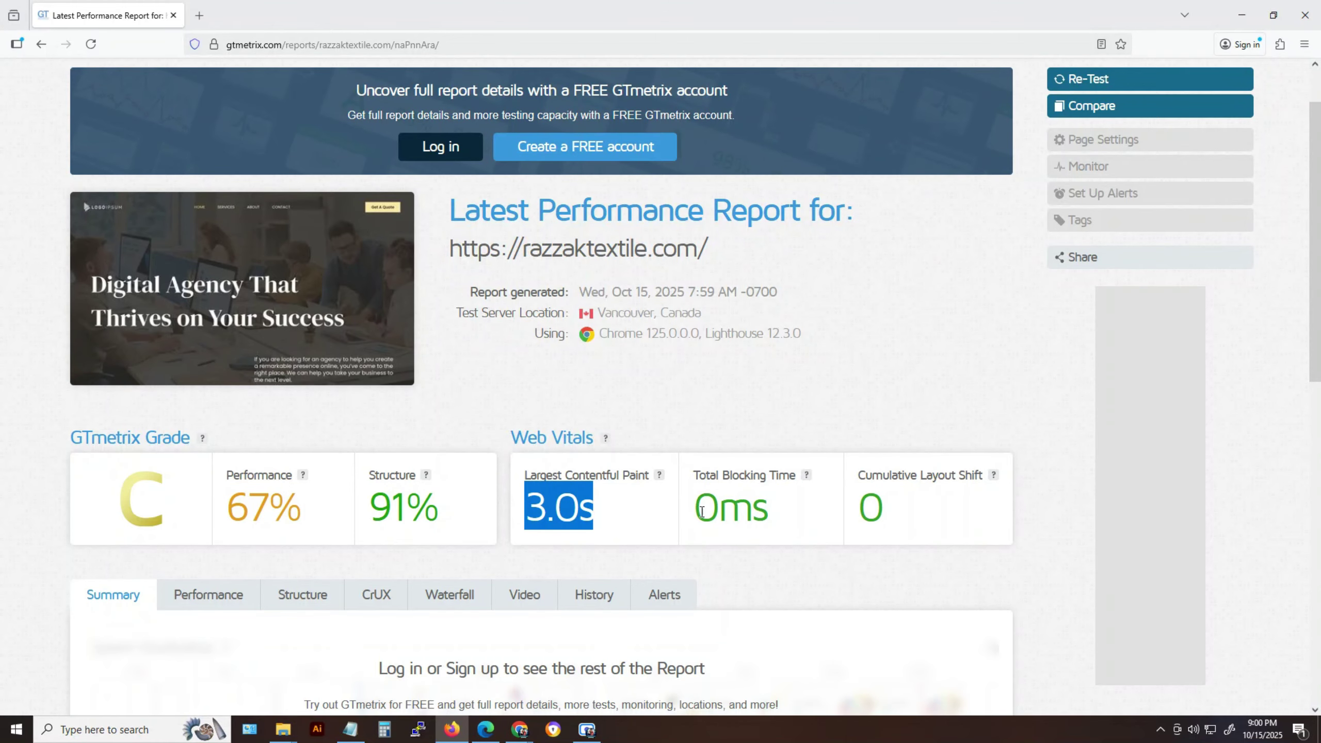
drag(695, 509, 767, 511)
click(907, 416)
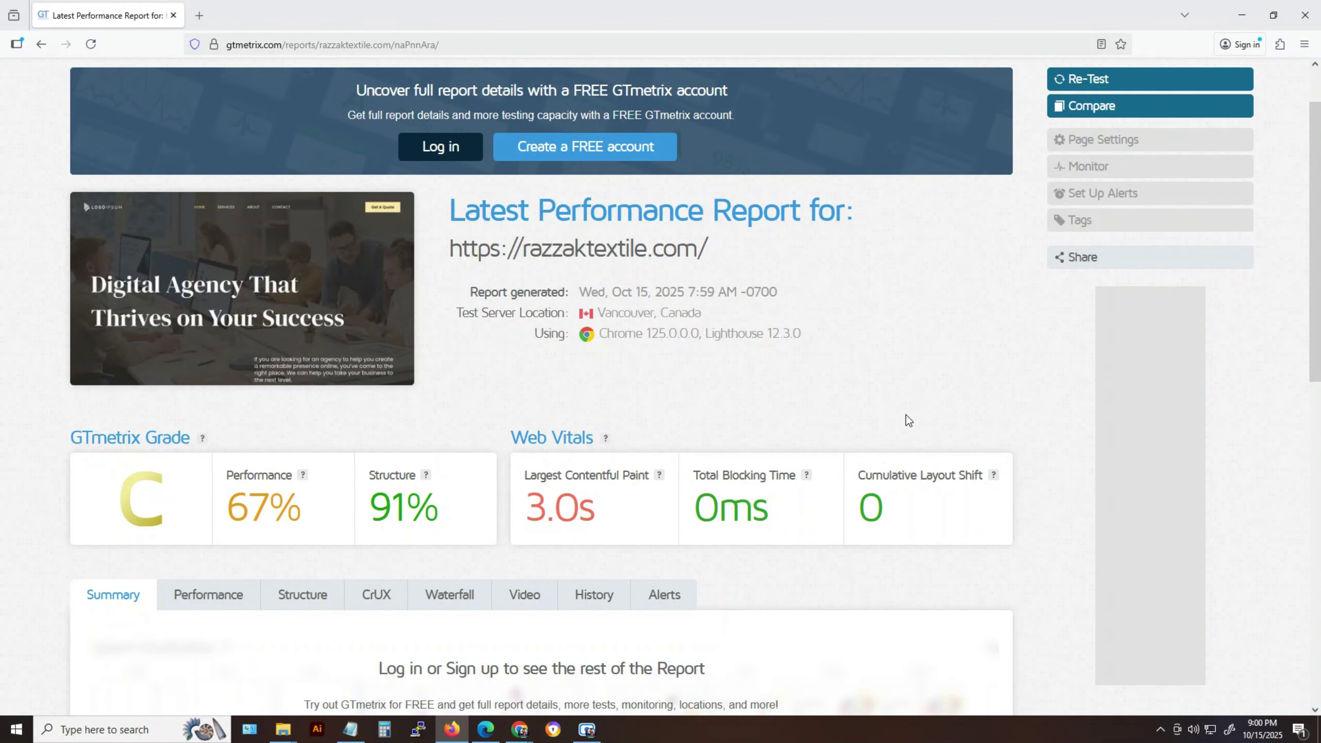
scroll(901, 417, down, 4)
scroll(899, 418, up, 1)
scroll(899, 418, up, 4)
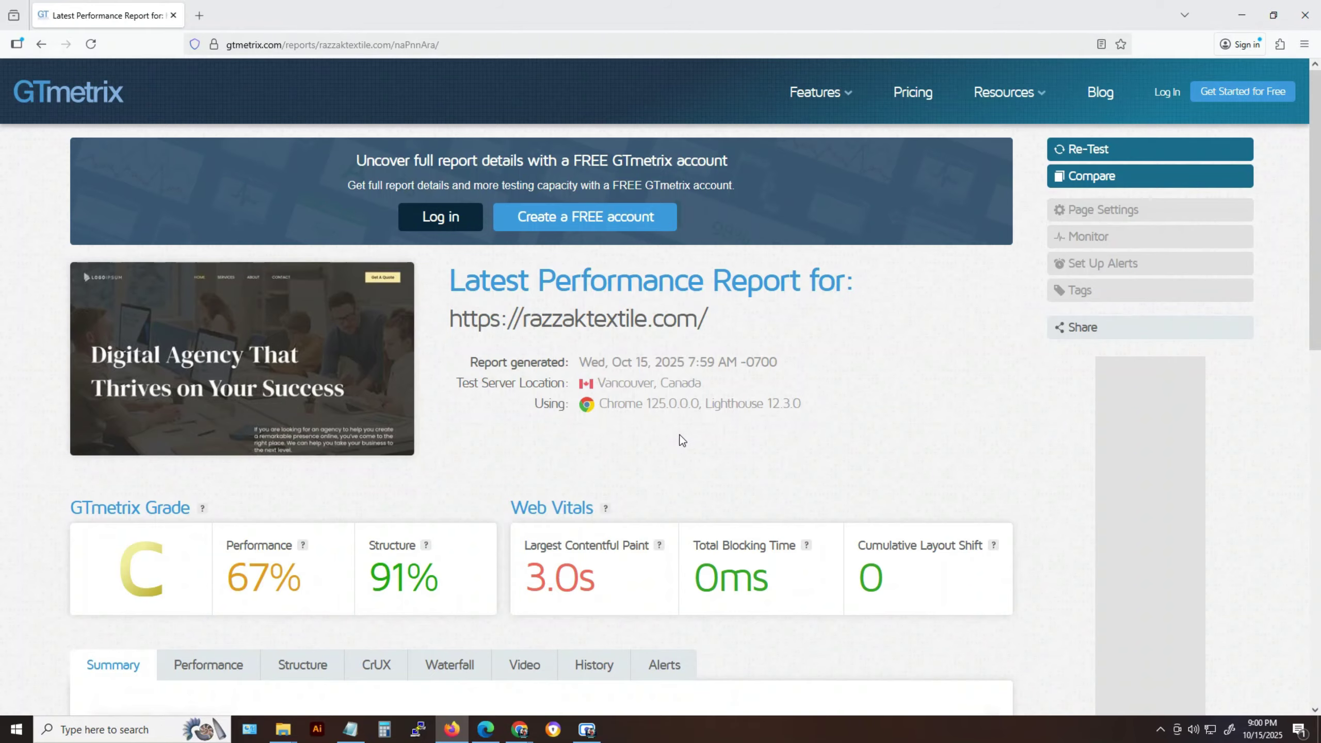
scroll(246, 507, down, 1)
drag(228, 507, 594, 508)
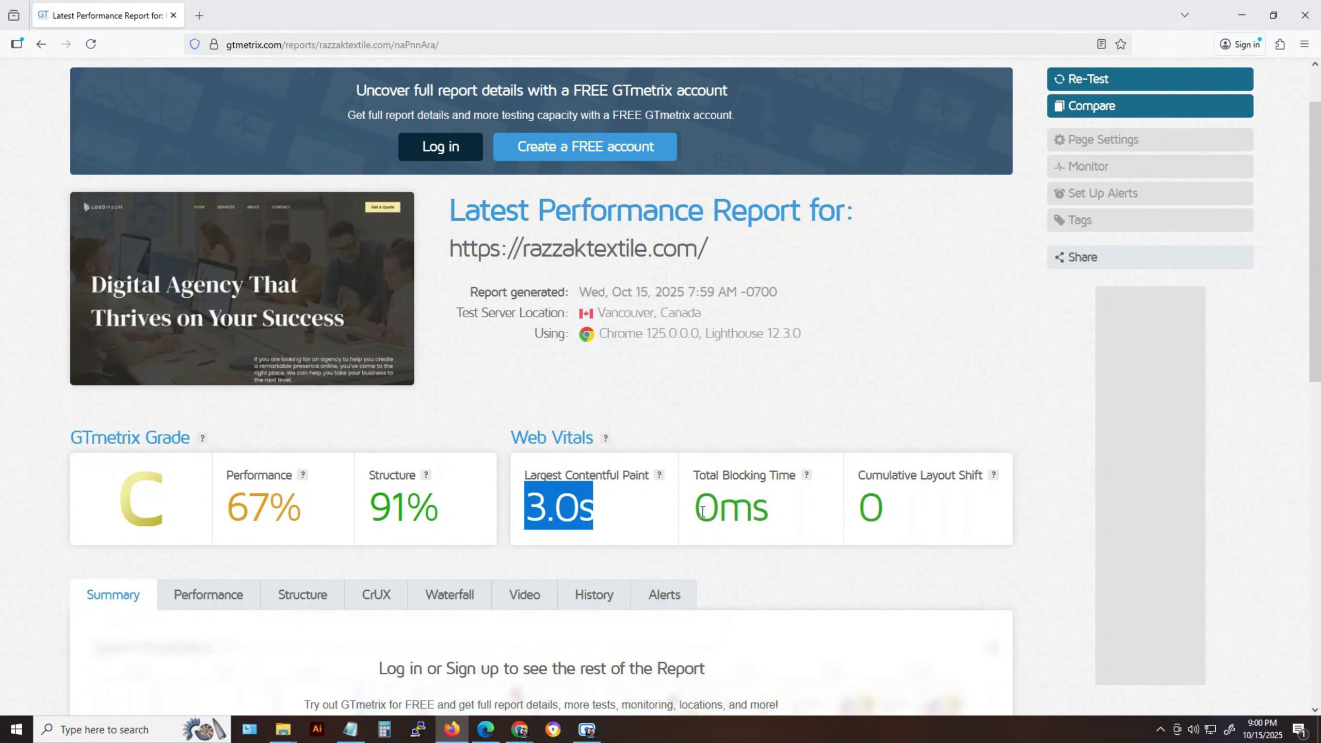
drag(693, 507, 767, 509)
click(907, 418)
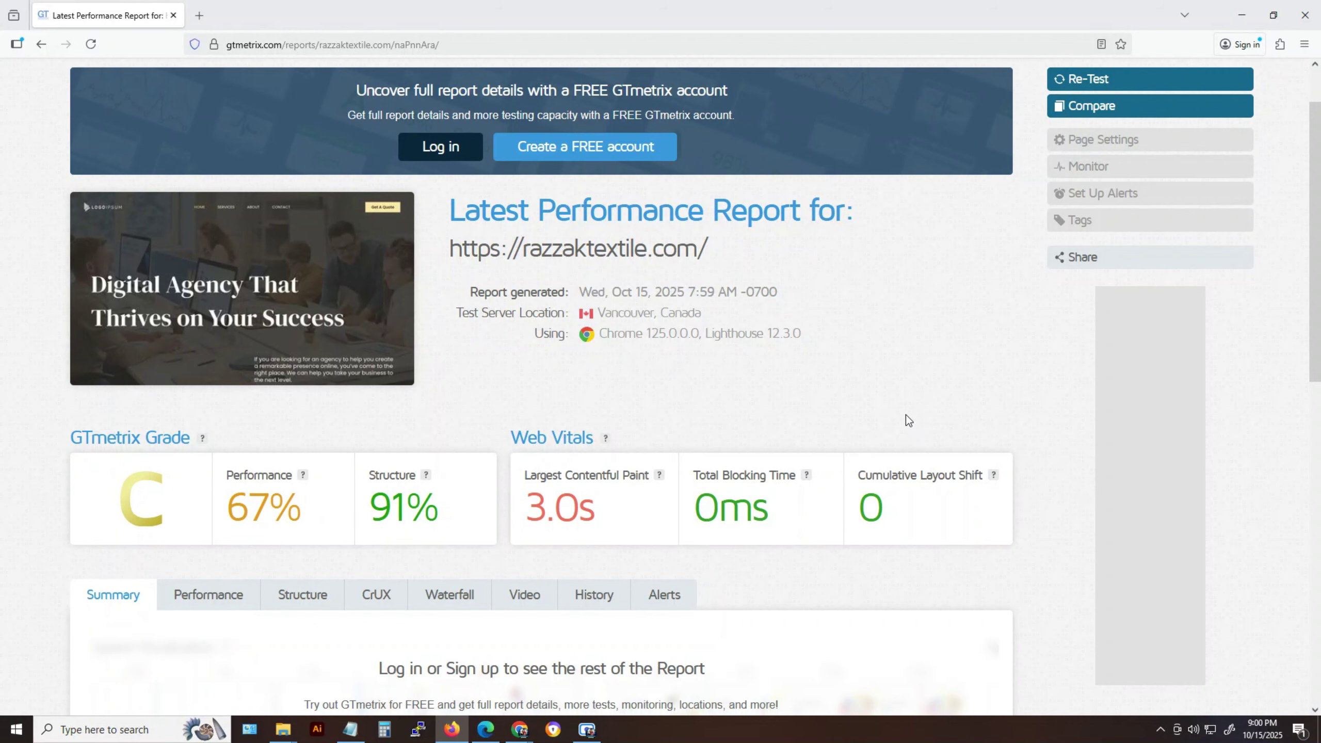
scroll(901, 418, down, 3)
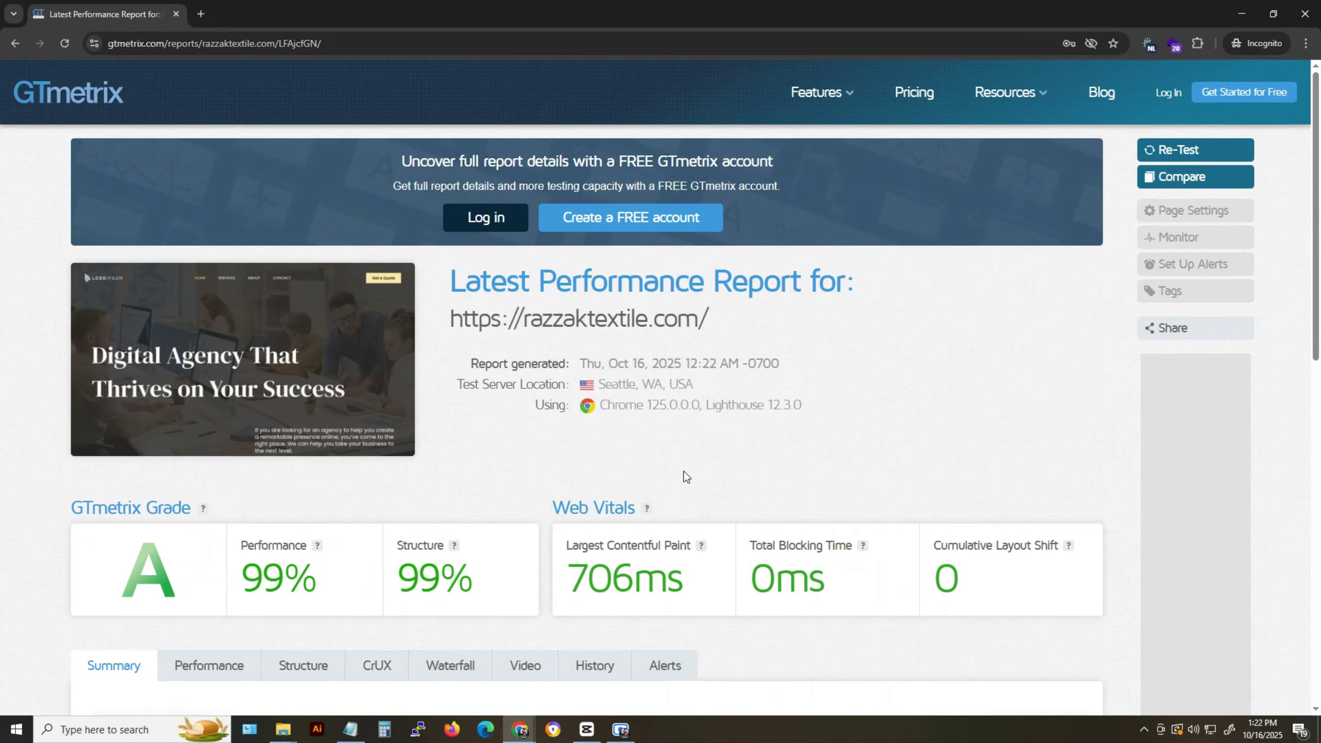
Examine the performance score, structure score and Largest Contentful Paint in the October 16 GTmetrix report for razzaktextile.com.
scroll(676, 470, down, 1)
scroll(666, 469, up, 1)
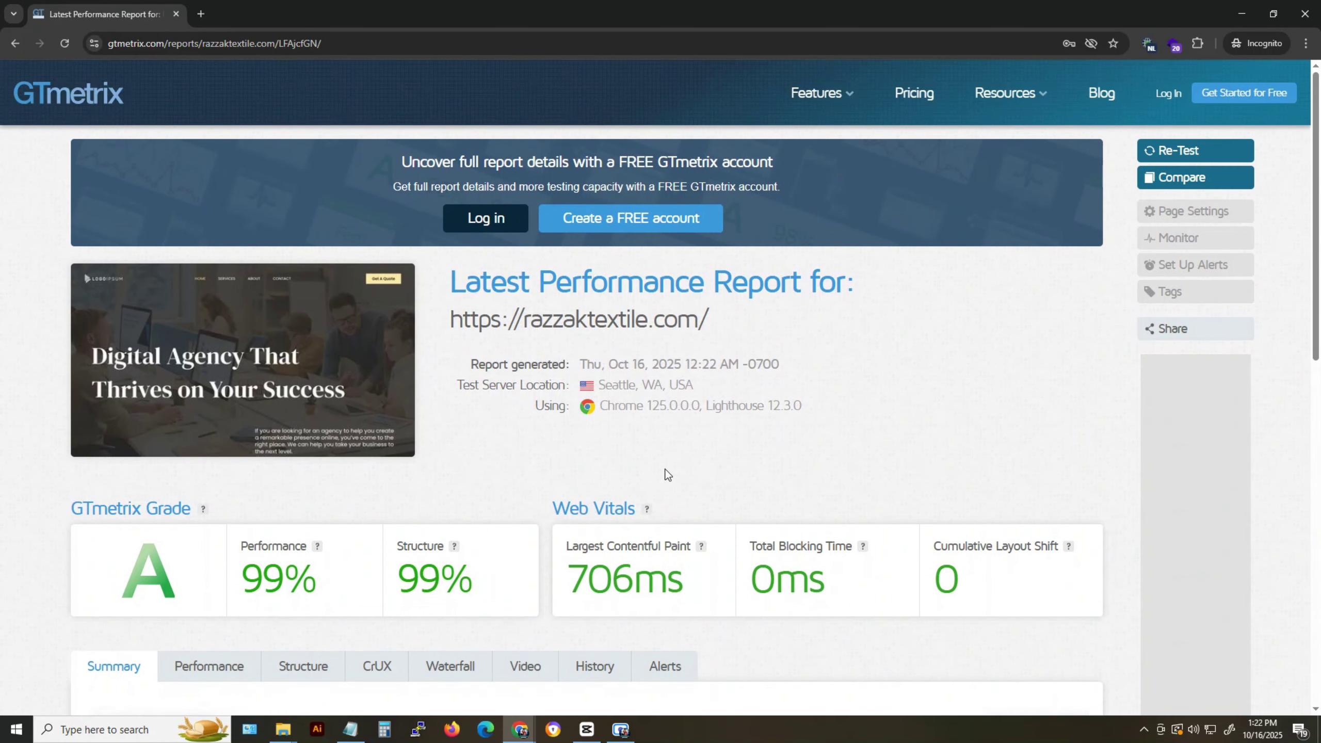
drag(259, 579, 502, 585)
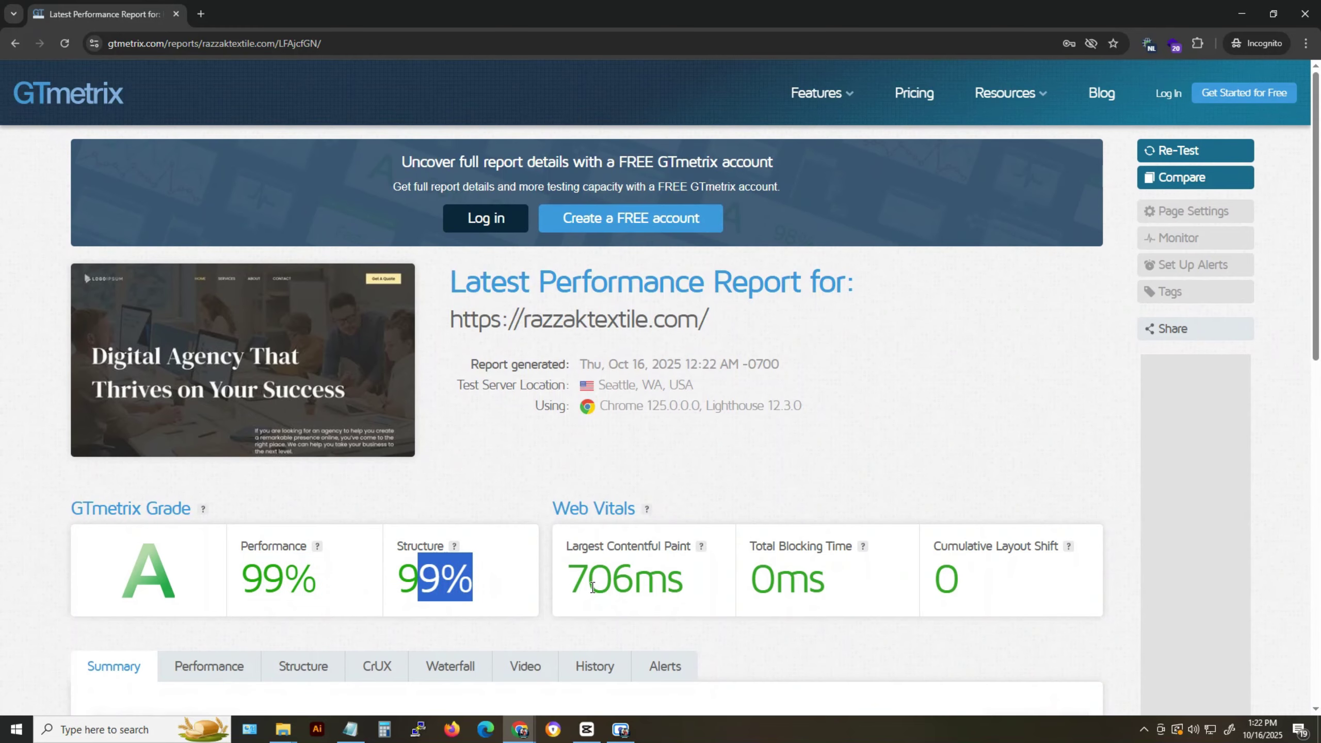
drag(592, 587, 741, 442)
click(747, 415)
scroll(675, 474, down, 1)
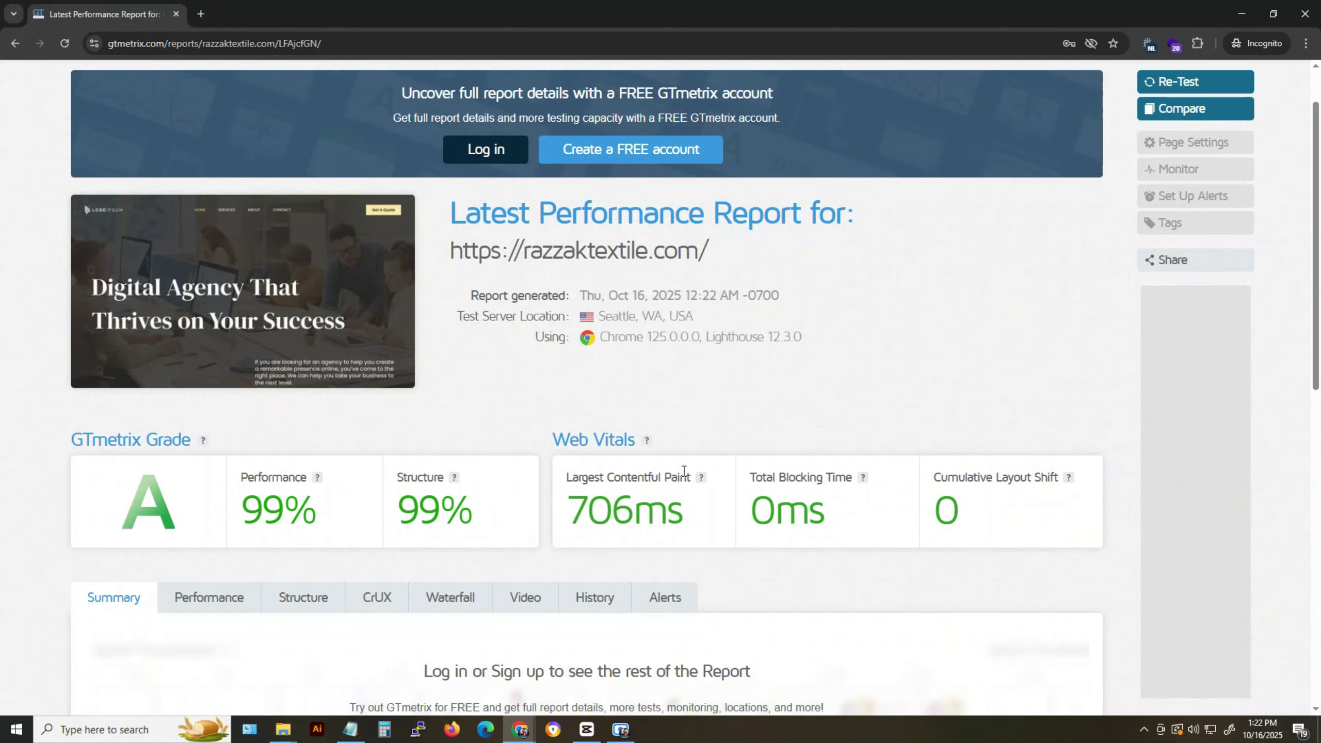
scroll(667, 475, up, 1)
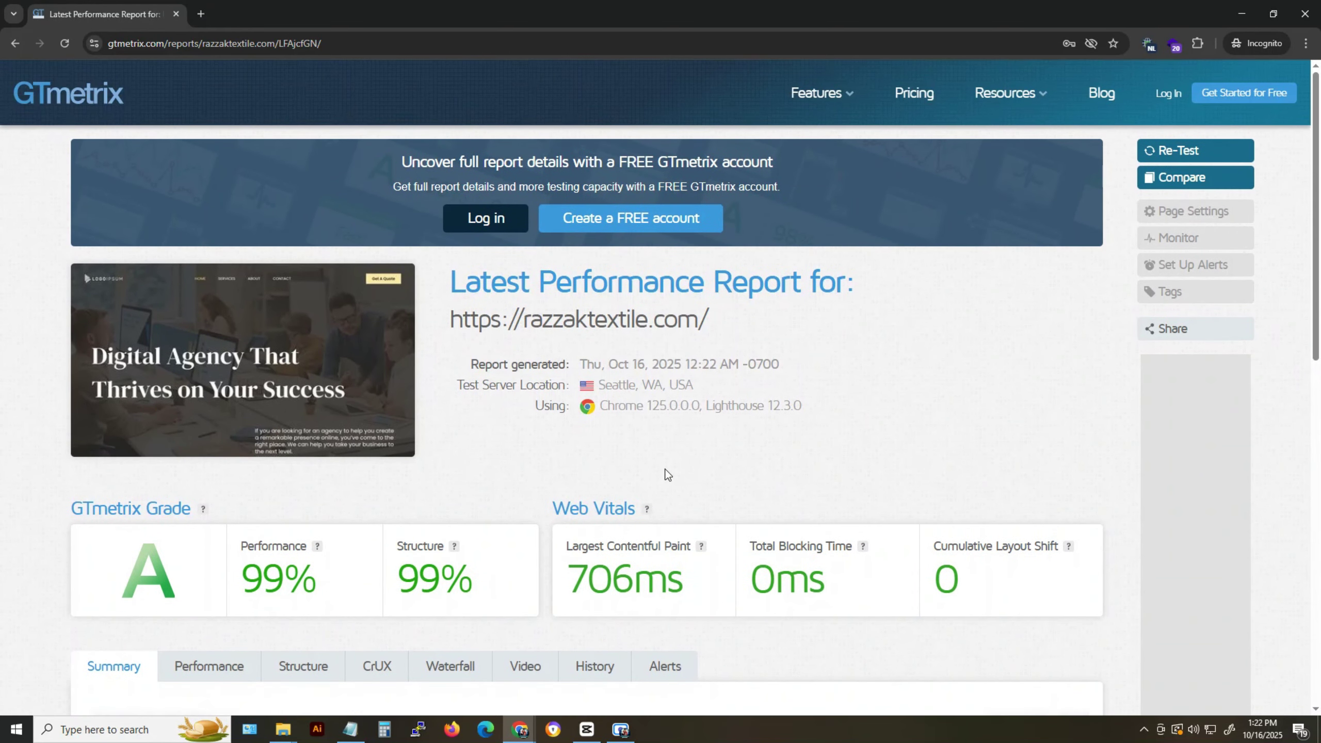
drag(260, 579, 644, 586)
click(592, 587)
scroll(684, 472, down, 1)
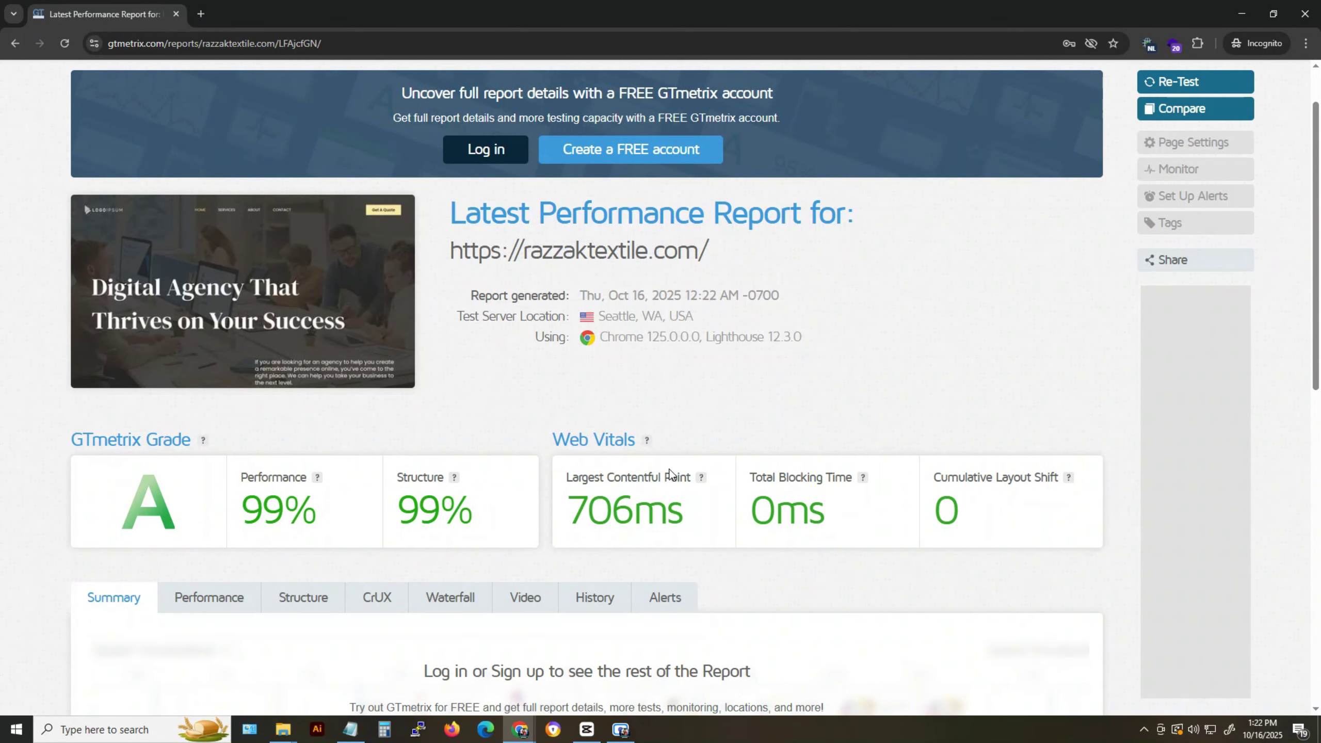
scroll(668, 471, up, 1)
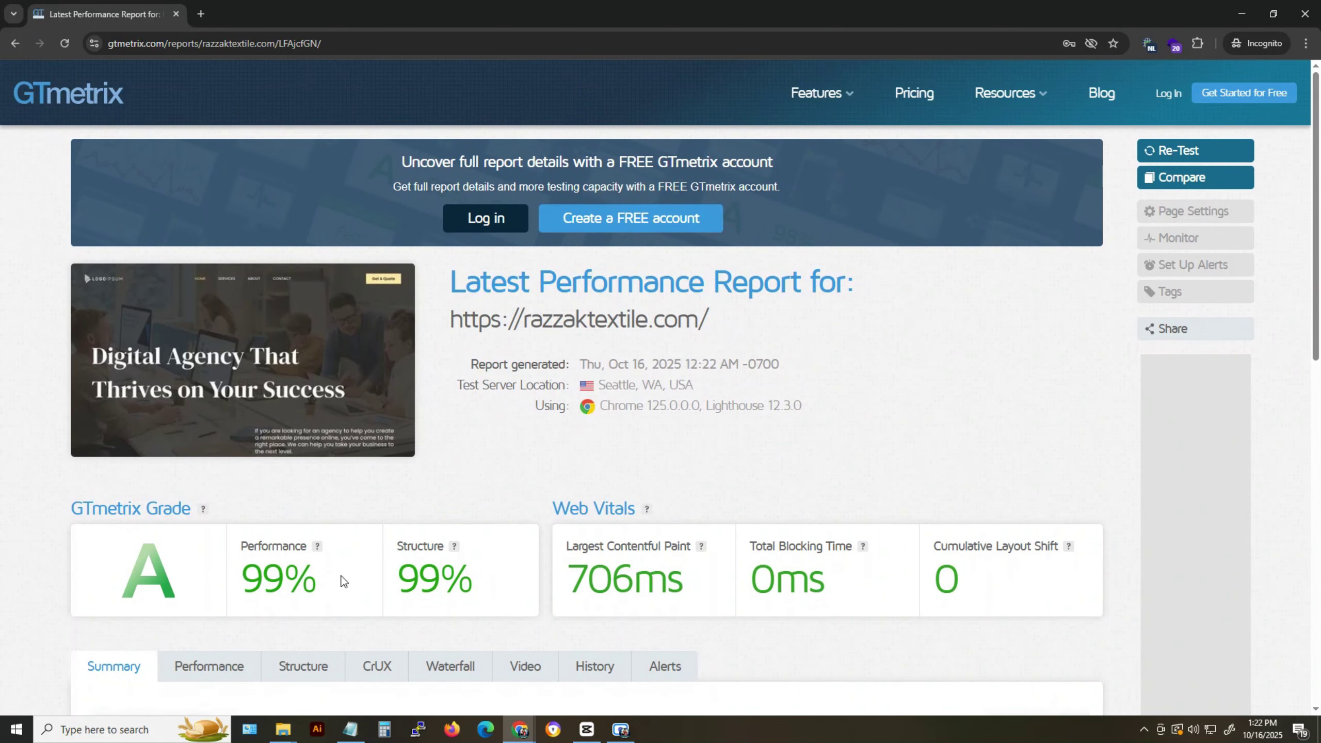
drag(260, 579, 338, 580)
drag(420, 577, 476, 580)
drag(591, 587, 686, 584)
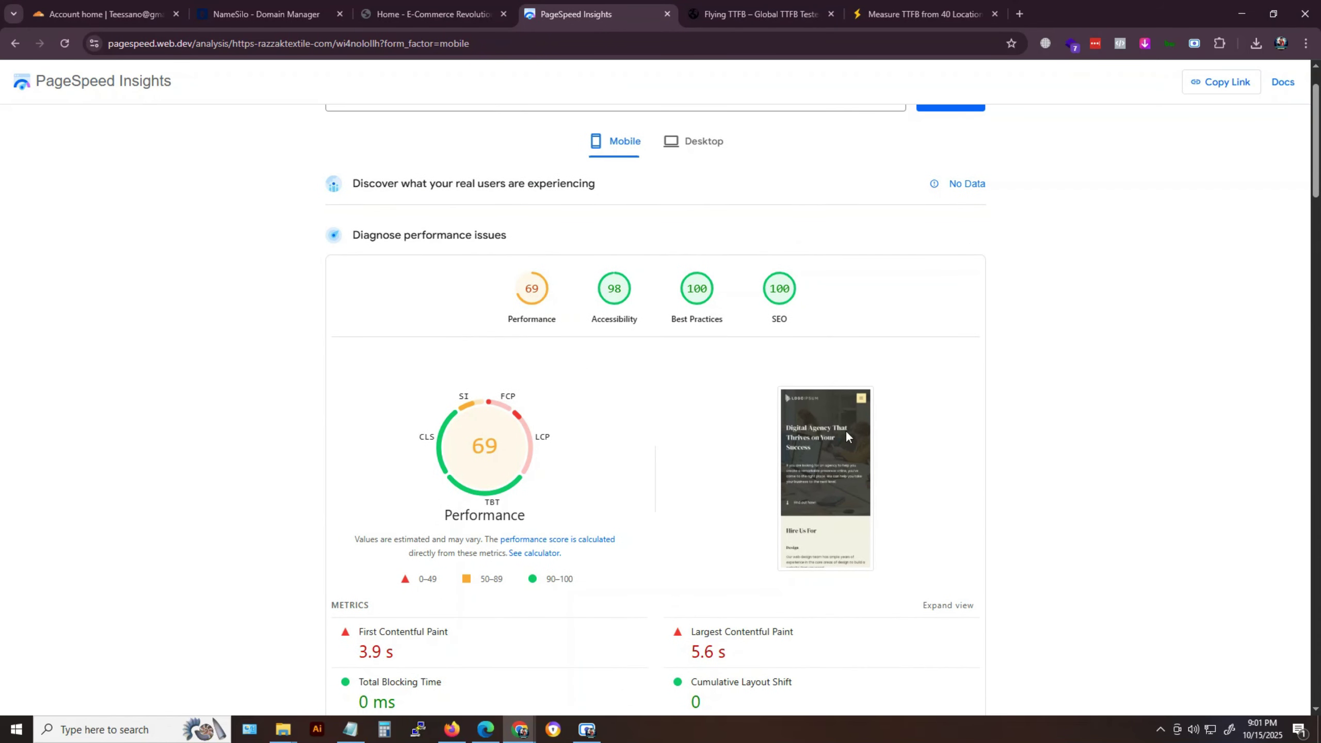
Examine the mobile category scores and performance metrics in the PageSpeed Insights report for razzaktextile.com.
scroll(645, 446, up, 1)
scroll(1117, 430, down, 3)
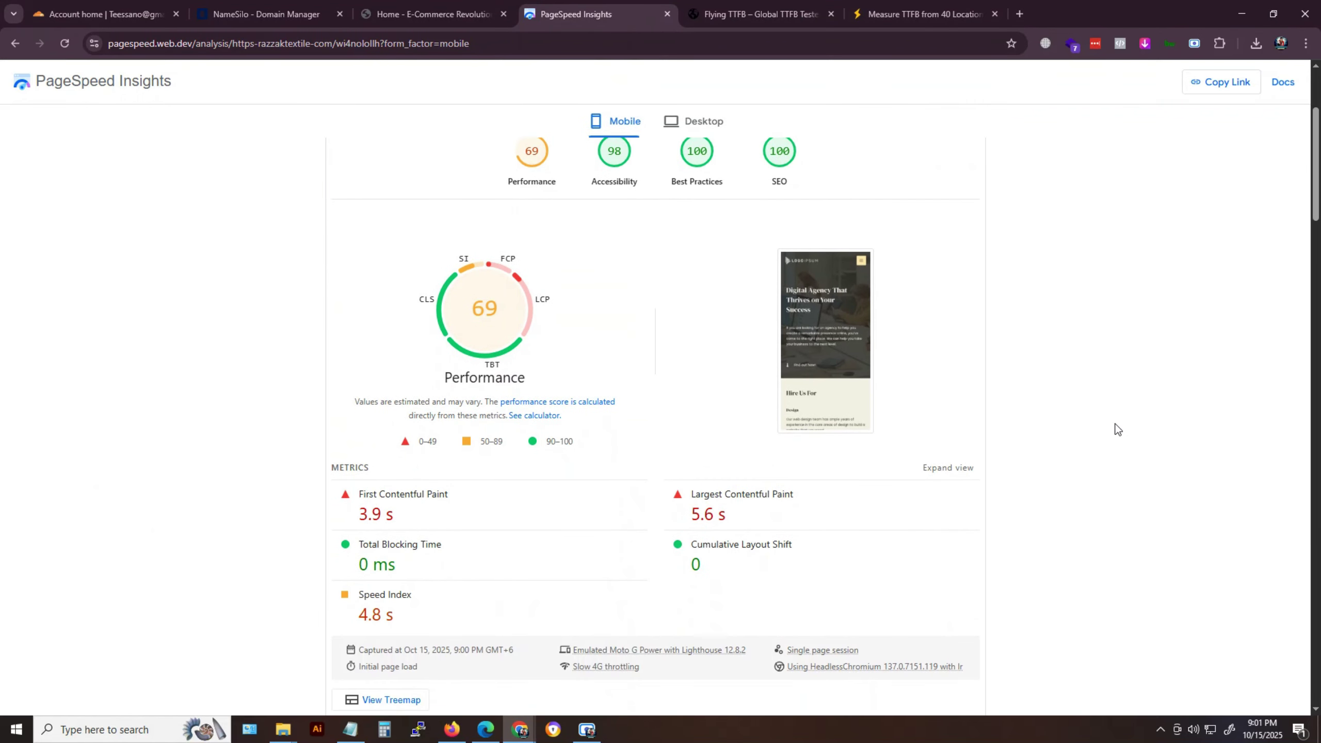
scroll(1118, 430, up, 2)
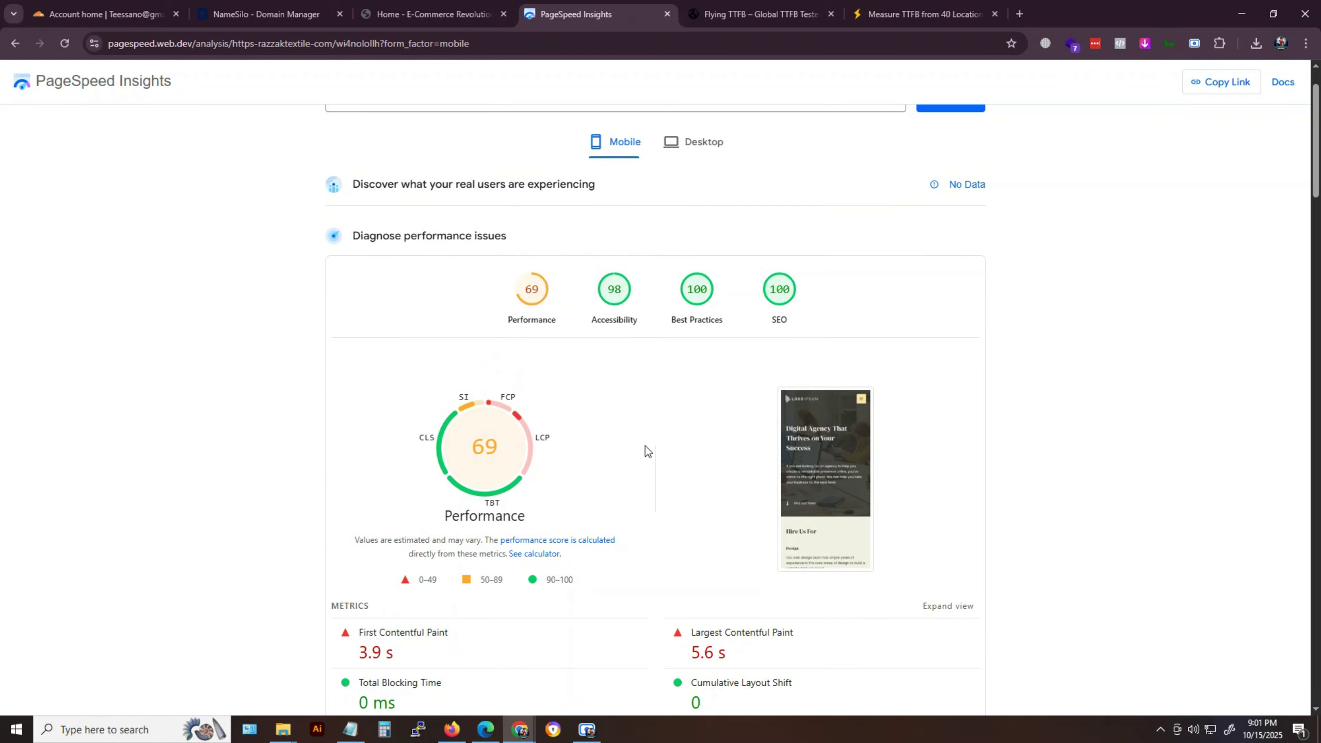
scroll(1116, 429, down, 2)
scroll(1117, 430, up, 2)
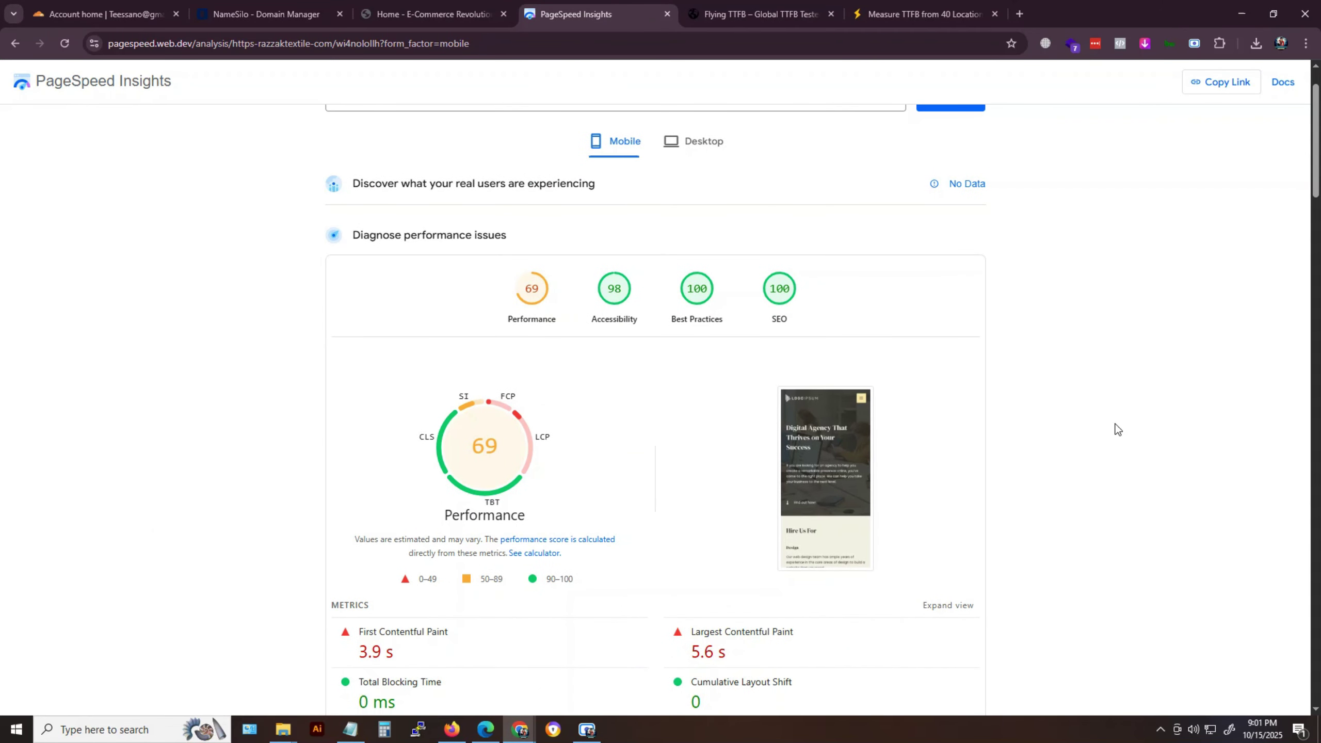
scroll(1114, 428, down, 2)
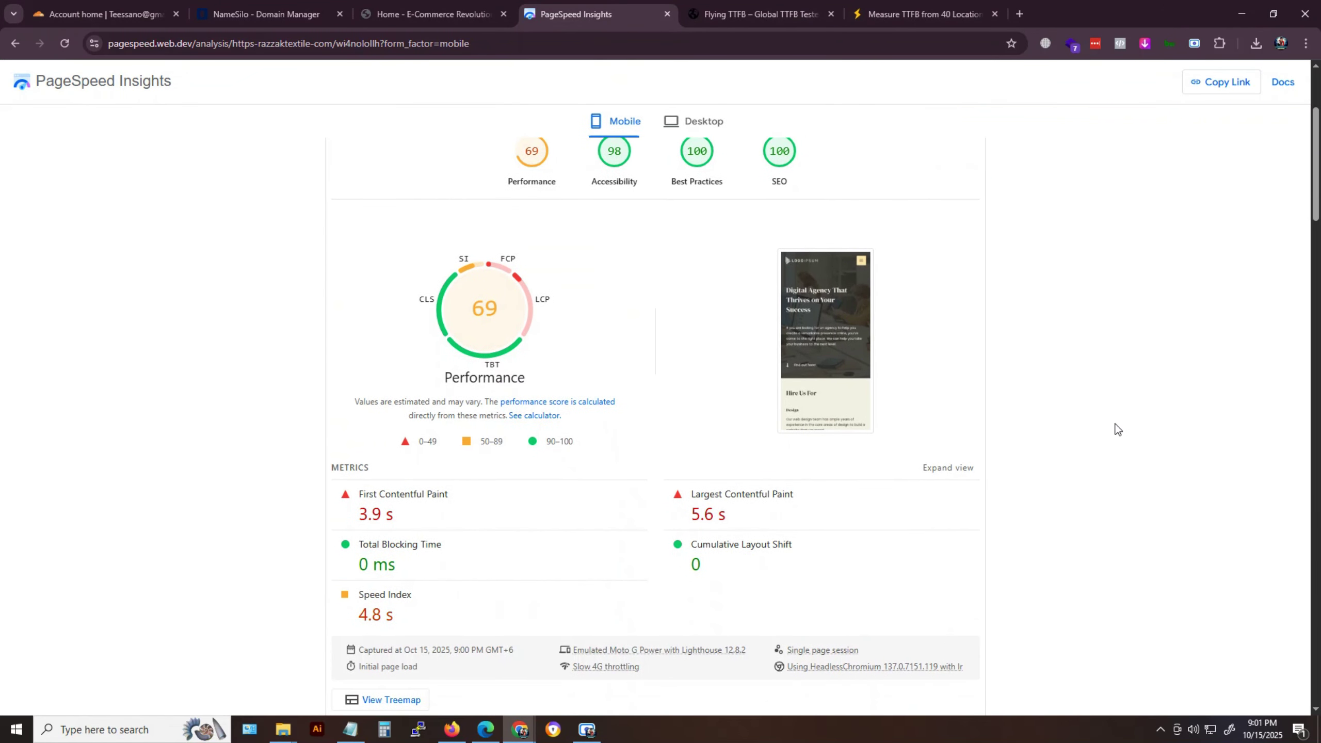
scroll(1116, 430, up, 2)
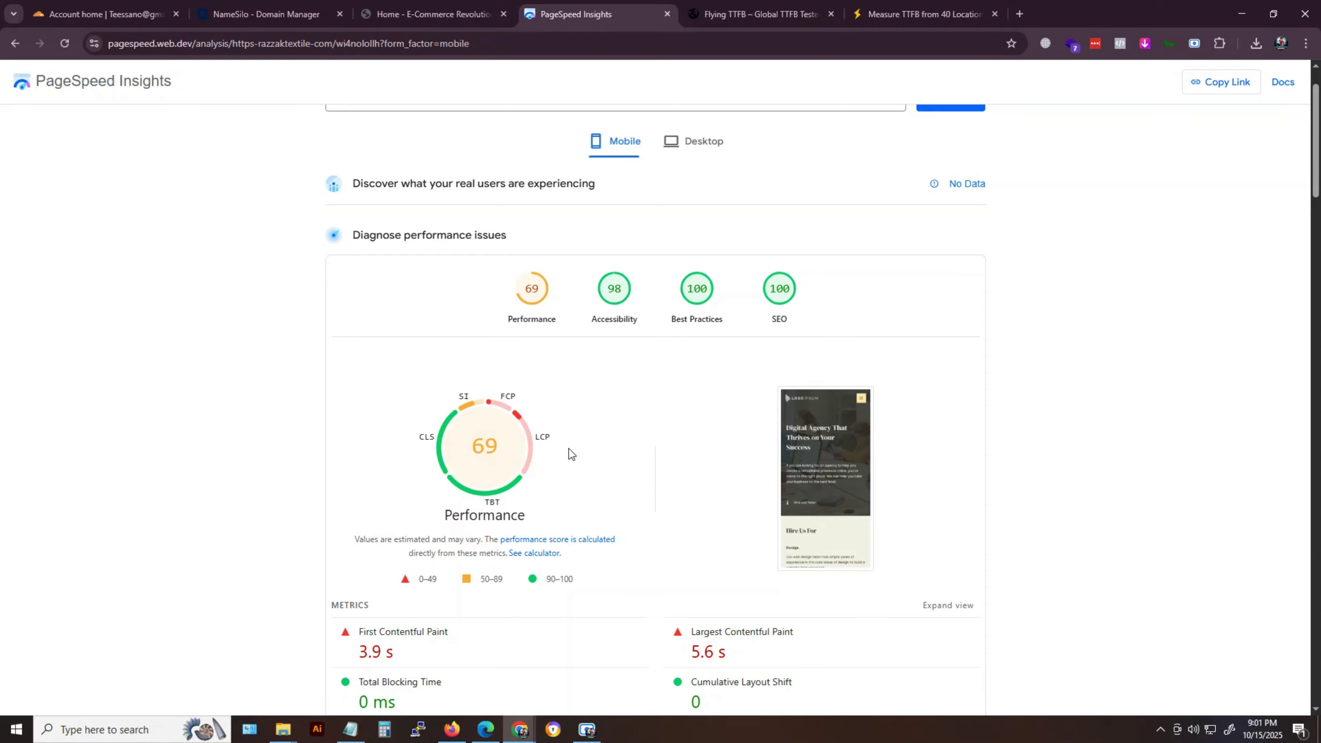
scroll(643, 448, up, 1)
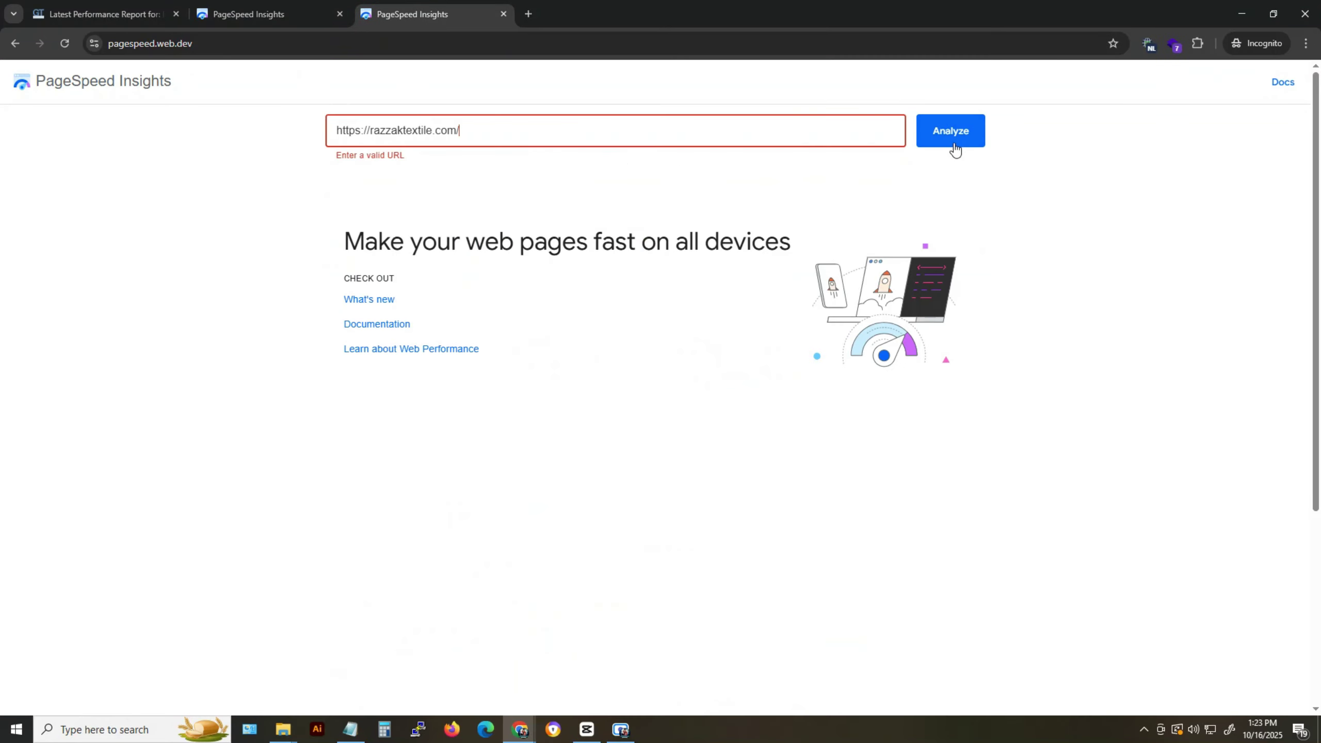
click(952, 156)
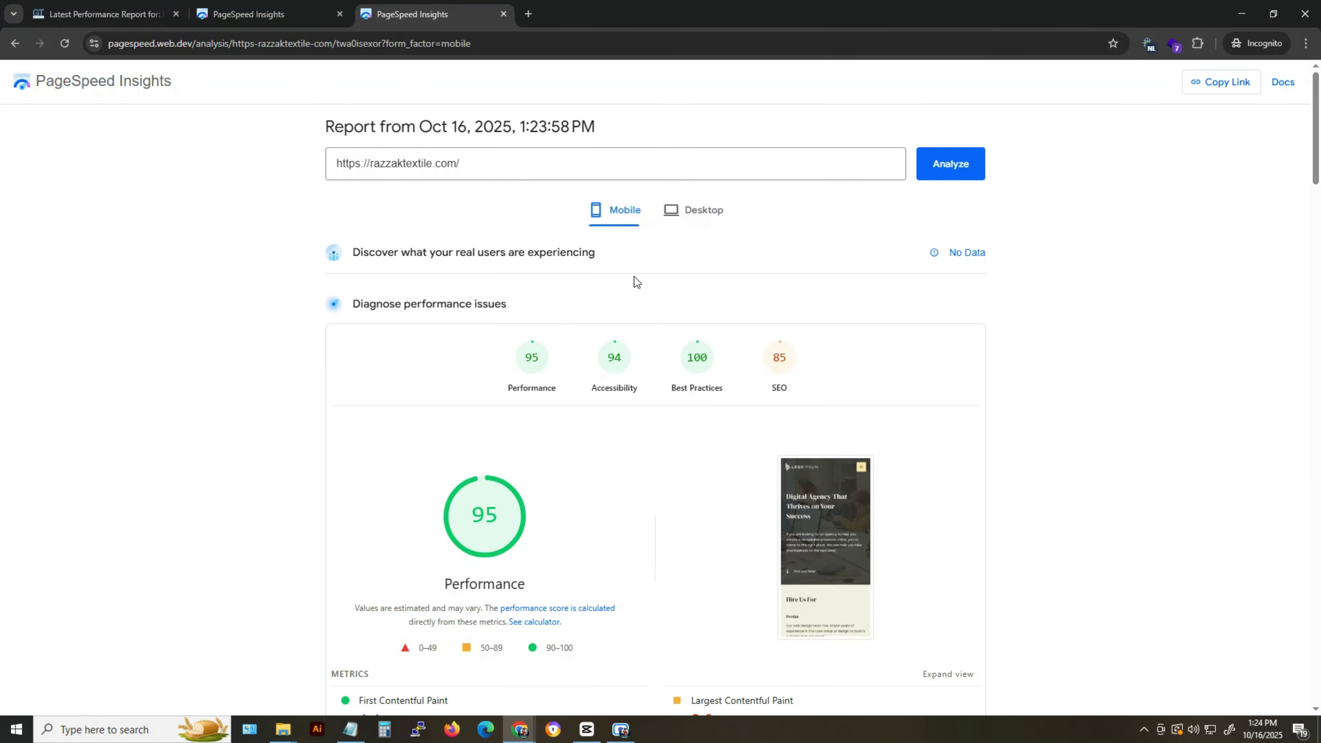
drag(515, 396, 610, 392)
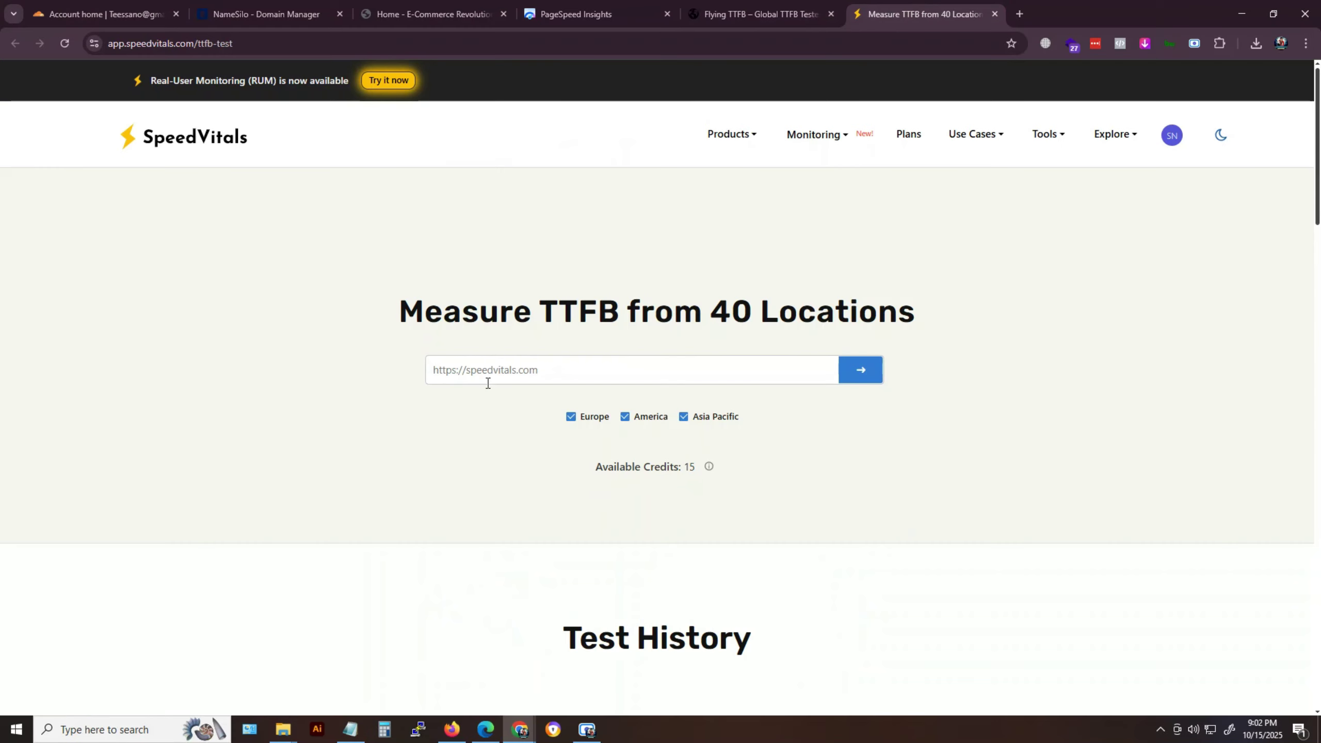
click(501, 377)
text(https://razzaktextile.com/)
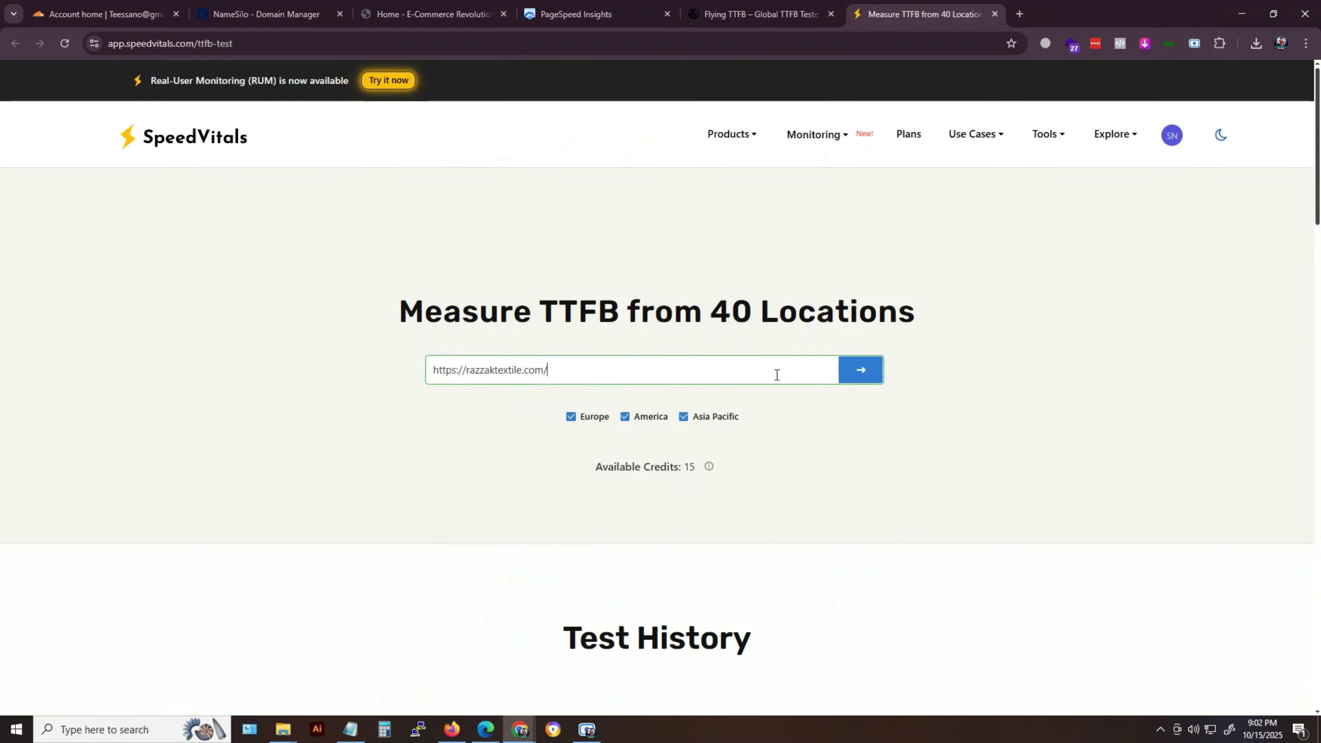
click(849, 375)
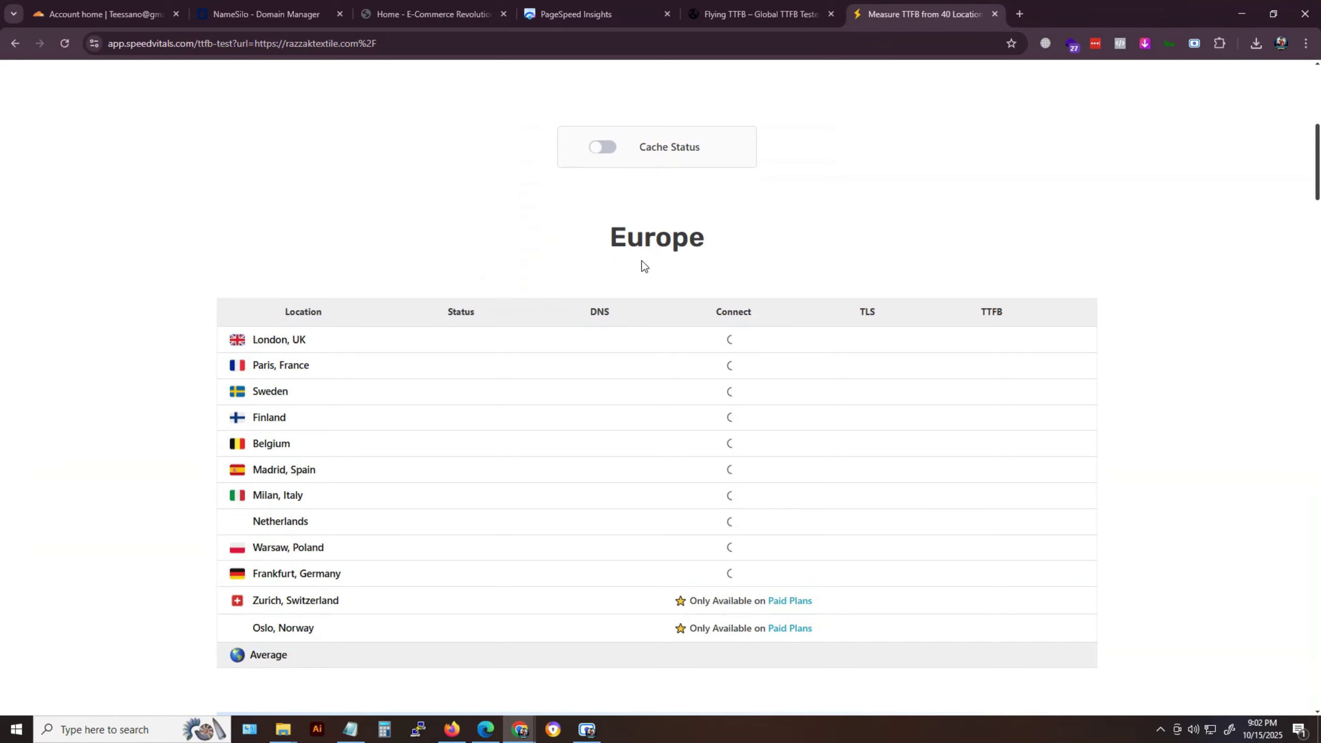
click(602, 146)
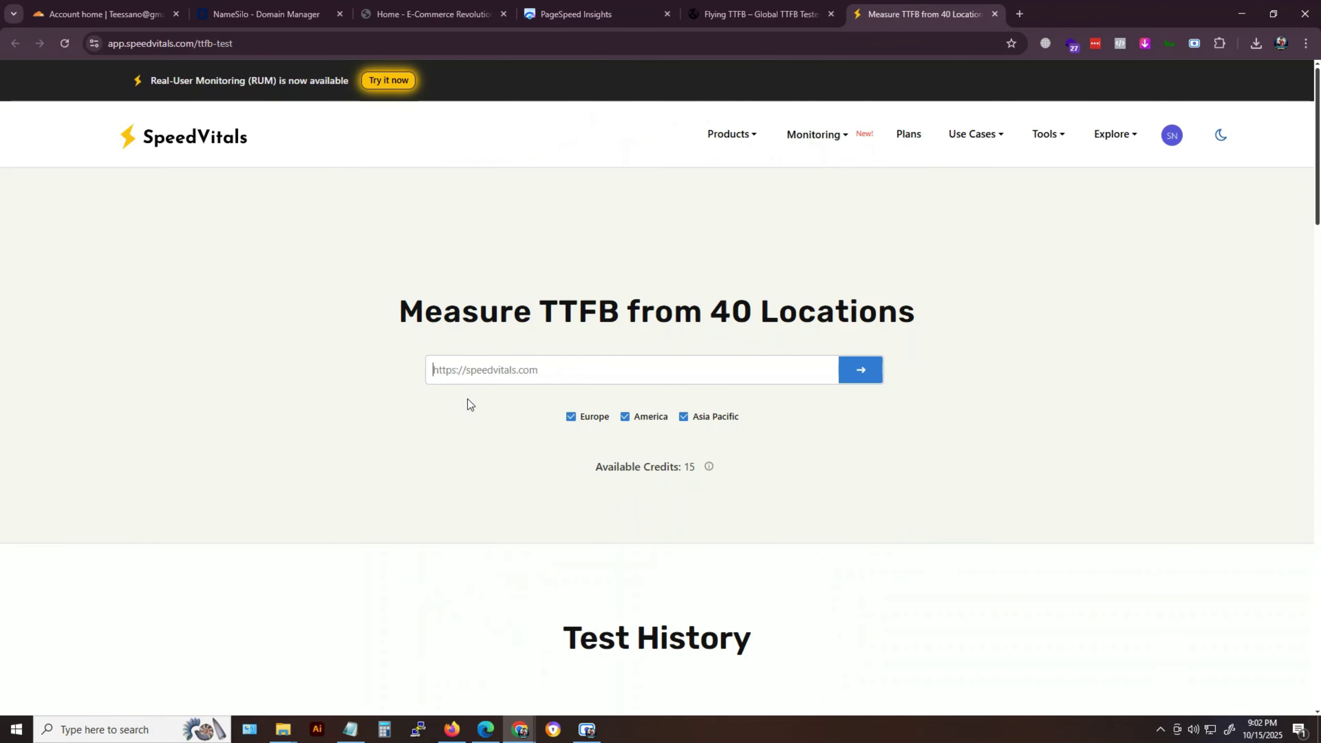
click(494, 375)
text(https://razzaktextile.com/)
click(850, 379)
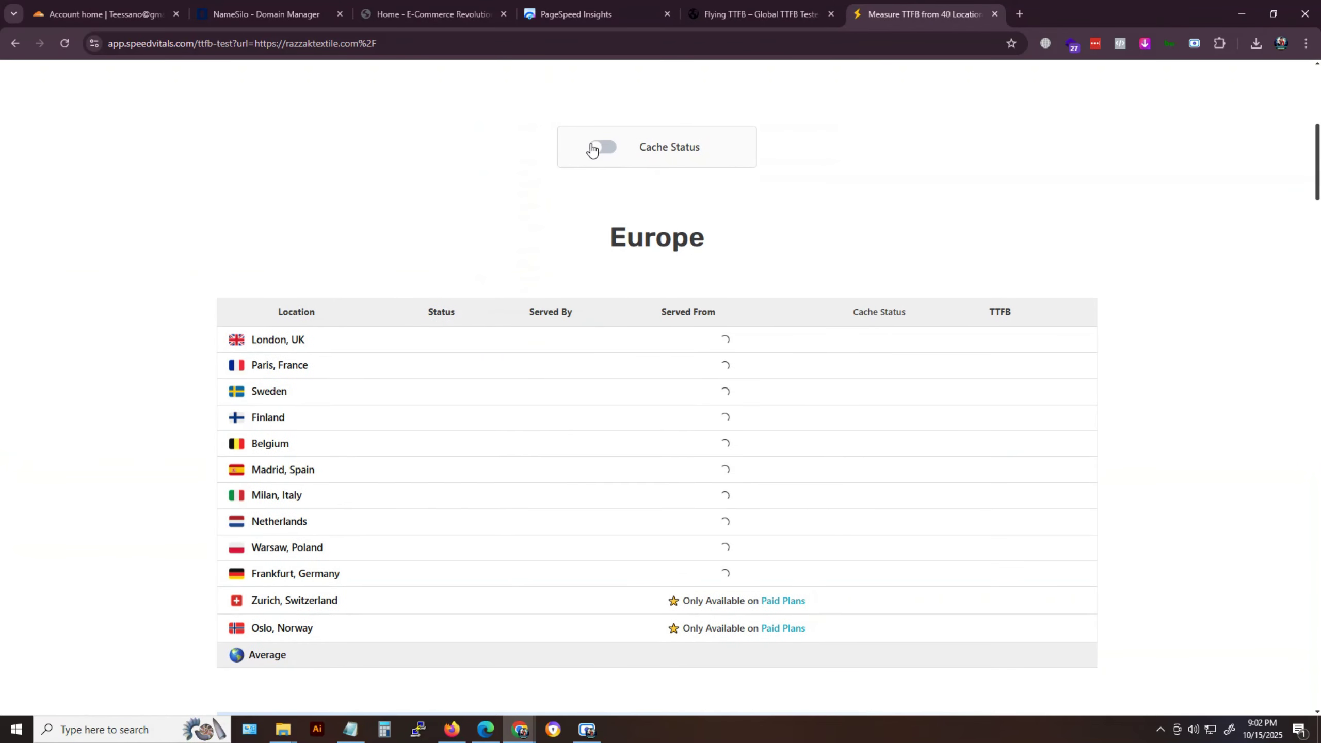
click(603, 148)
scroll(889, 411, down, 15)
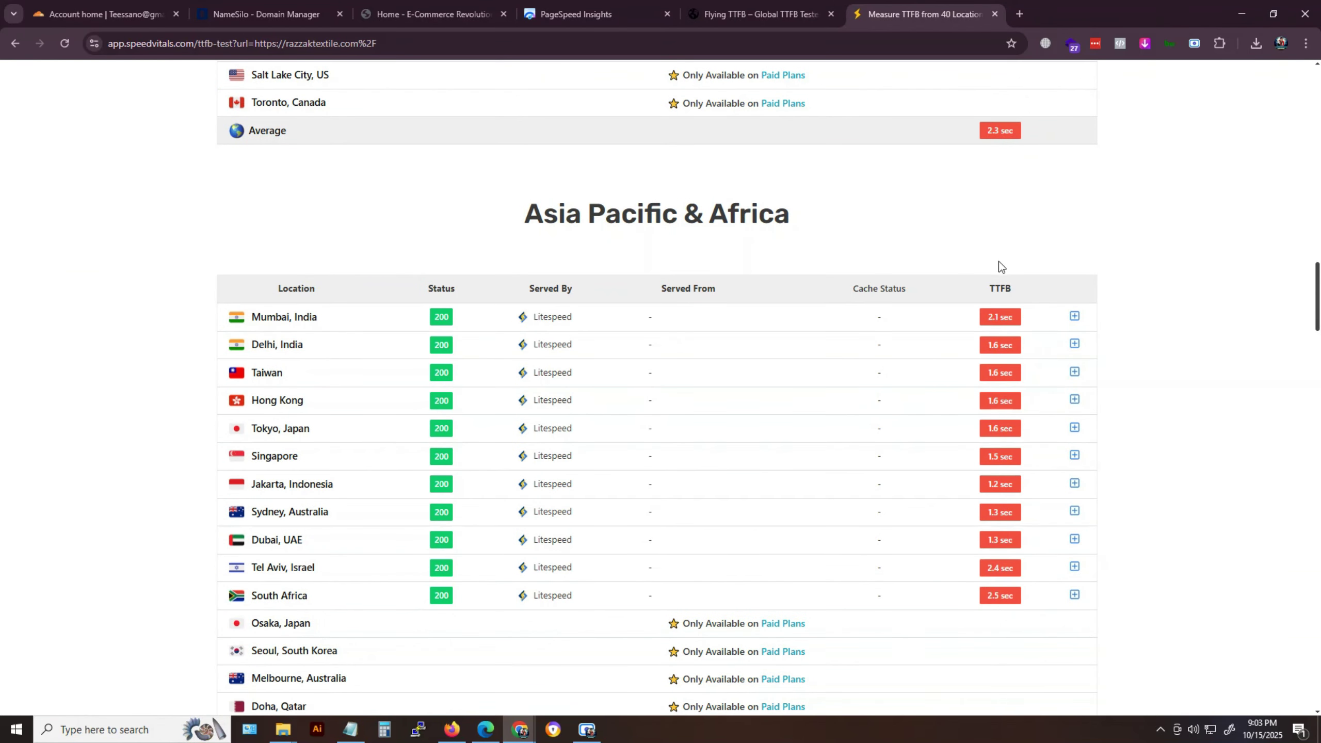
Review the Asia Pacific & Africa TTFB results and the world performance map in the TTFB report for razzaktextile.com.
scroll(963, 312, down, 15)
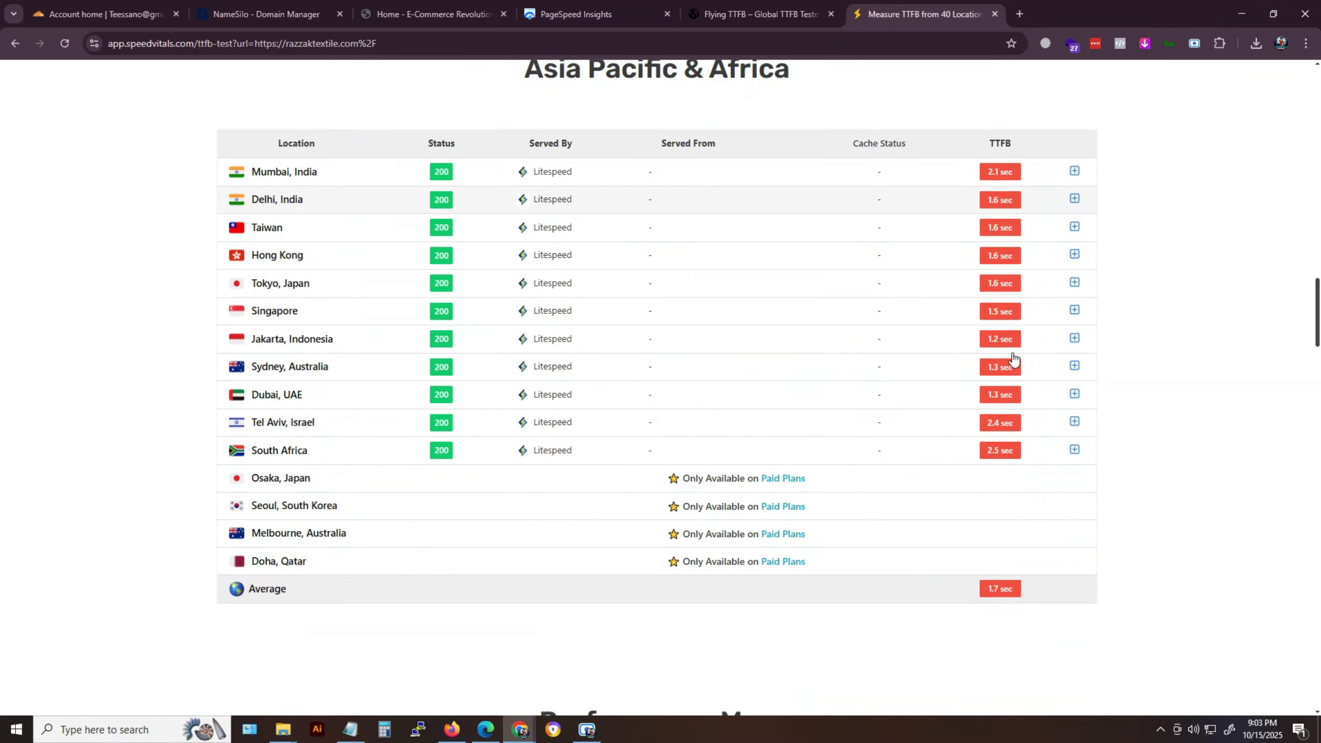
scroll(839, 408, down, 1)
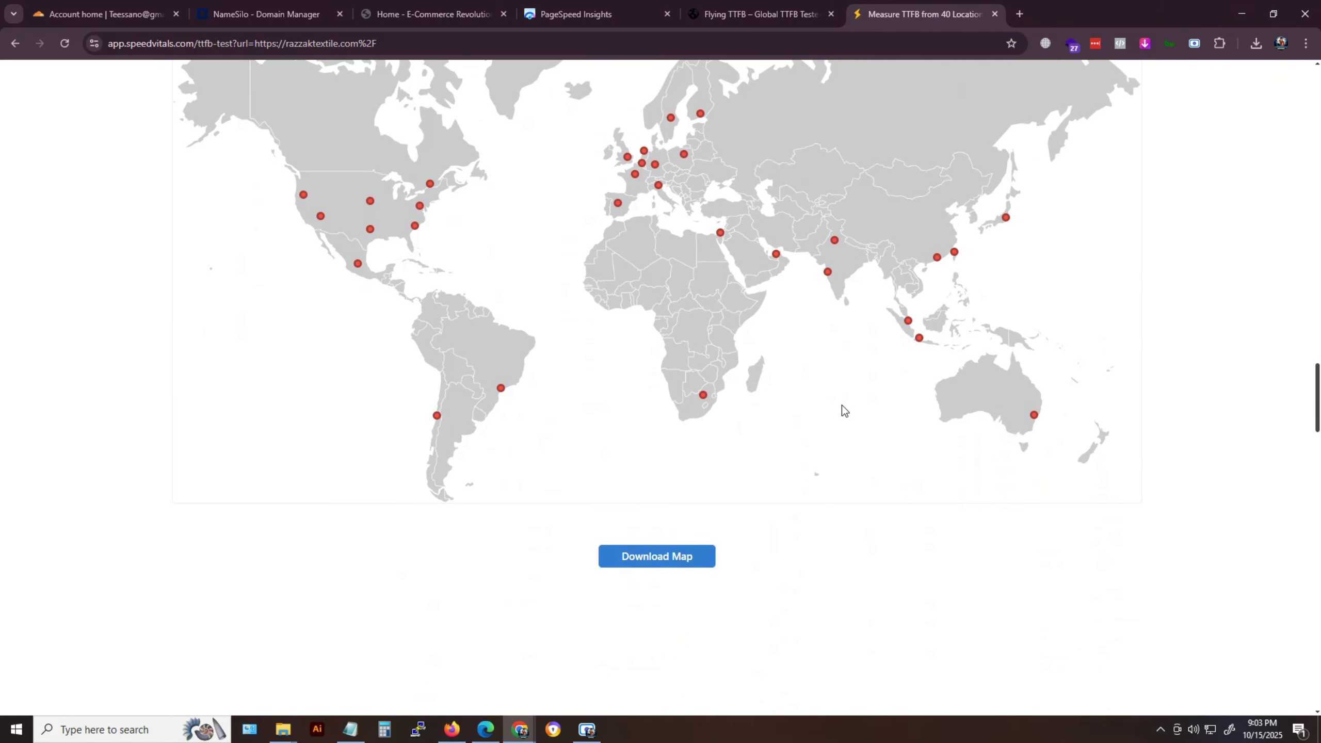
scroll(842, 364, up, 3)
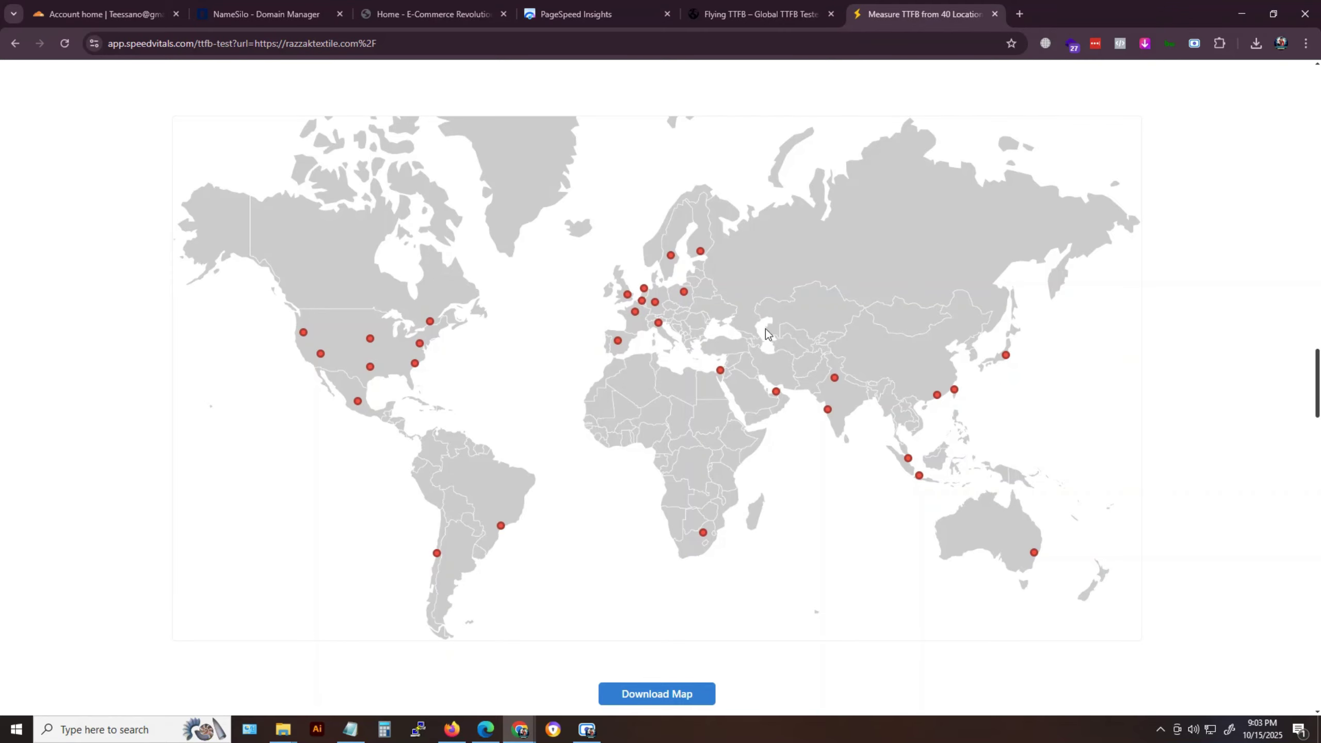
scroll(896, 408, down, 1)
scroll(897, 406, down, 12)
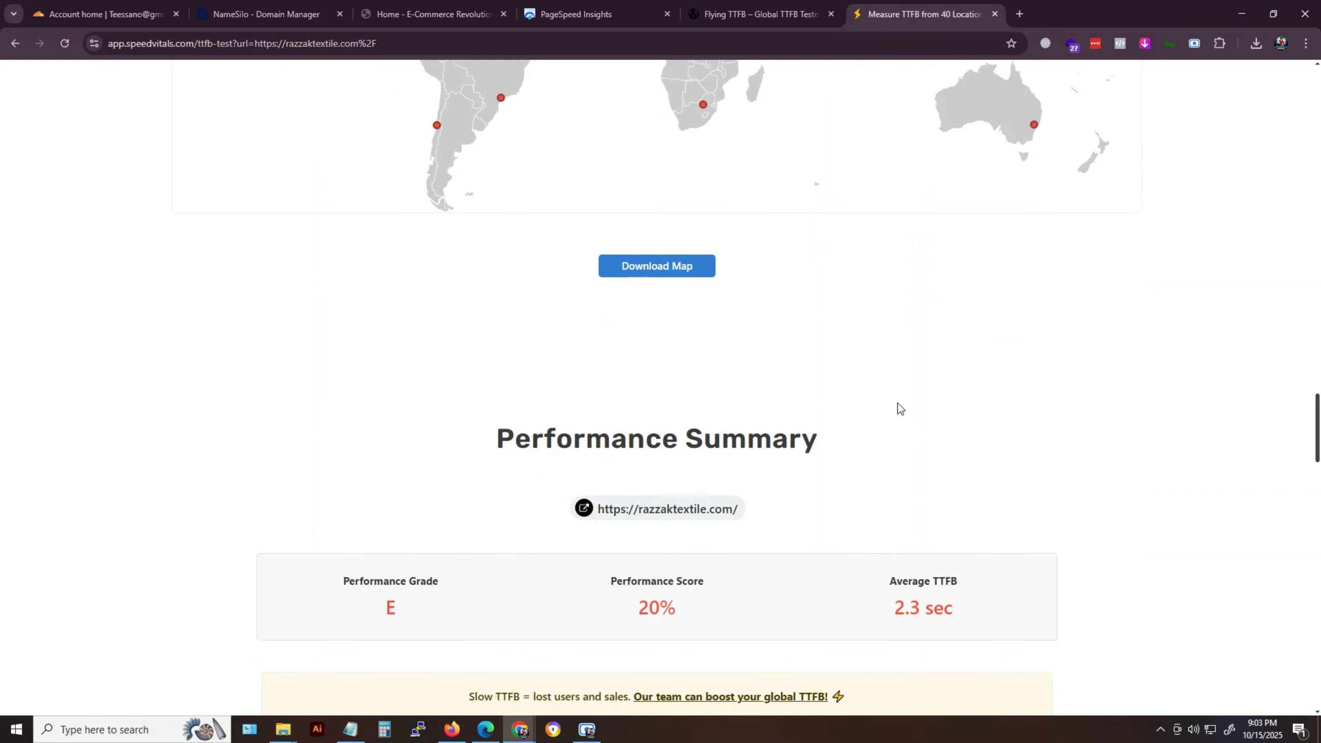
Examine the Performance Summary's grade, score and average TTFB for razzaktextile.com, comparing them with the location markers on the performance map.
triple_click(394, 335)
drag(394, 335, 413, 350)
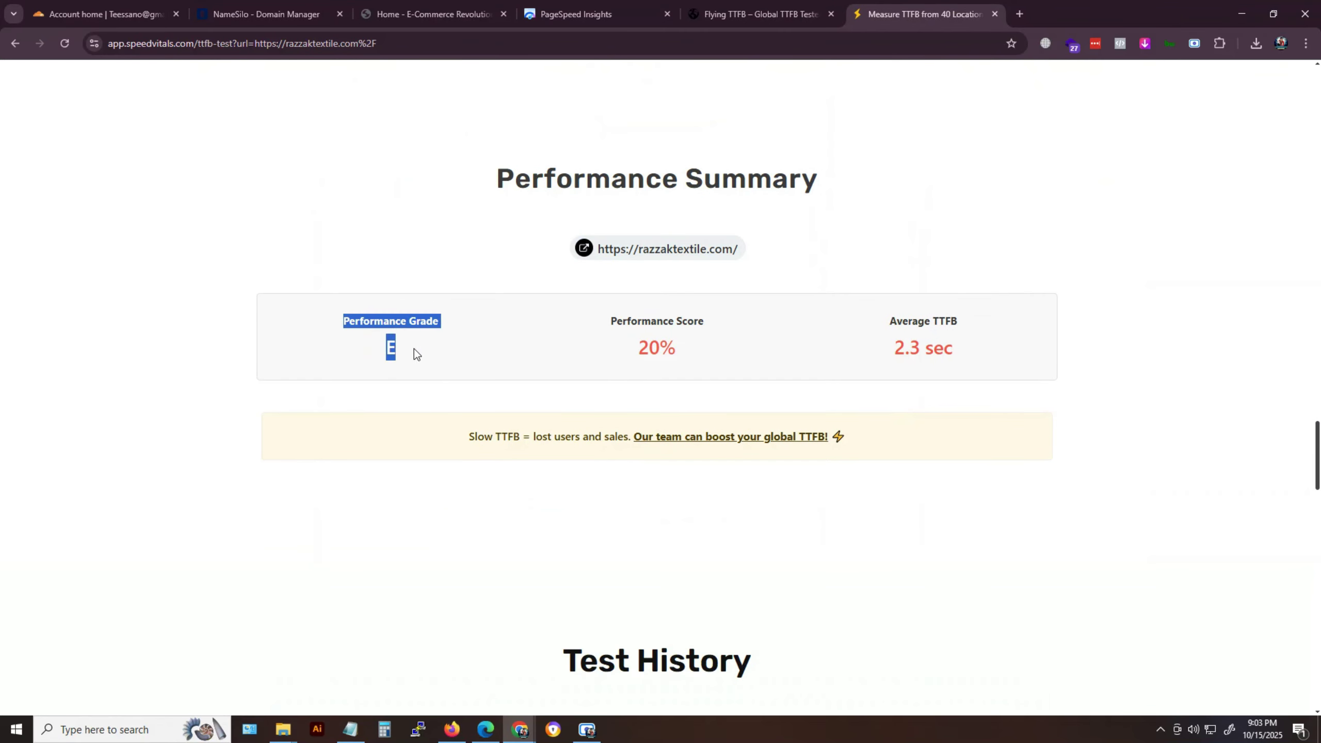
drag(612, 321, 668, 343)
click(933, 331)
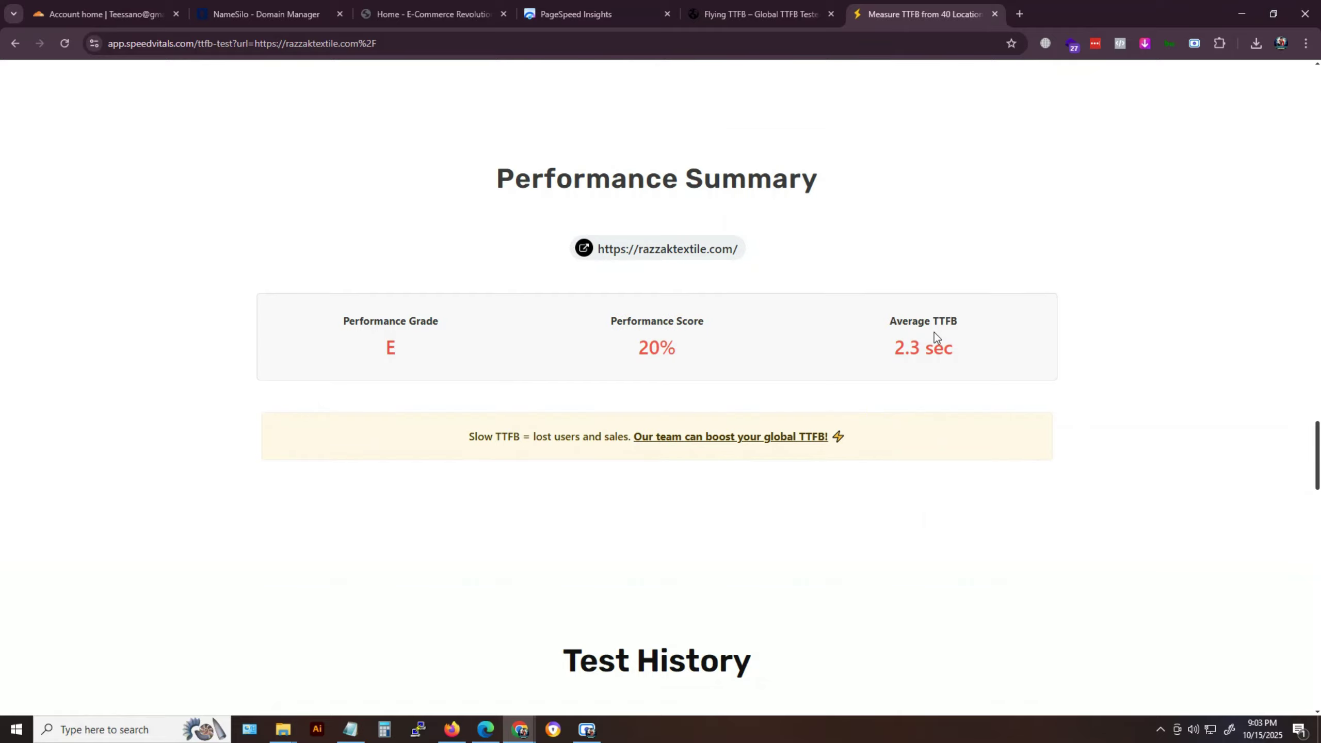
drag(866, 311, 962, 353)
click(1218, 251)
scroll(1219, 310, up, 10)
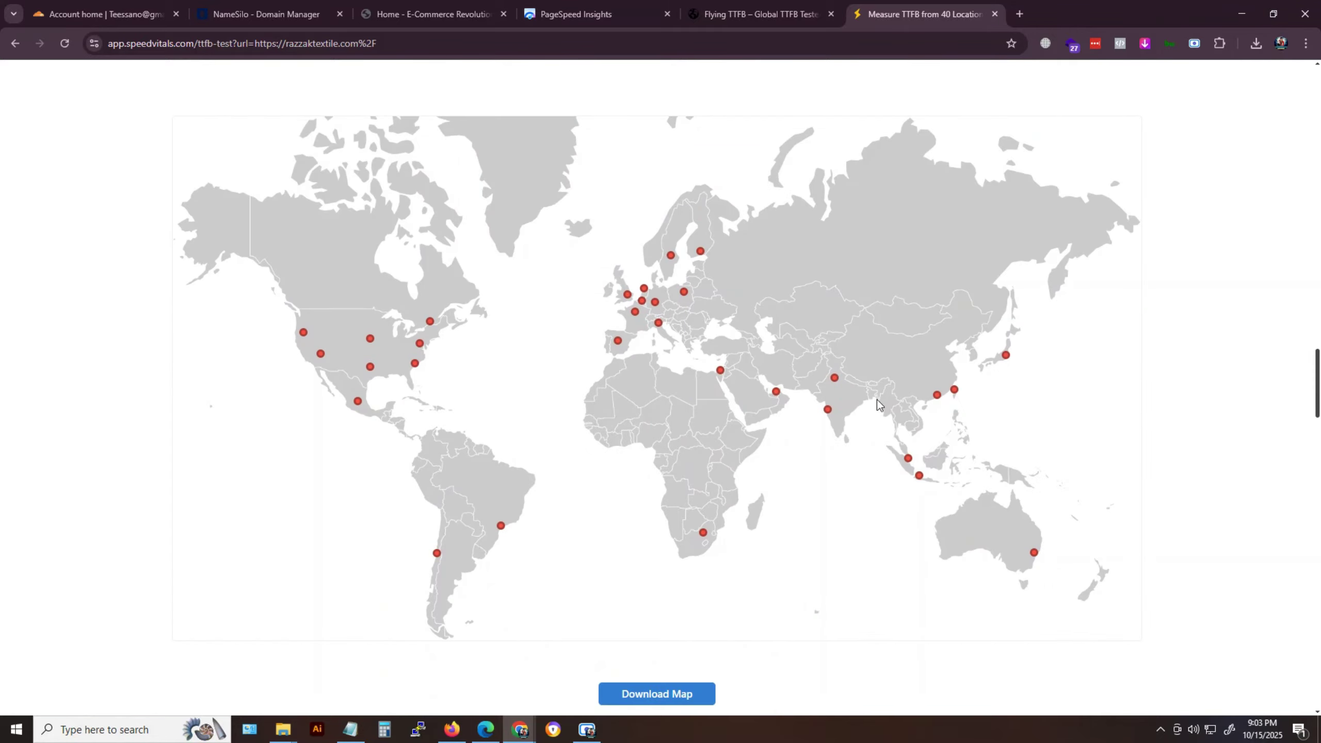
scroll(896, 404, down, 10)
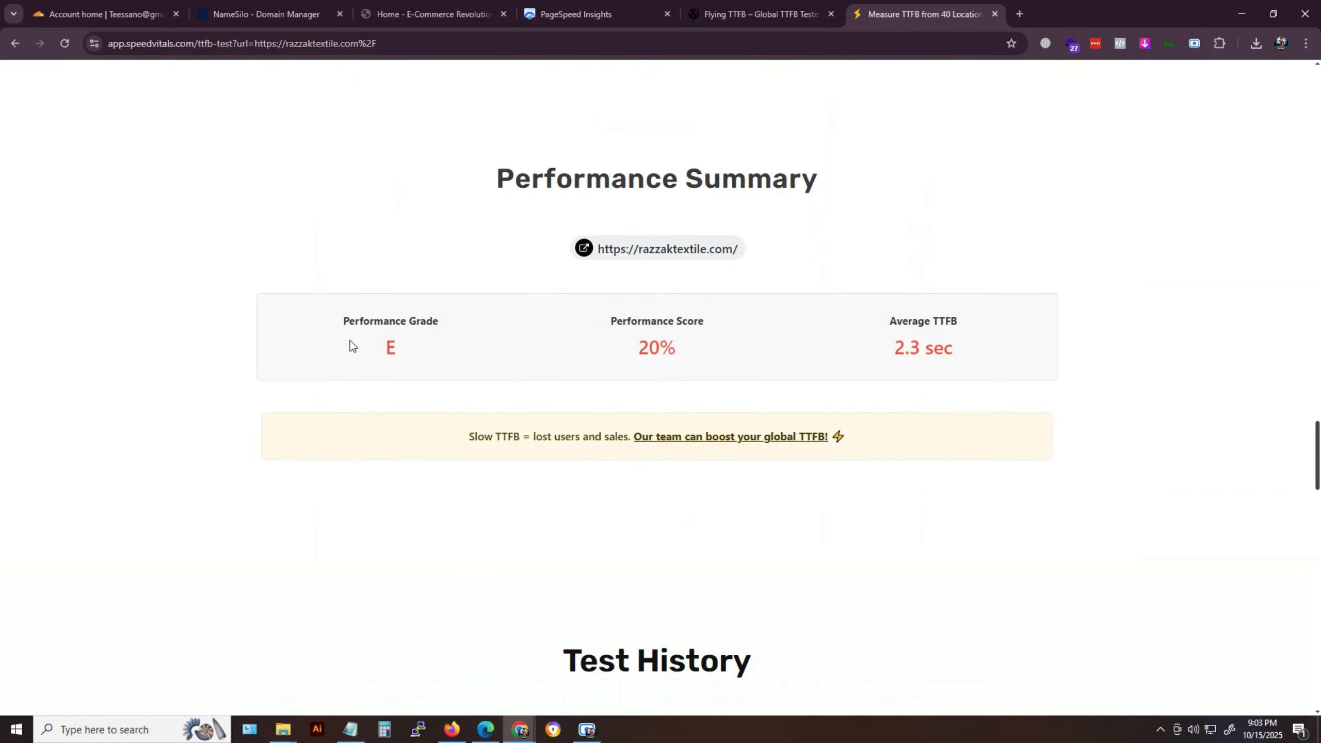
drag(344, 315, 405, 352)
drag(605, 318, 670, 344)
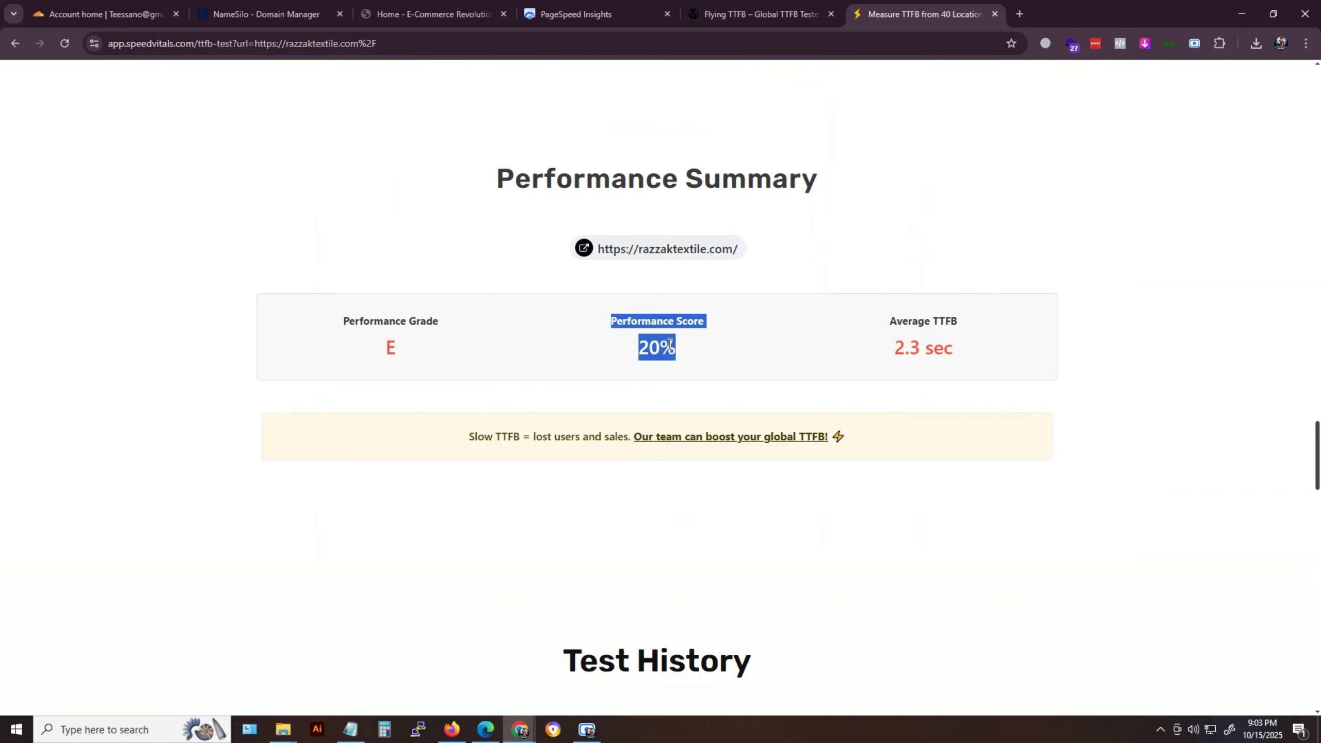
drag(867, 315, 963, 357)
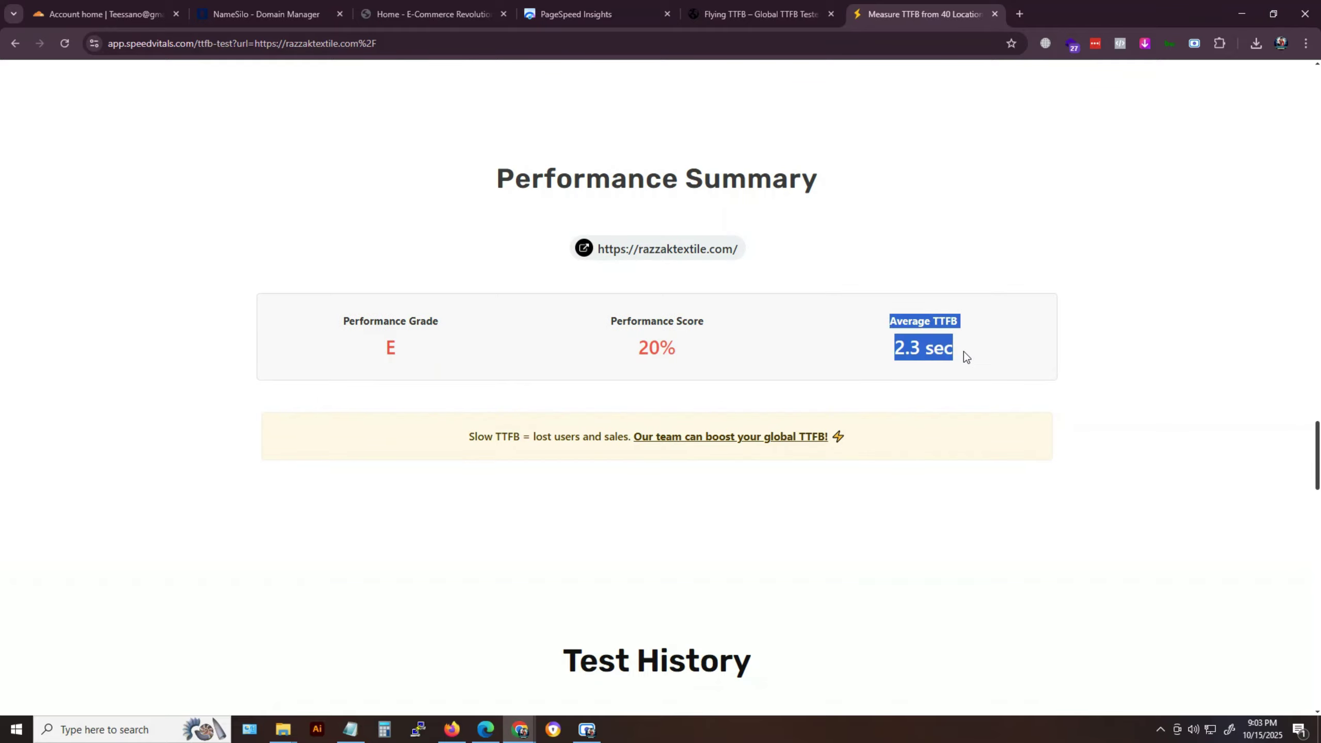
click(1217, 254)
scroll(1217, 319, up, 5)
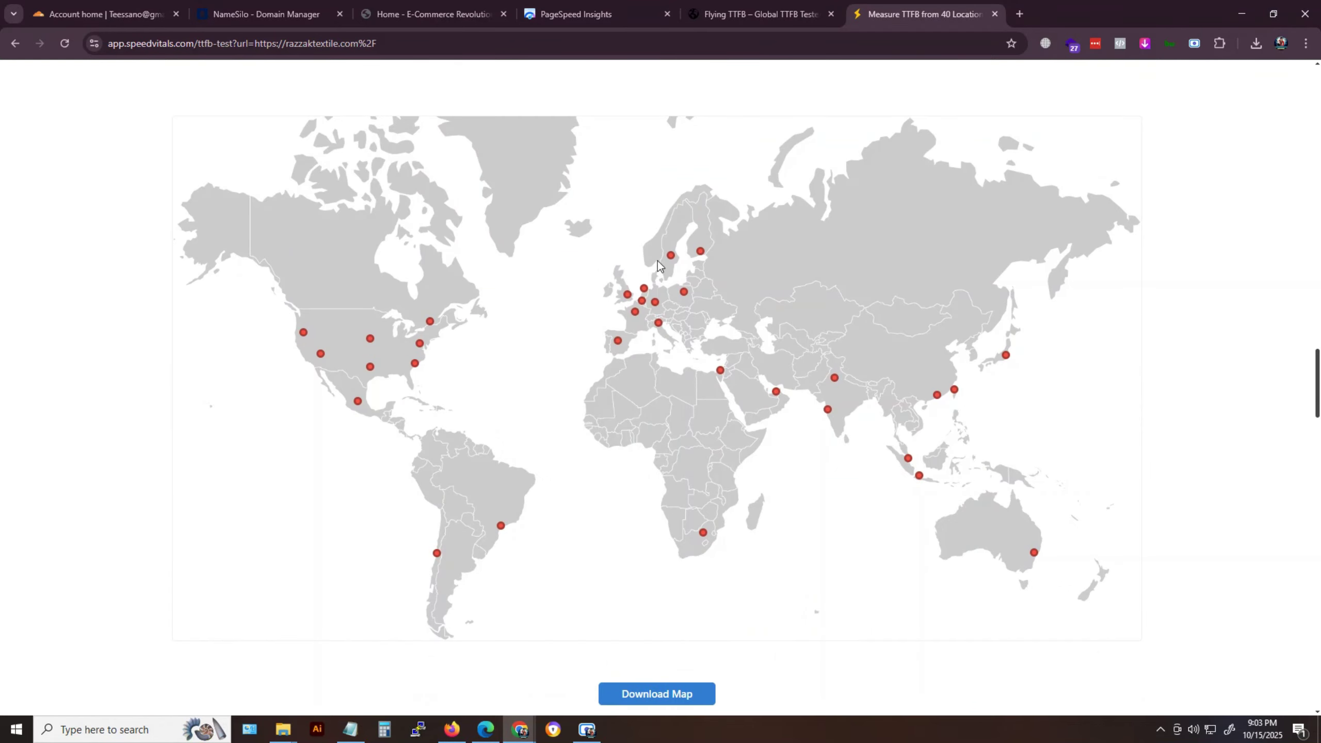
scroll(895, 403, down, 10)
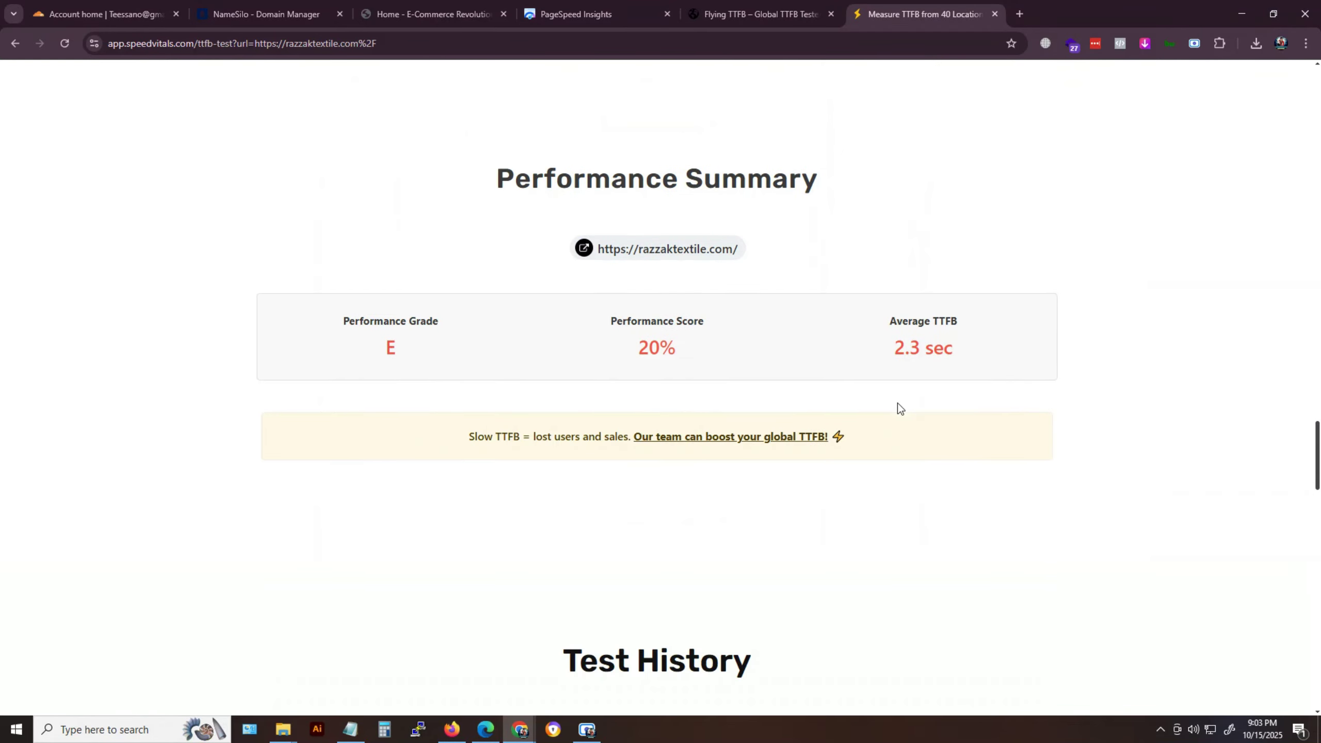
drag(344, 313, 405, 347)
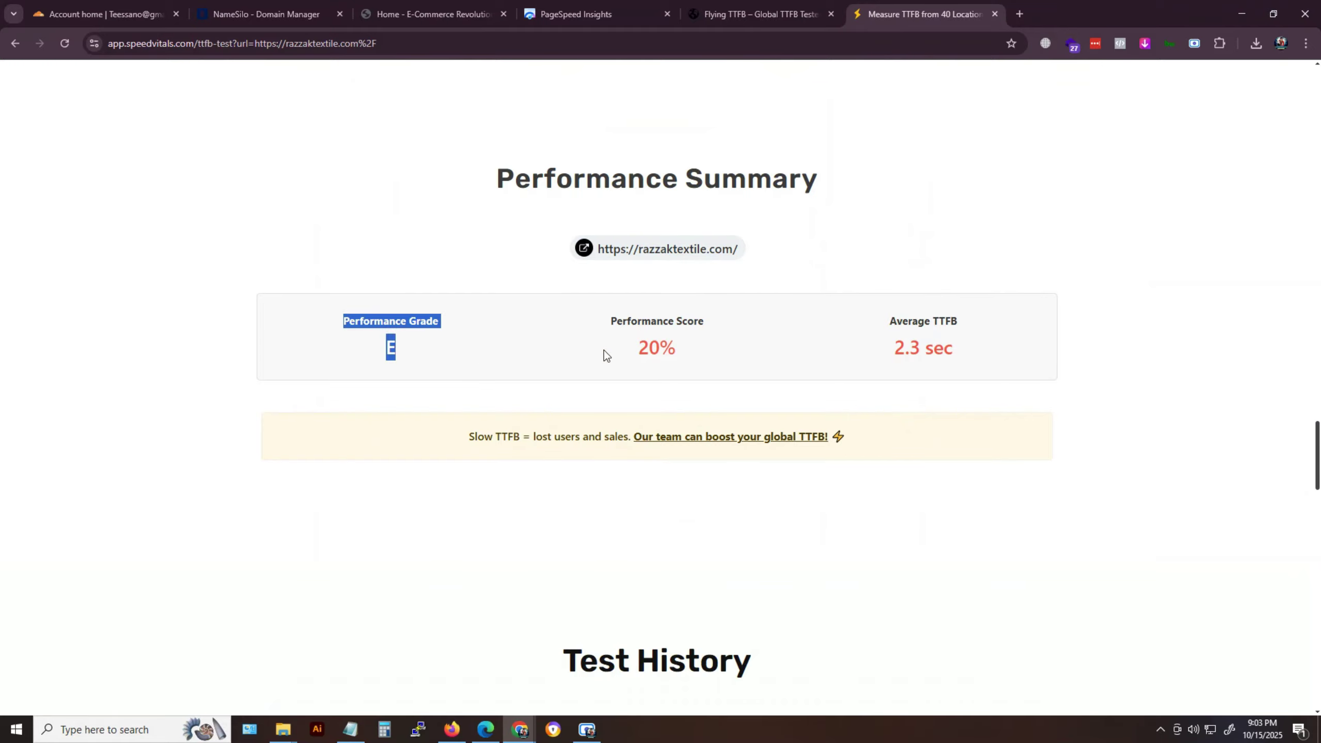
drag(602, 320, 669, 345)
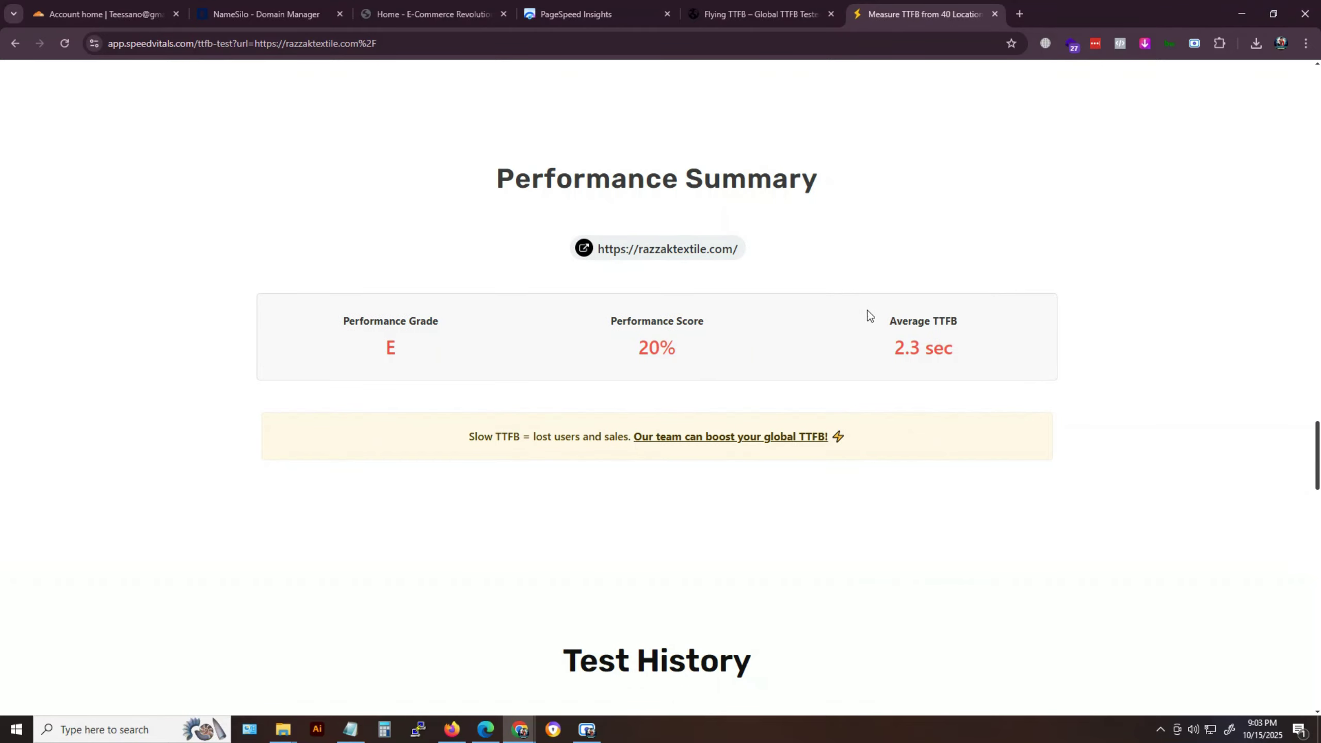
drag(868, 314, 966, 353)
click(1220, 255)
scroll(805, 477, up, 10)
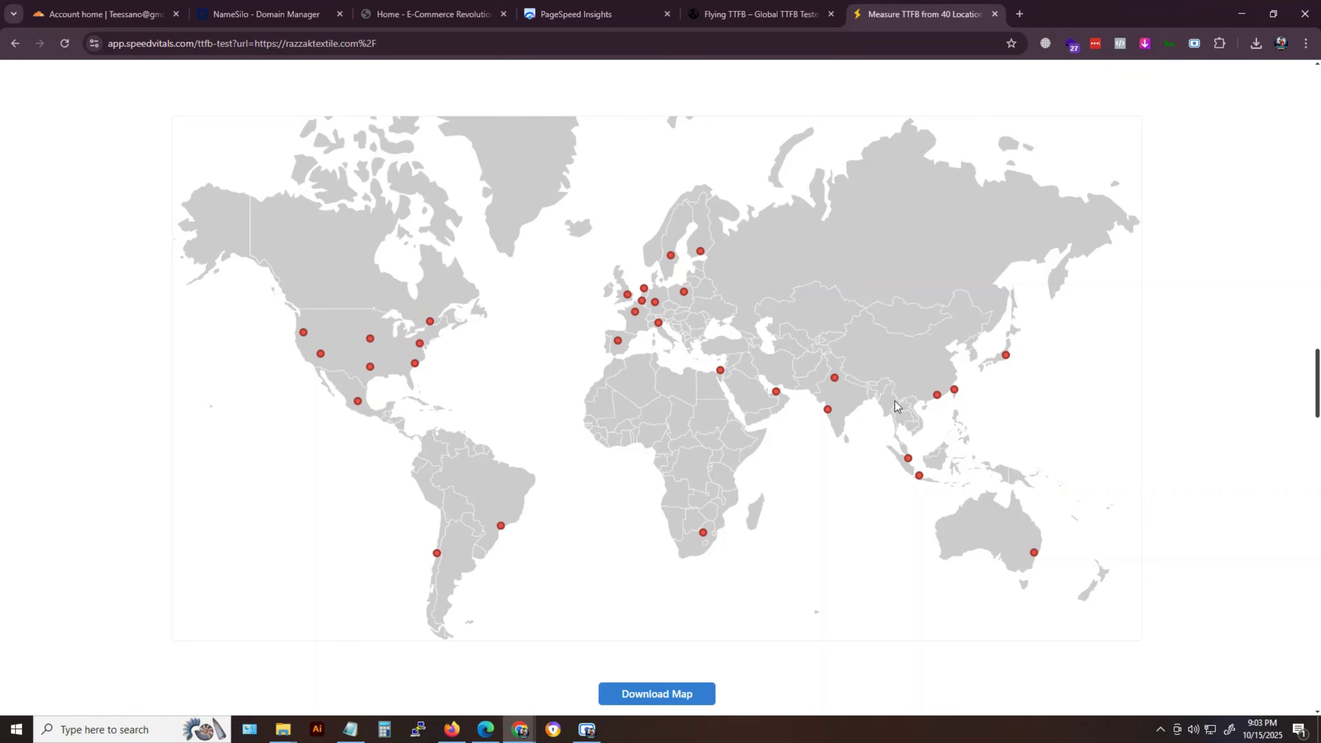
scroll(895, 401, down, 10)
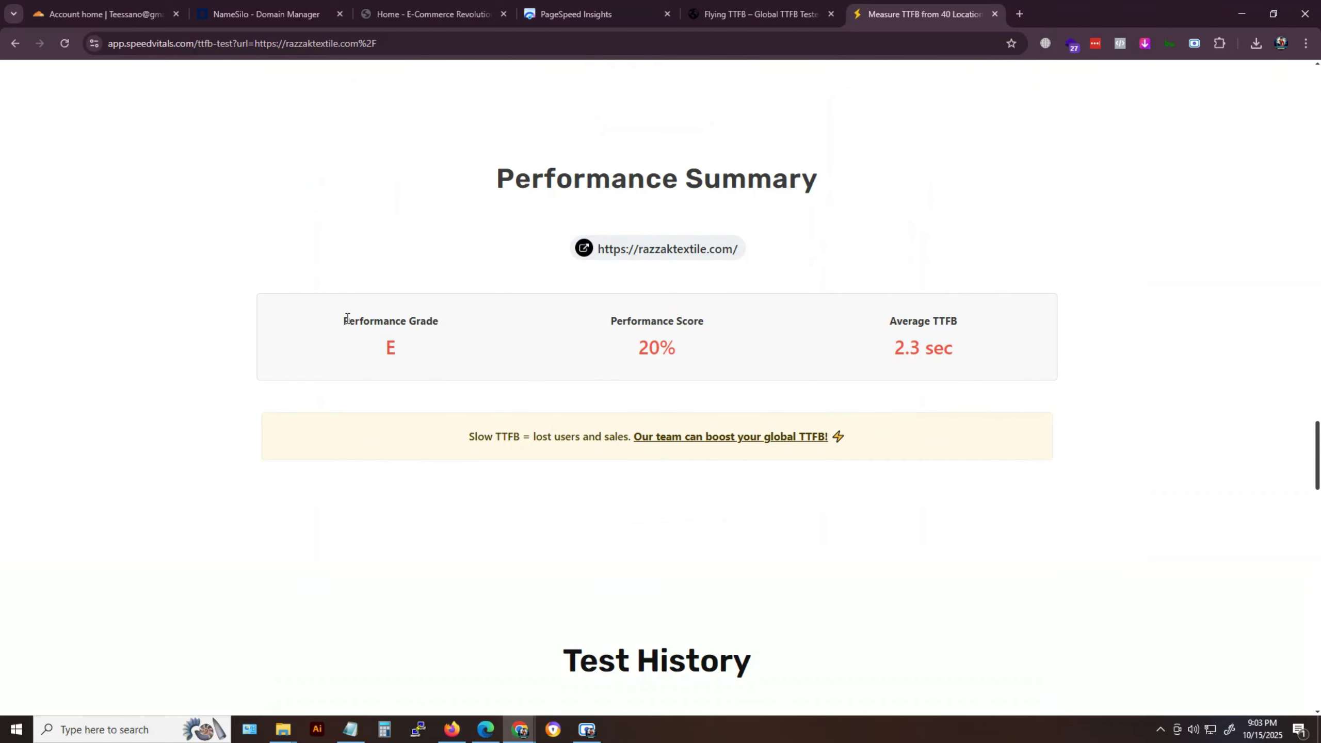
drag(347, 318, 406, 352)
drag(602, 320, 670, 345)
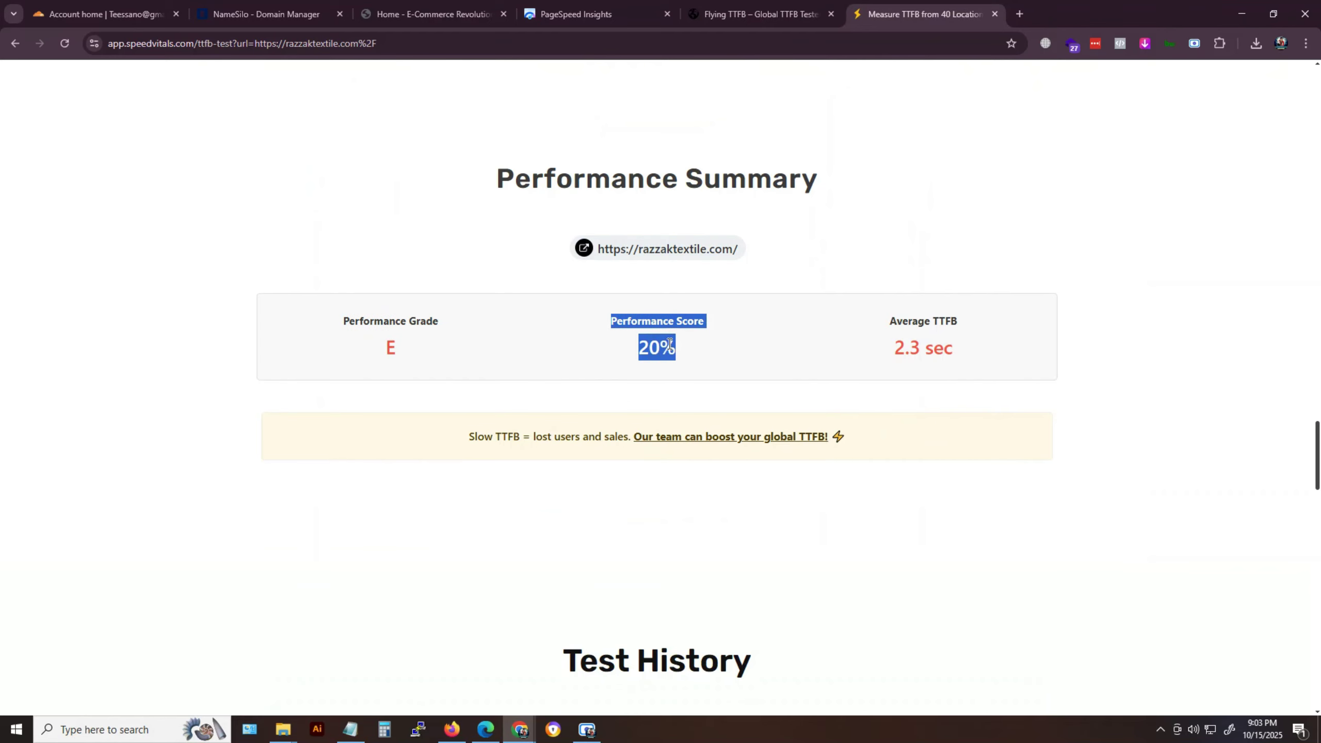
drag(869, 312, 962, 357)
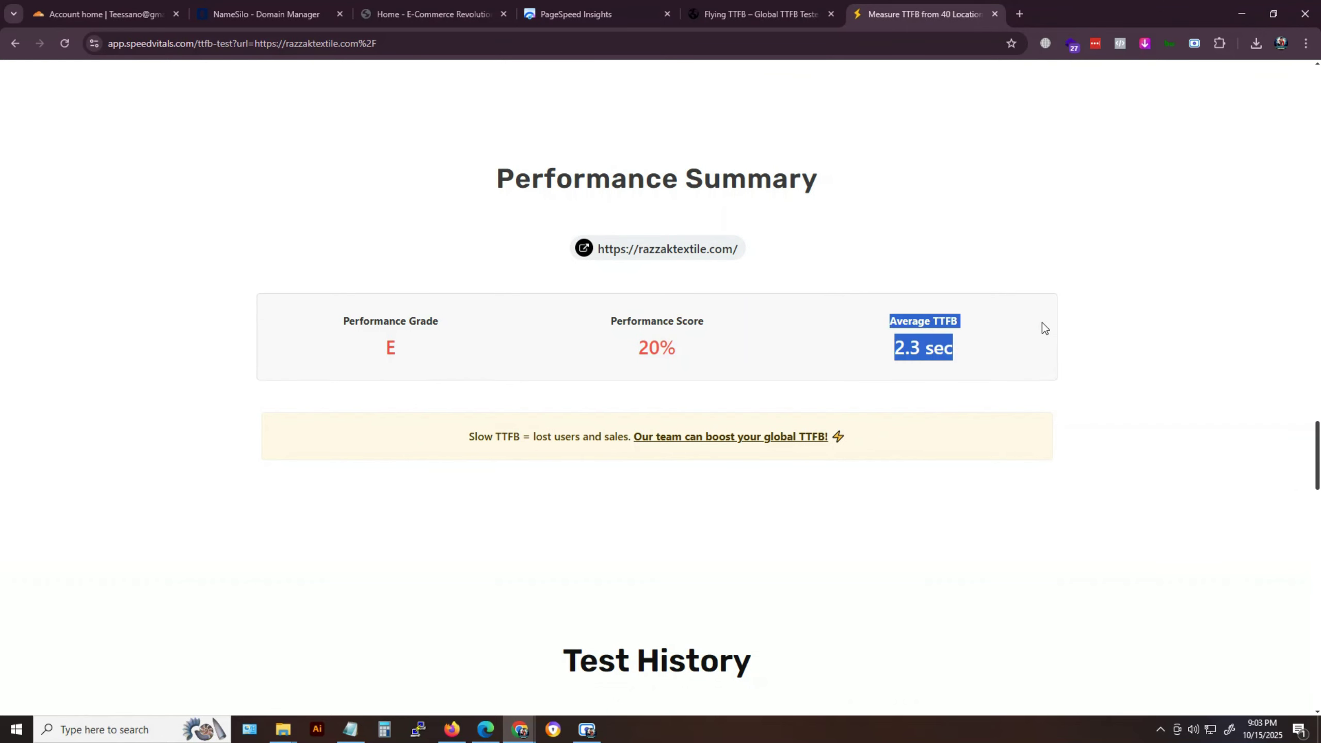
click(1219, 254)
scroll(755, 306, up, 10)
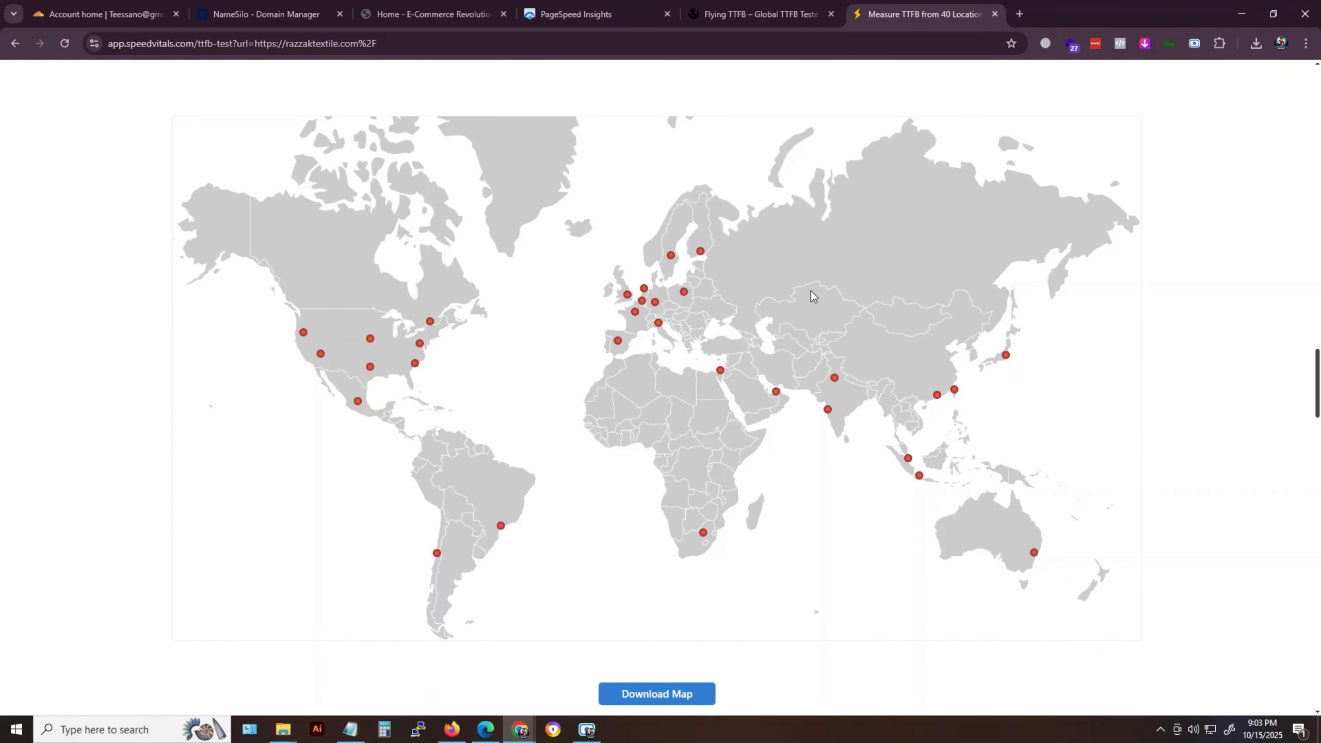
scroll(897, 406, down, 10)
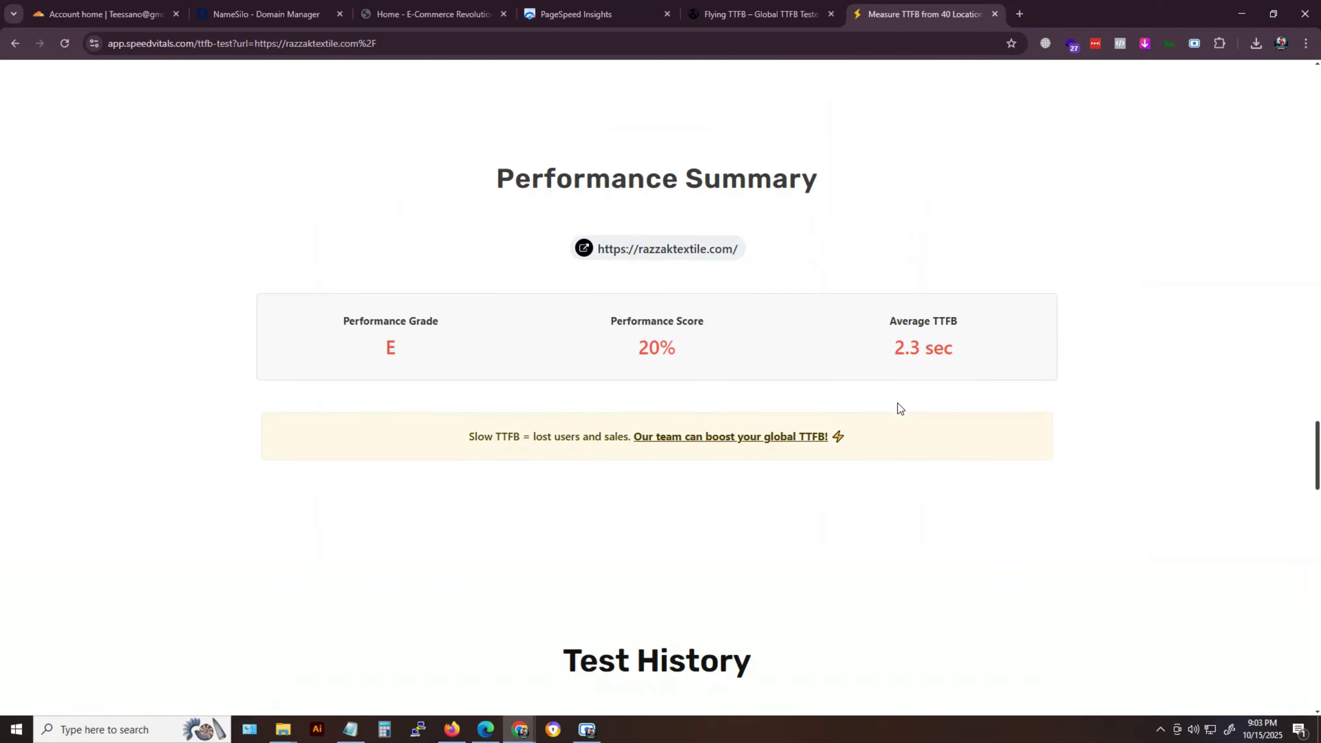
drag(348, 318, 407, 352)
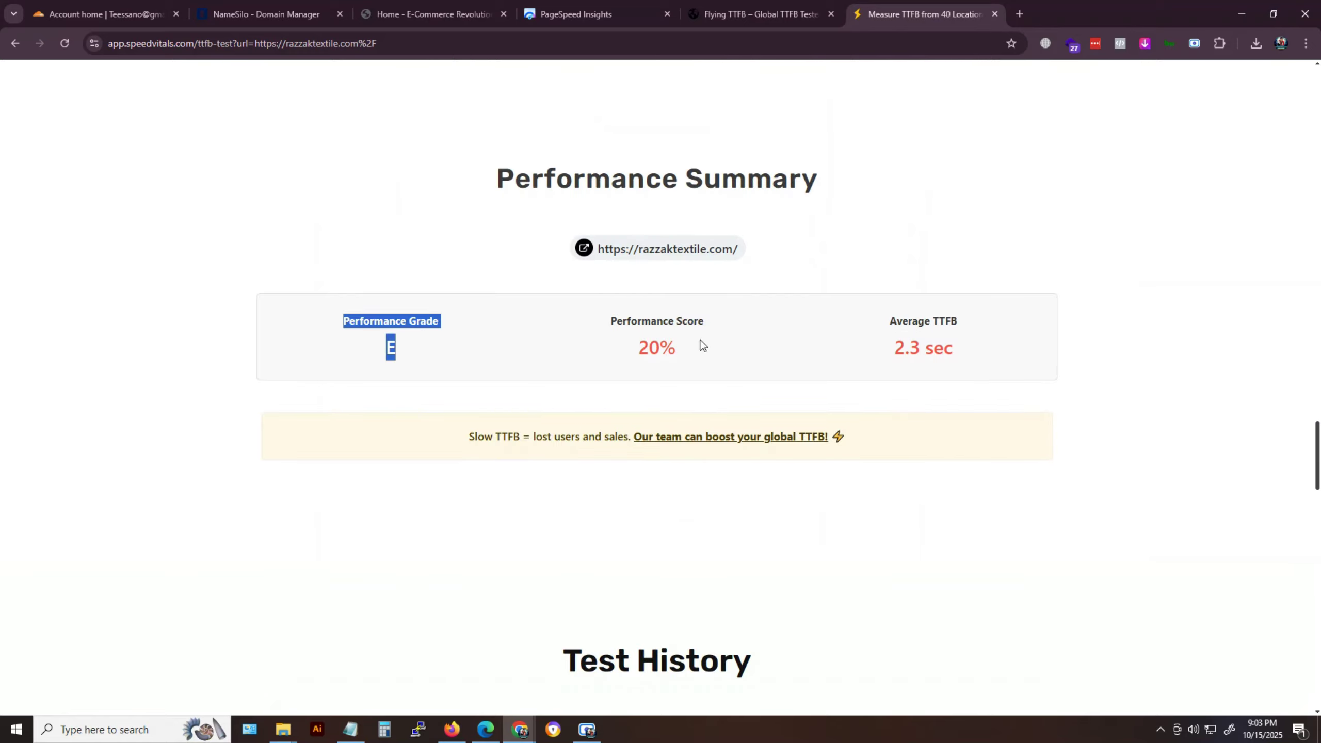
drag(608, 316, 677, 345)
click(866, 310)
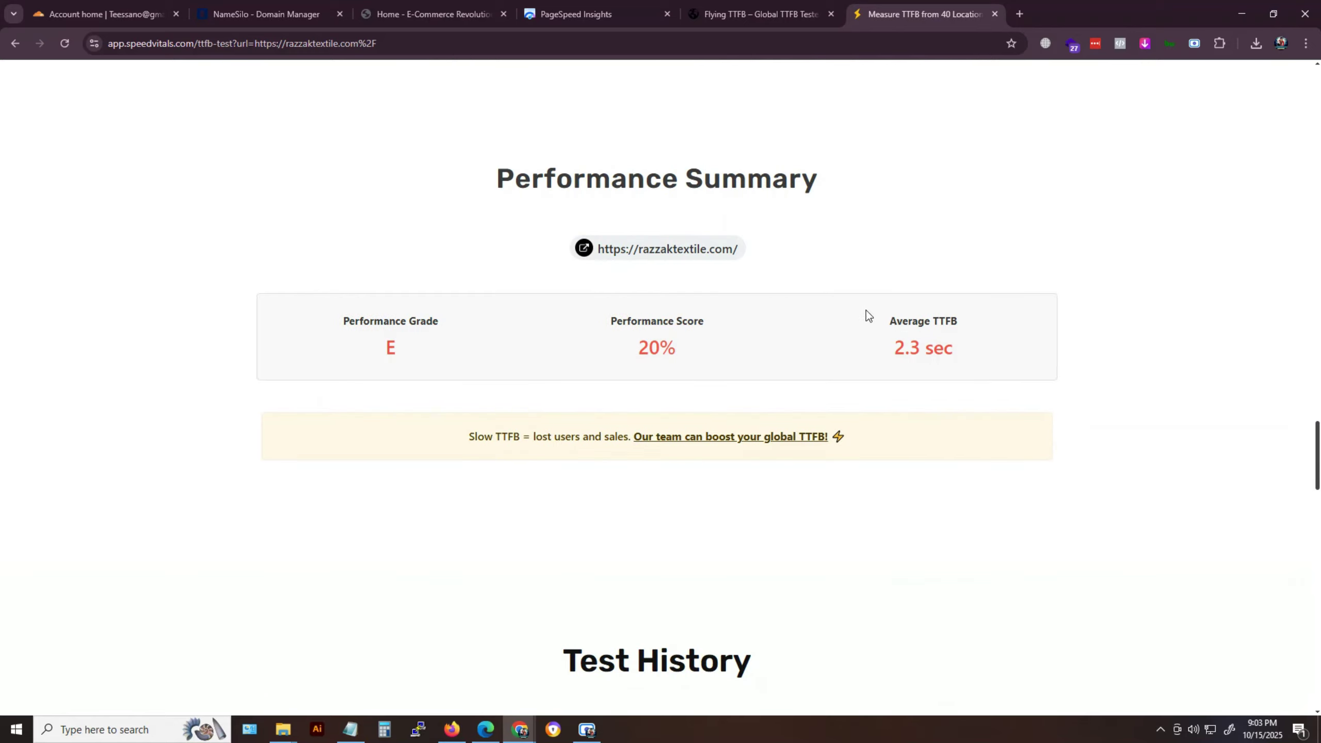
drag(866, 309, 953, 345)
click(1153, 295)
scroll(1235, 354, down, 10)
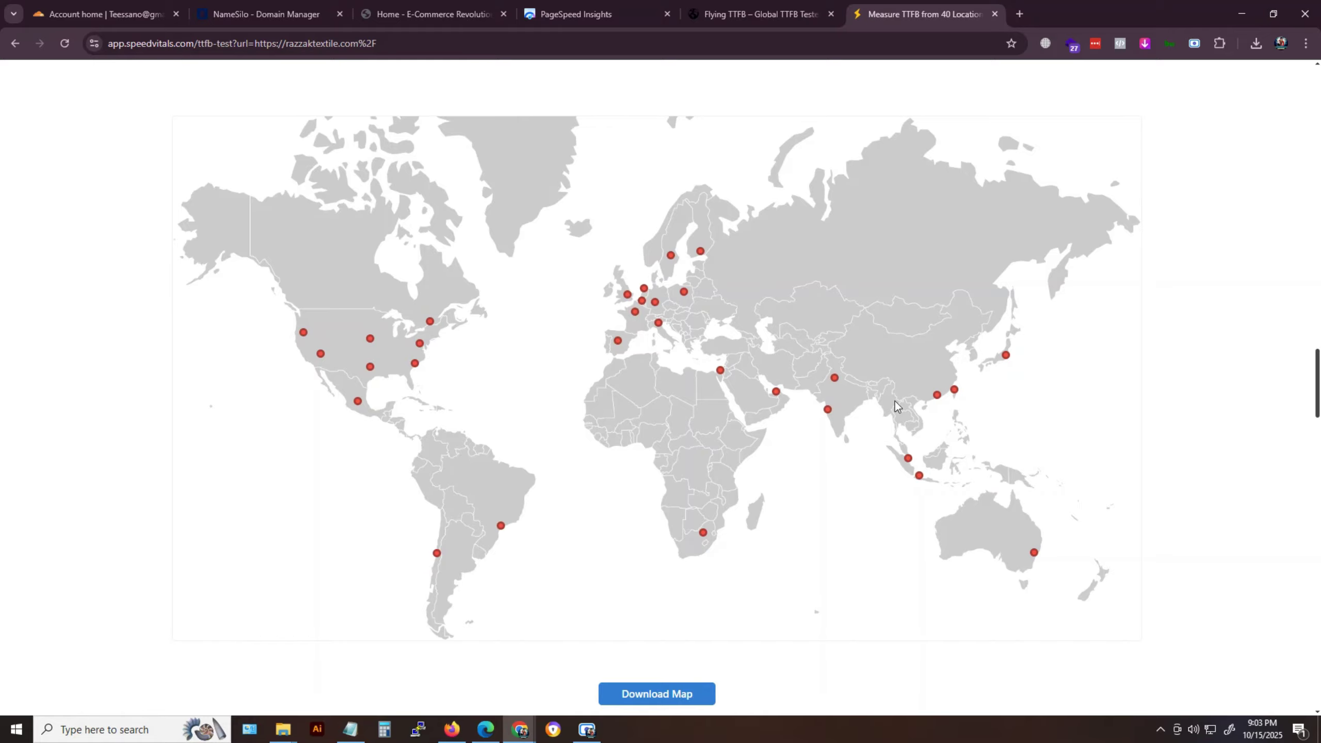
scroll(895, 401, down, 10)
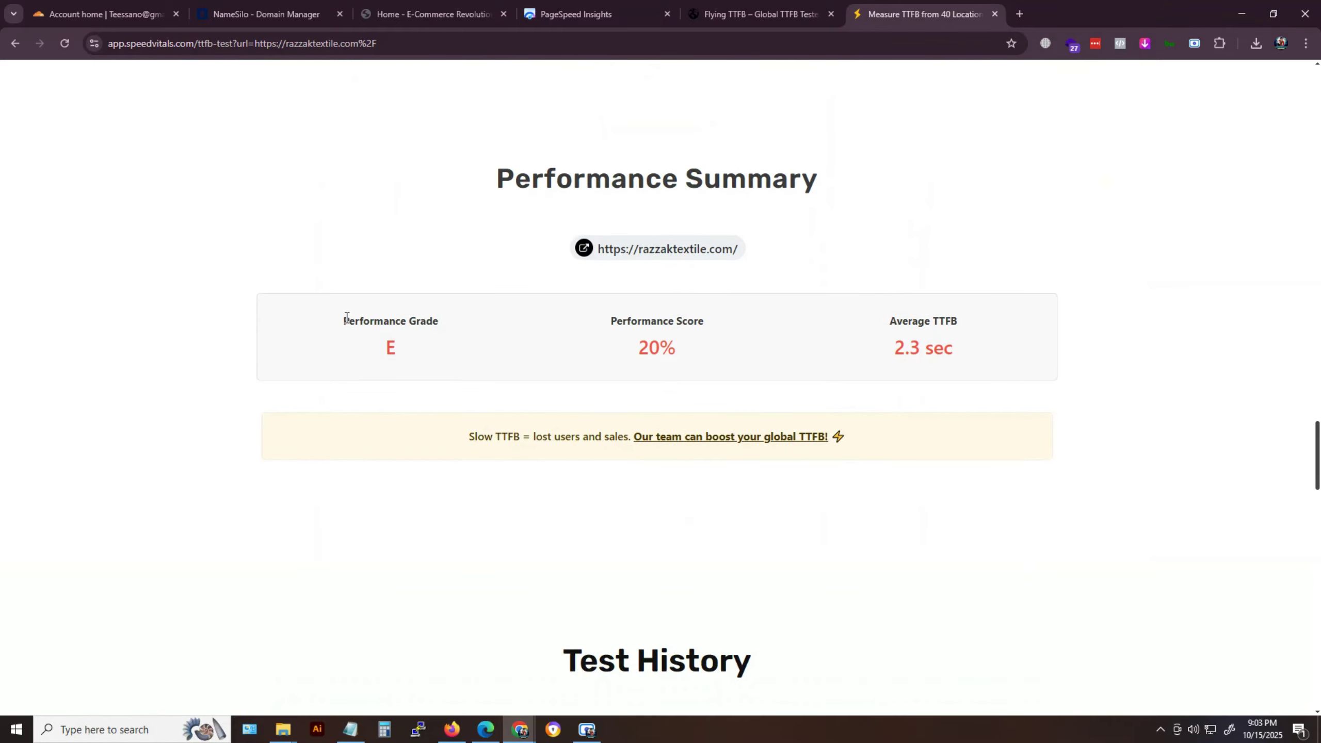
drag(344, 316, 404, 348)
drag(604, 319, 679, 345)
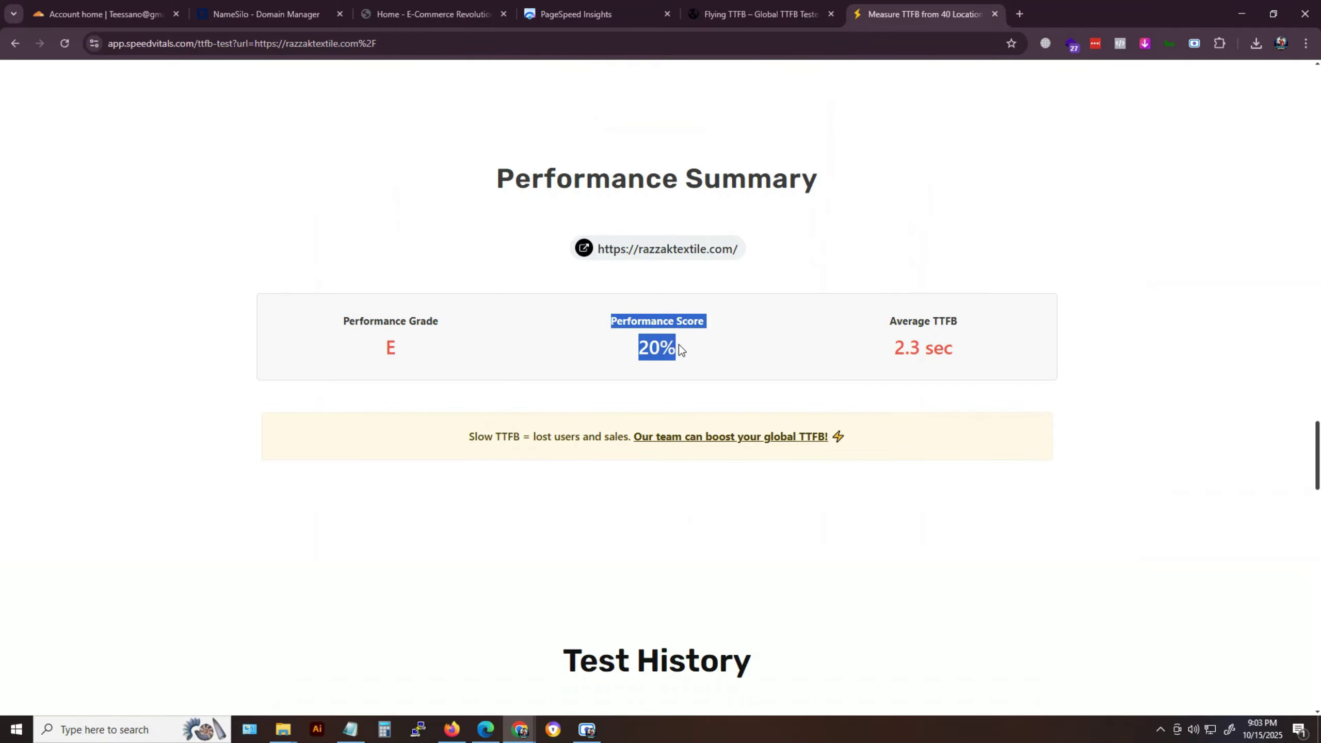
drag(866, 315, 961, 356)
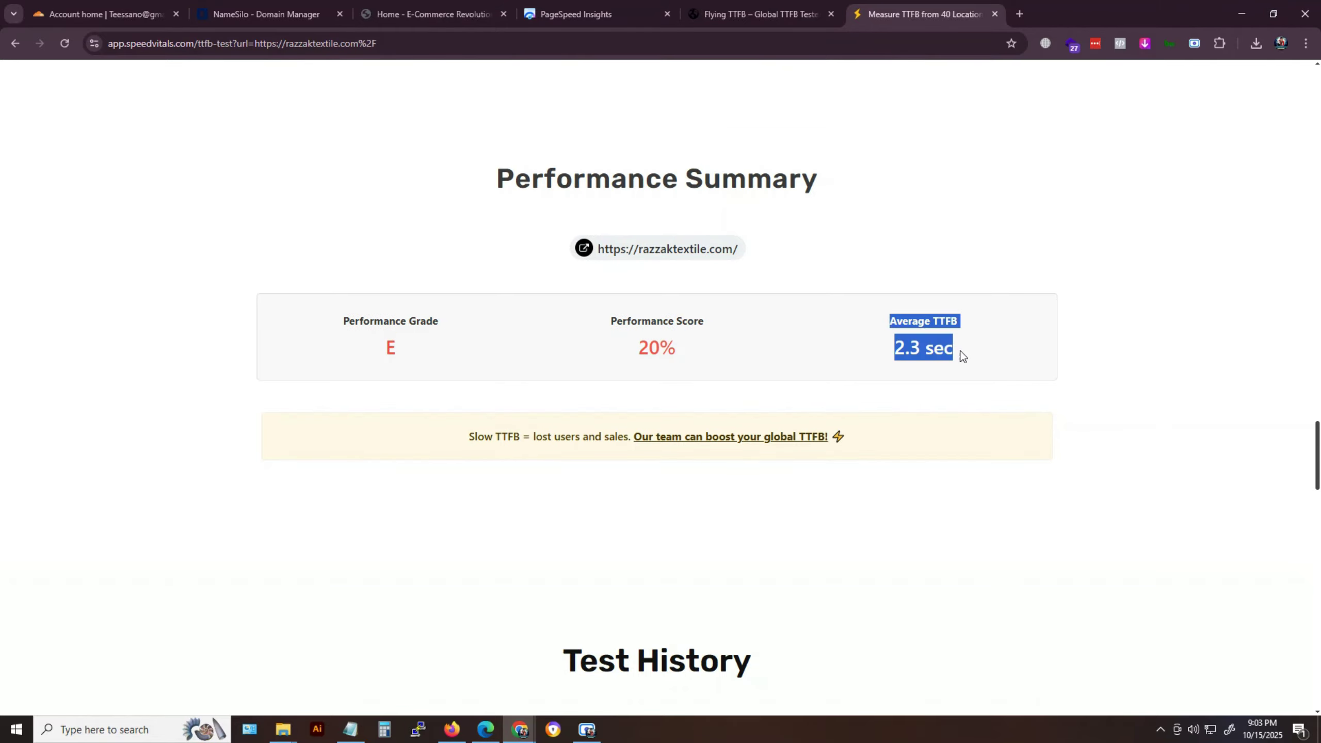
click(1211, 259)
scroll(1235, 357, down, 3)
scroll(892, 268, up, 12)
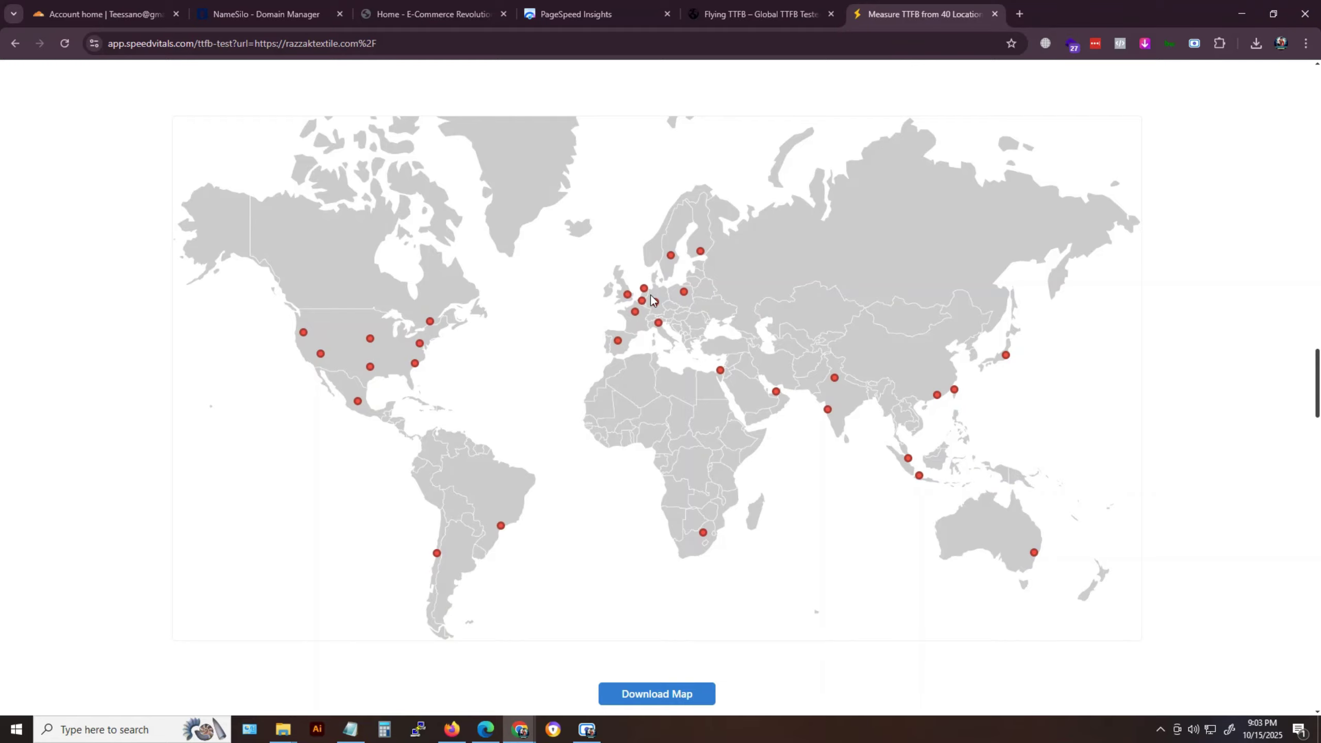
scroll(898, 405, down, 6)
scroll(898, 402, down, 6)
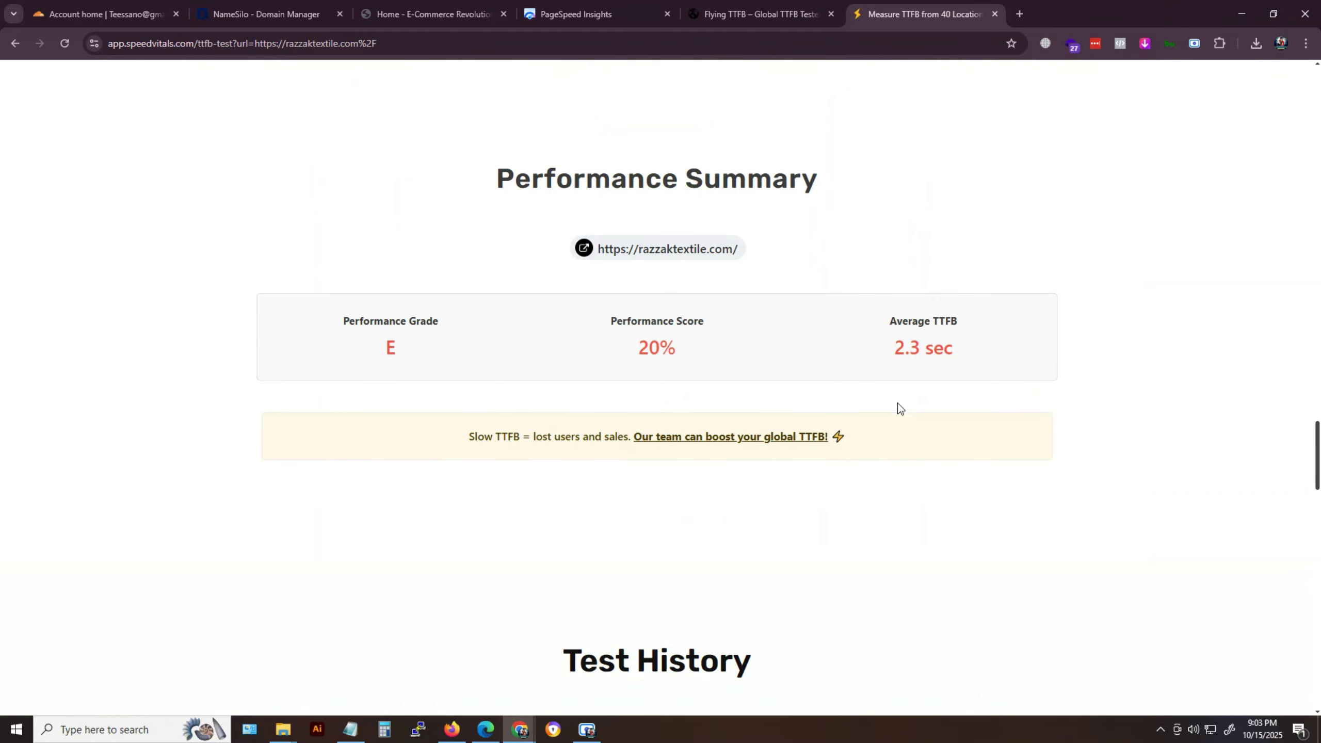
drag(344, 315, 407, 352)
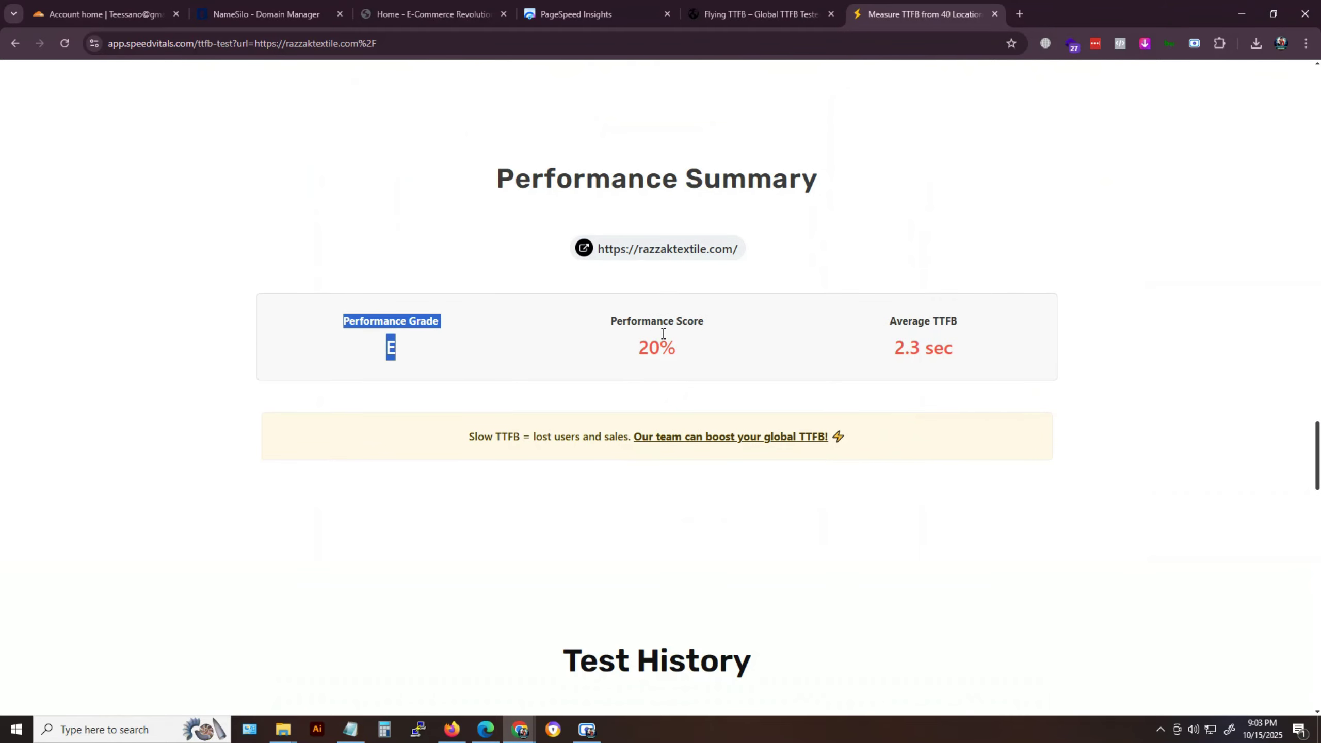
drag(606, 318, 679, 345)
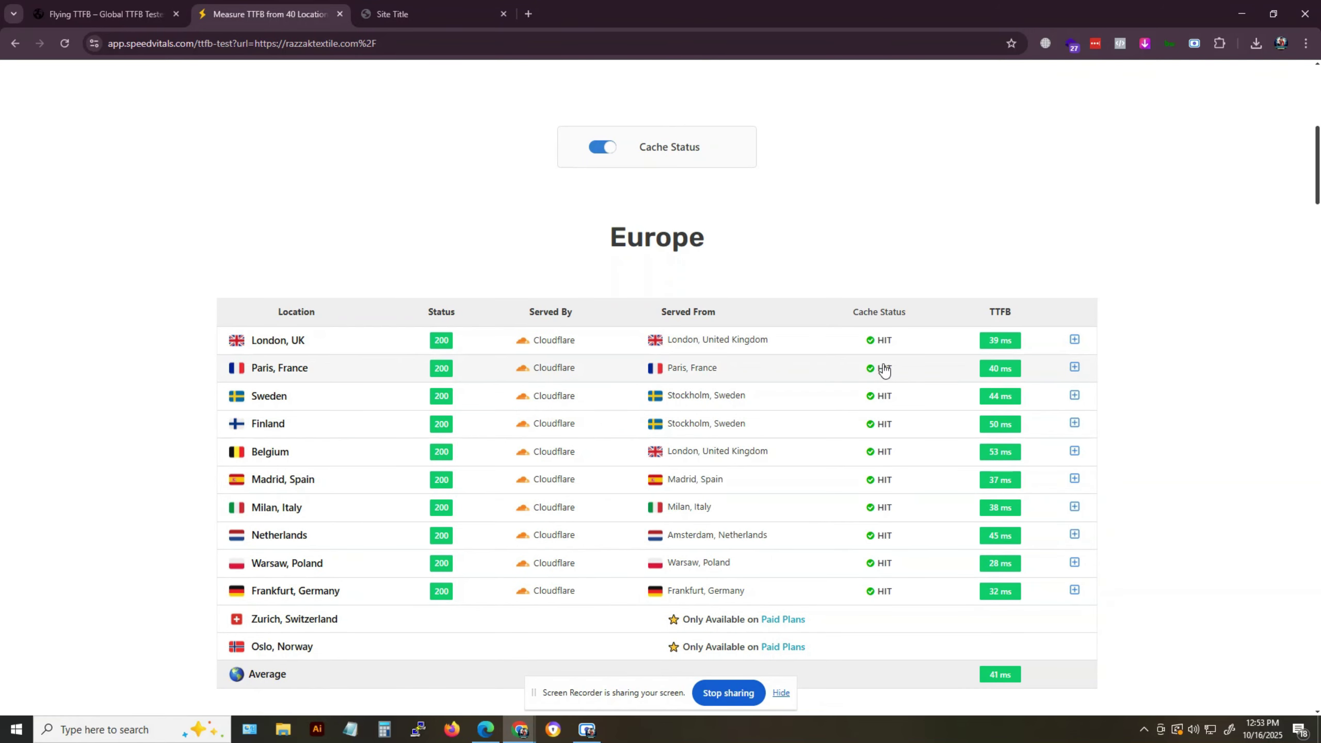
Check which provider and server location handle the London, UK request in the October 16 Europe results.
triple_click(544, 312)
drag(531, 342, 574, 348)
click(574, 348)
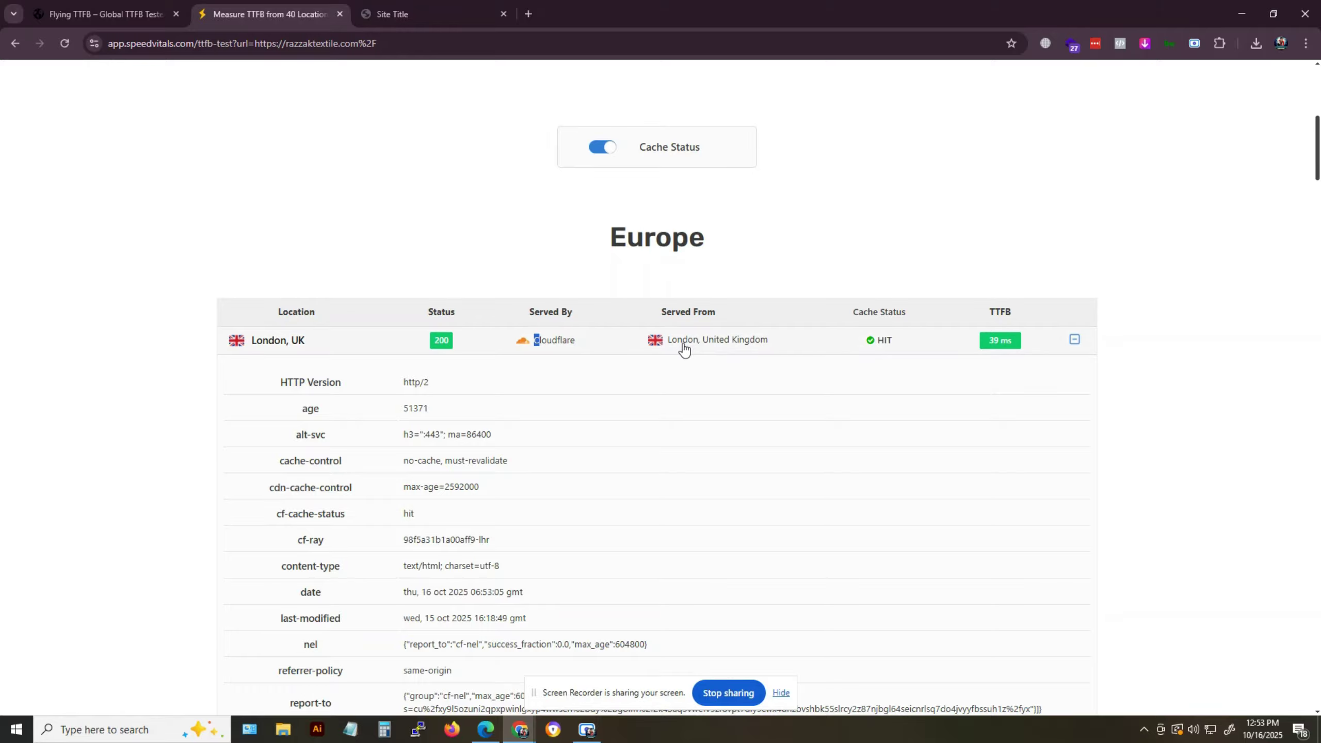
click(744, 350)
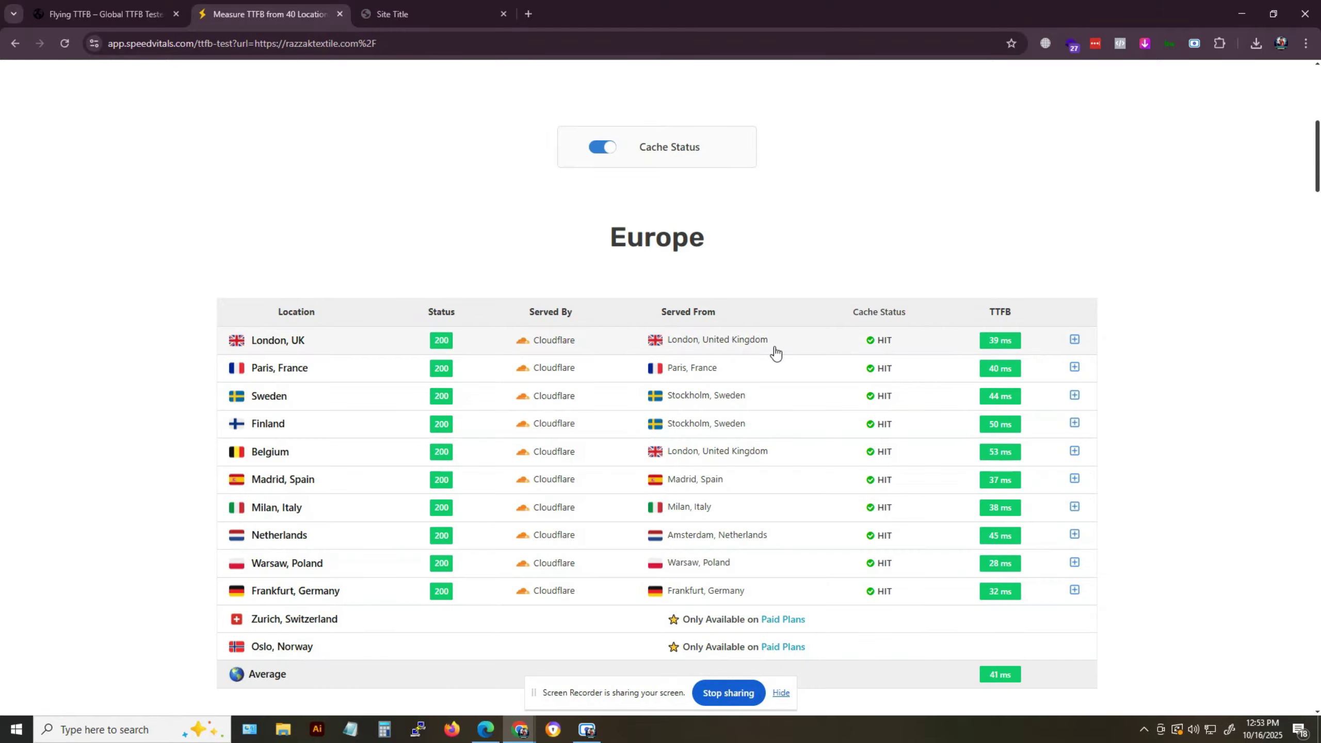
Expand the London, UK result and examine its response headers, including x-flying-press-cache.
click(876, 345)
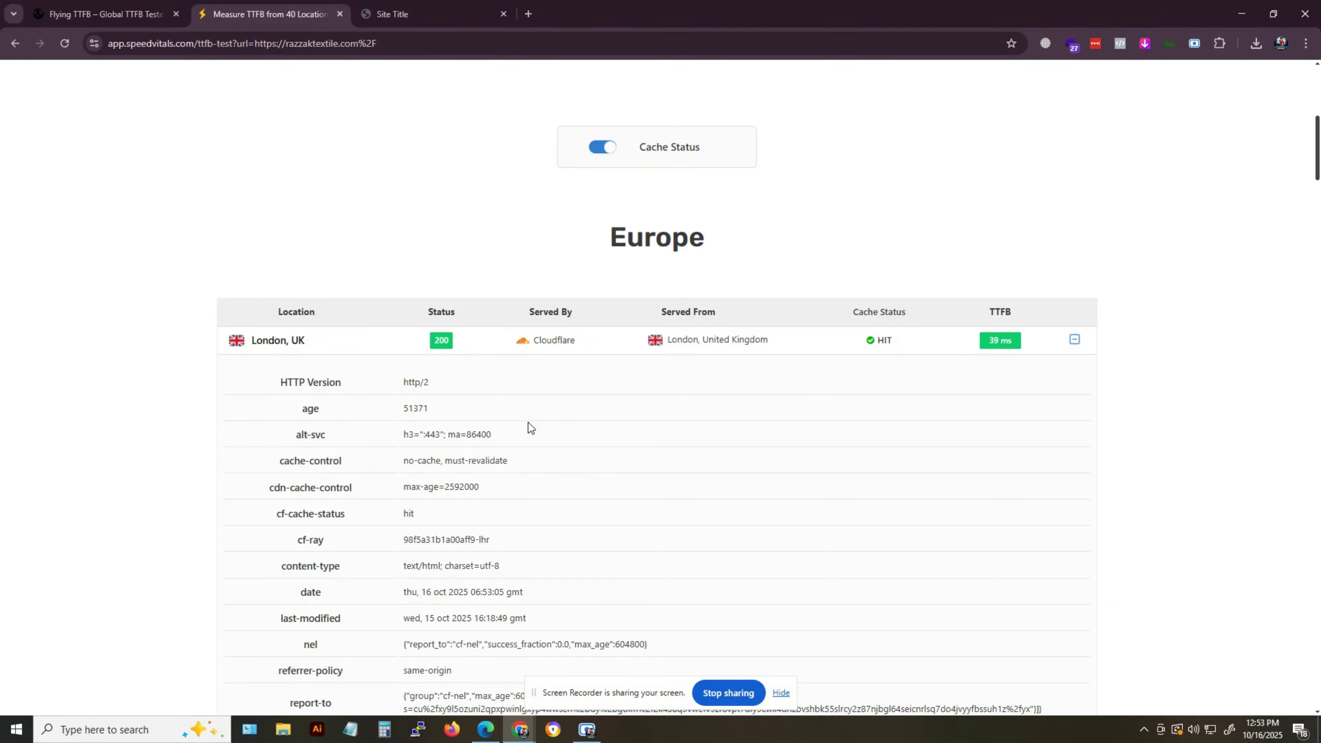
scroll(535, 421, down, 5)
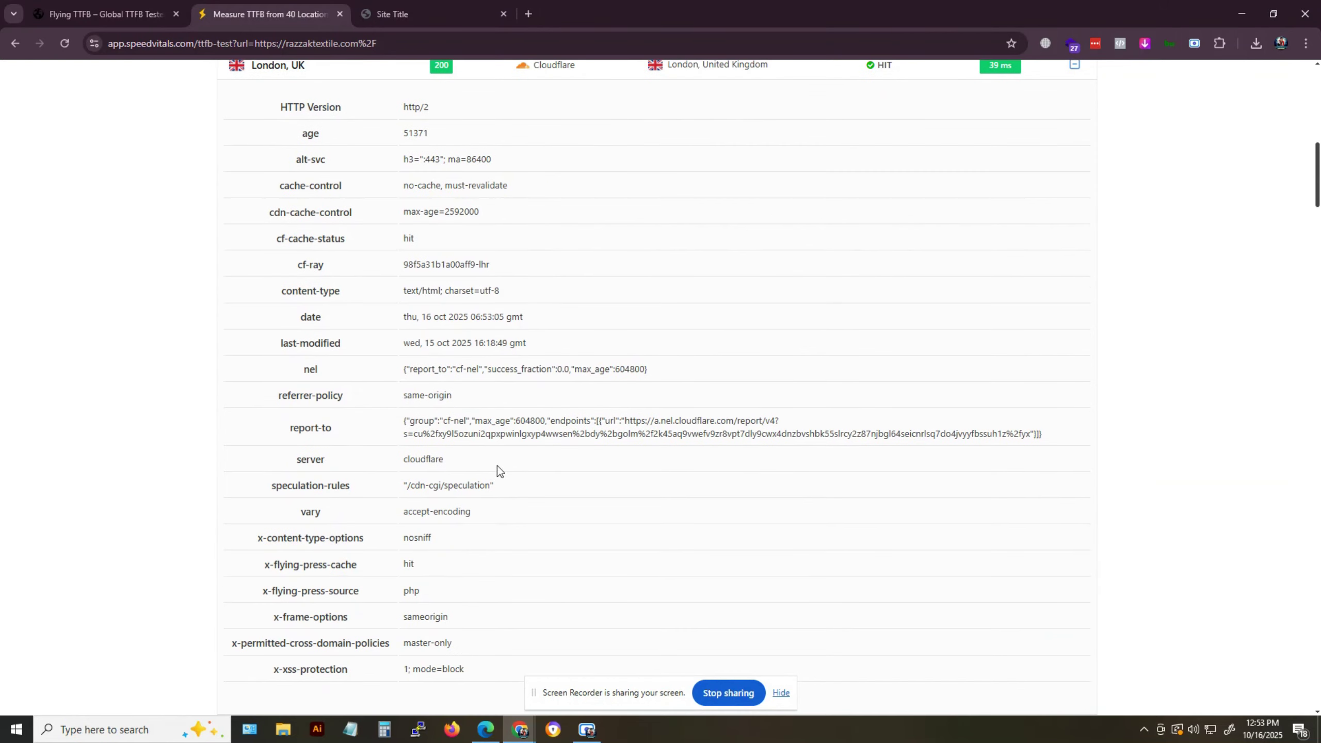
mouse_move(421, 564)
mouse_down()
mouse_move(262, 561)
mouse_move(440, 568)
mouse_up()
click(262, 564)
double_click(274, 566)
scroll(875, 467, up, 15)
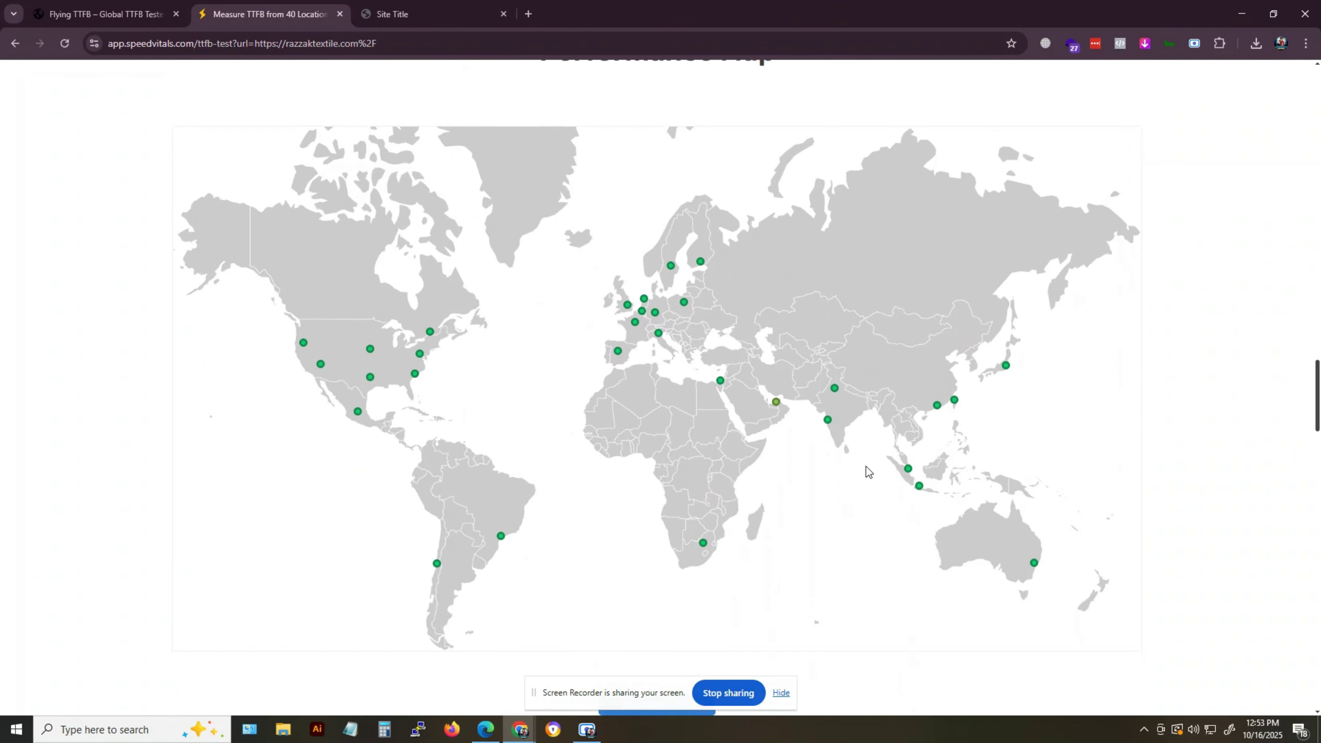
Examine the location markers across the world performance map in the SpeedVitals TTFB report for razzaktextile.com.
scroll(683, 494, down, 2)
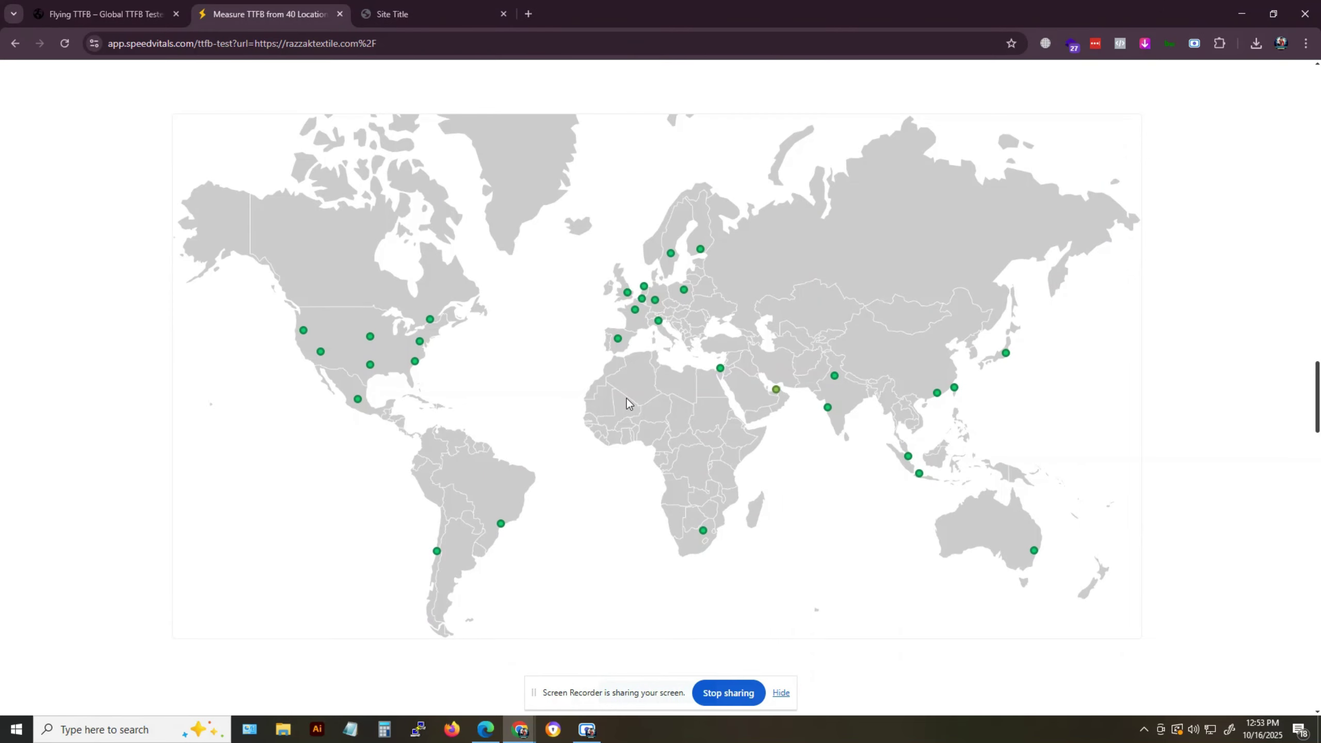
scroll(805, 410, up, 4)
scroll(717, 266, down, 4)
Review the Performance Summary below the map, checking the performance grade, performance score and average TTFB.
scroll(1056, 474, down, 10)
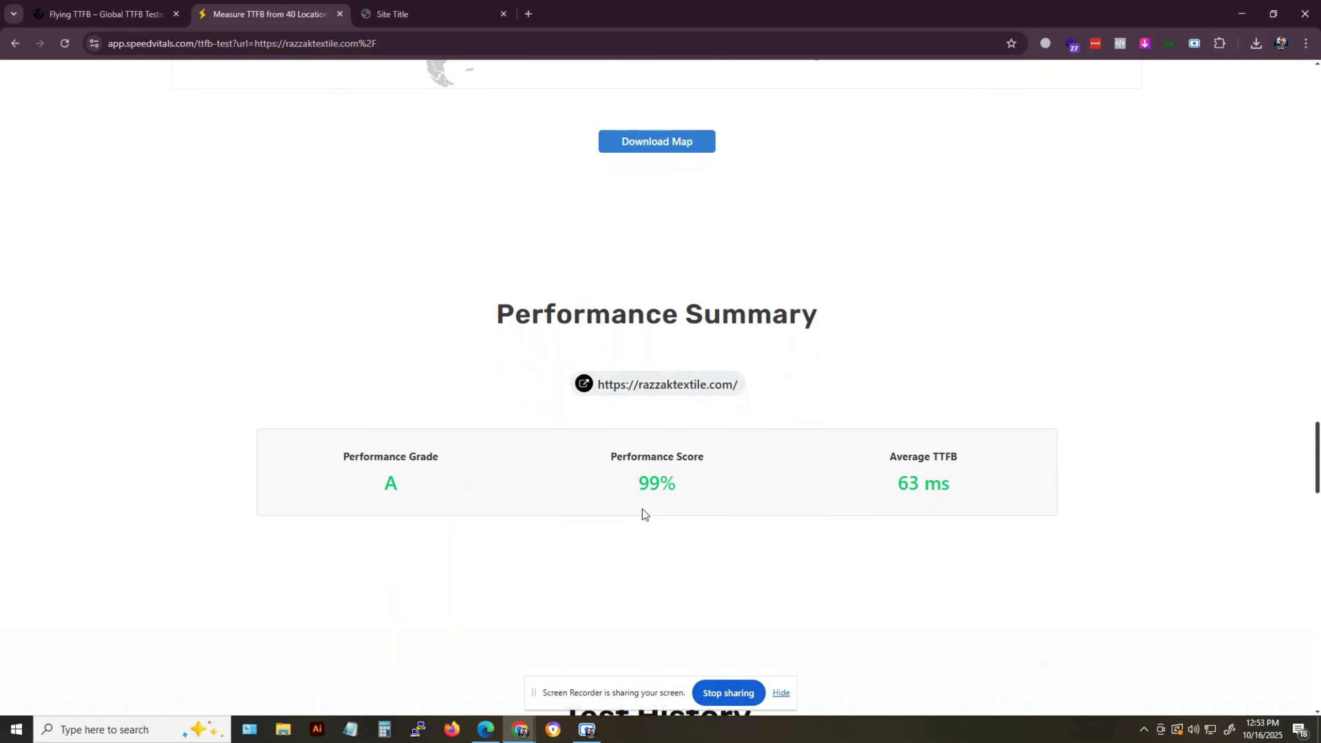
drag(638, 491, 703, 487)
drag(610, 455, 716, 487)
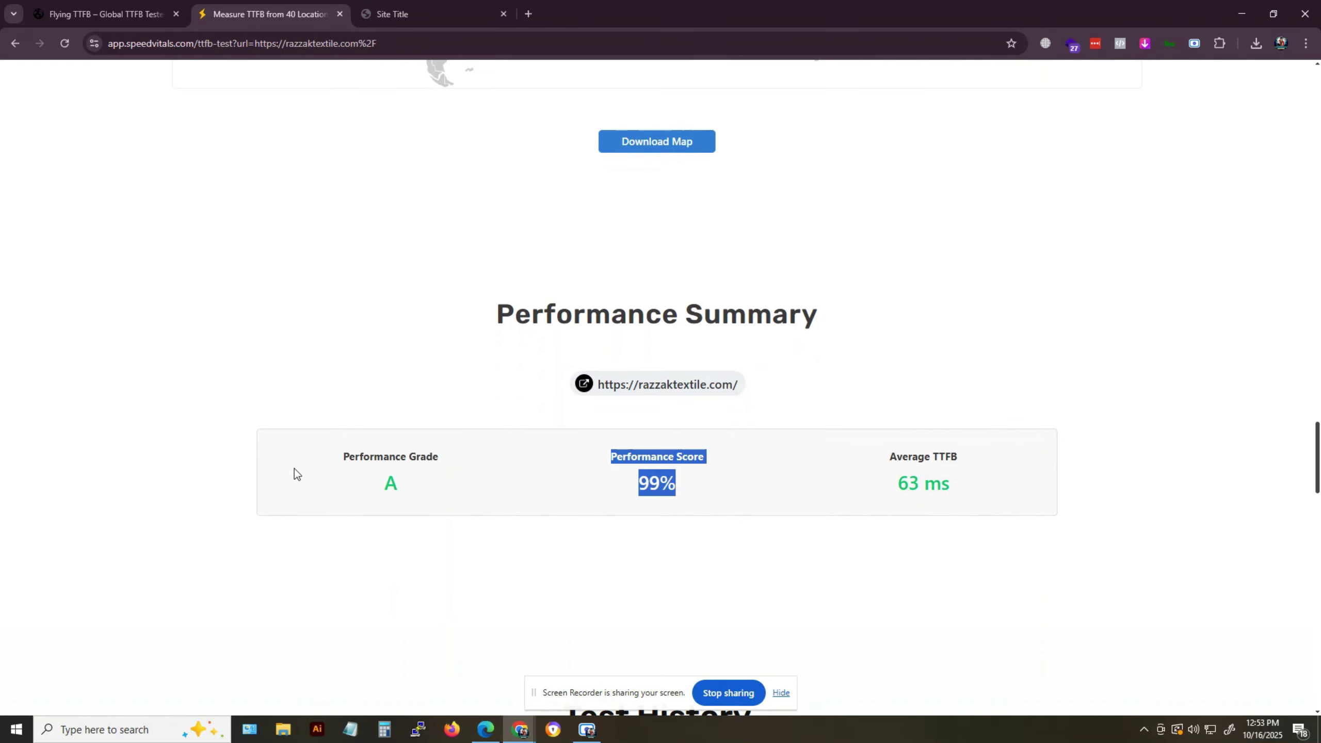
drag(291, 472, 443, 481)
drag(886, 456, 698, 493)
click(704, 527)
scroll(633, 514, up, 2)
scroll(1056, 478, down, 2)
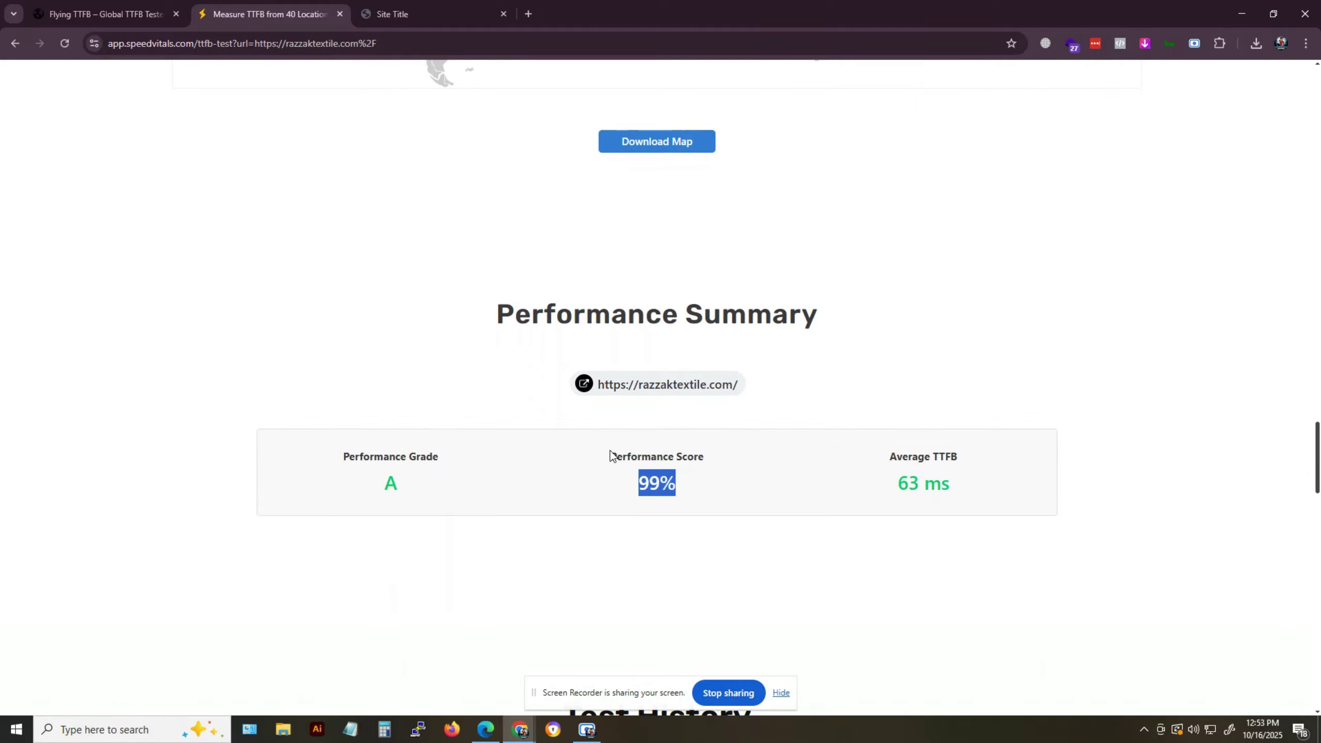
drag(610, 451, 717, 487)
drag(292, 471, 442, 481)
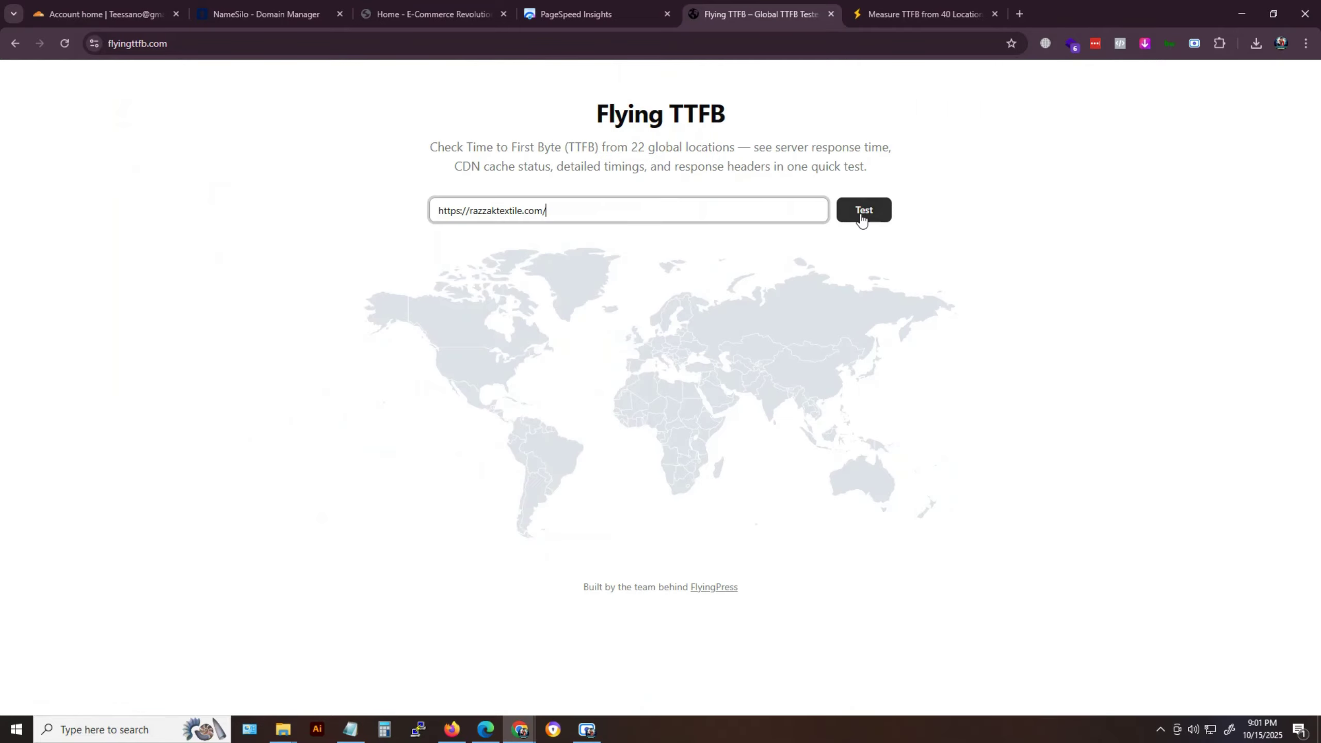
click(860, 213)
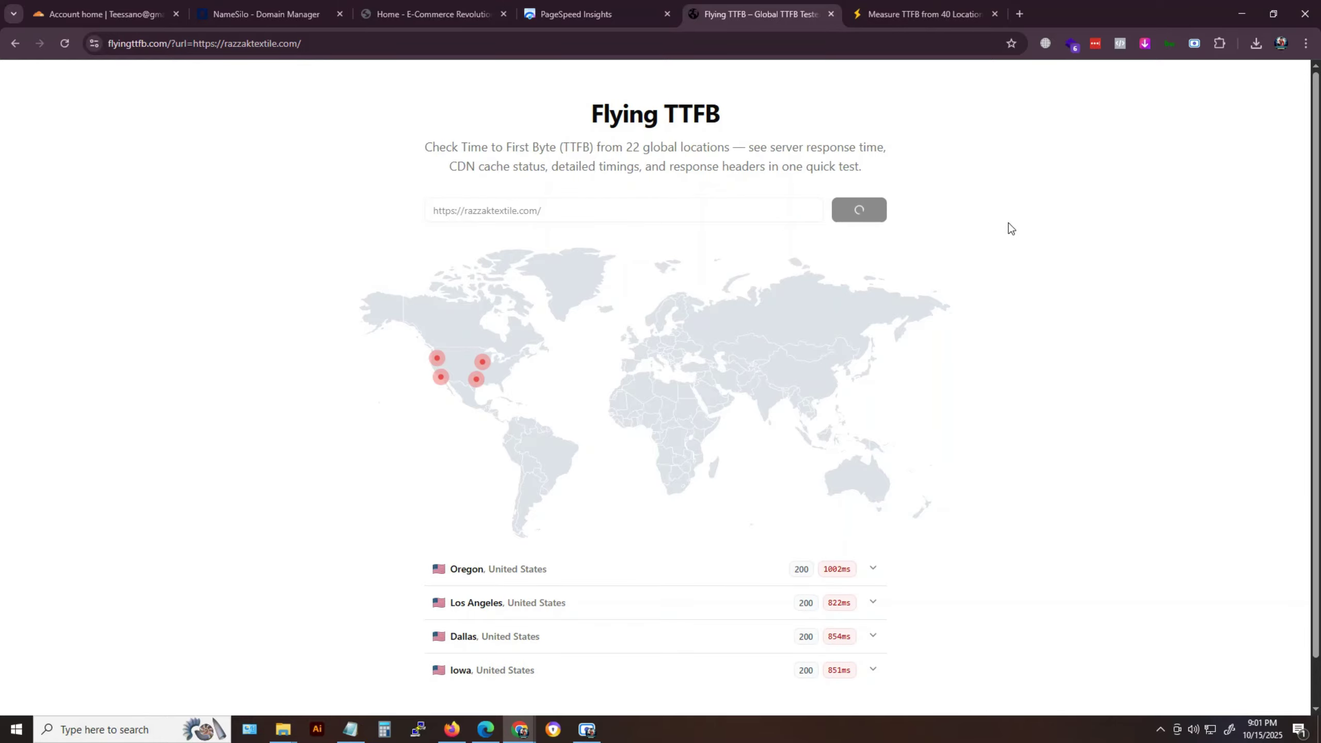
scroll(1012, 231, down, 1)
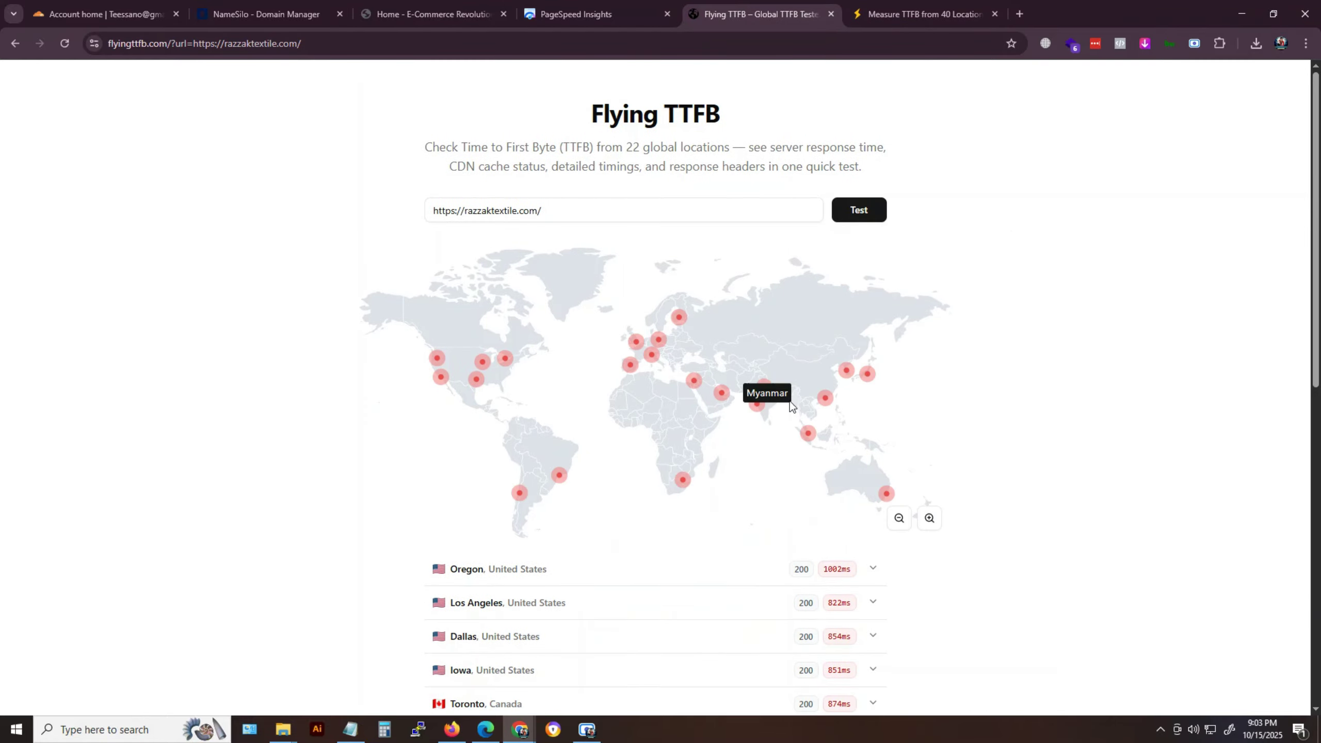
scroll(985, 354, down, 3)
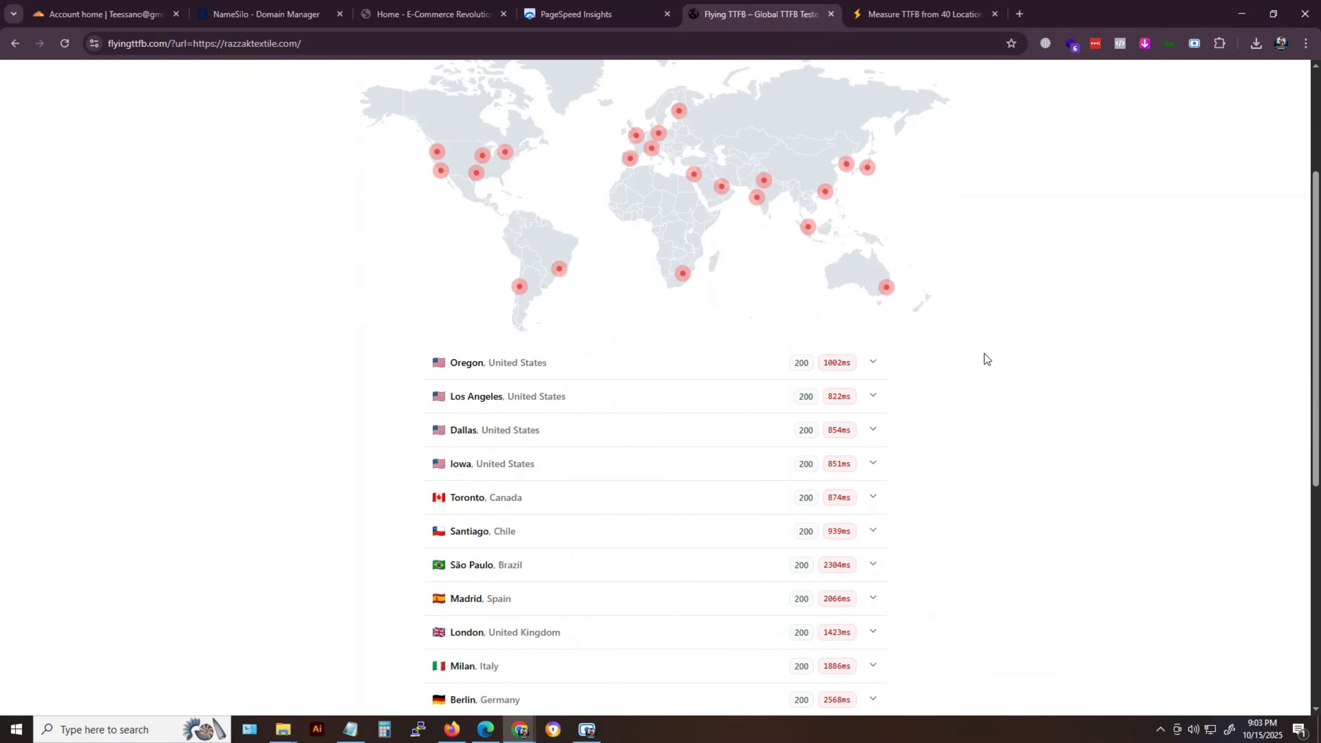
scroll(982, 360, down, 6)
scroll(981, 360, up, 4)
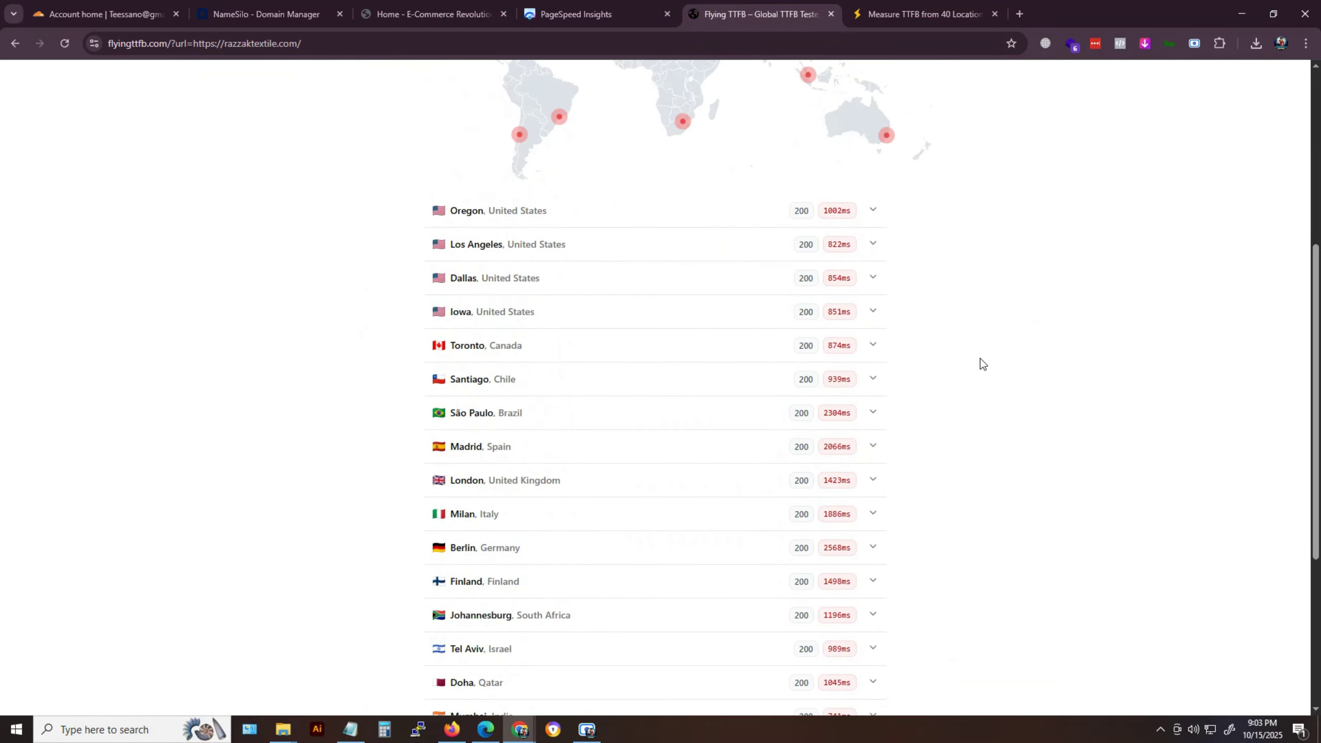
scroll(980, 358, up, 5)
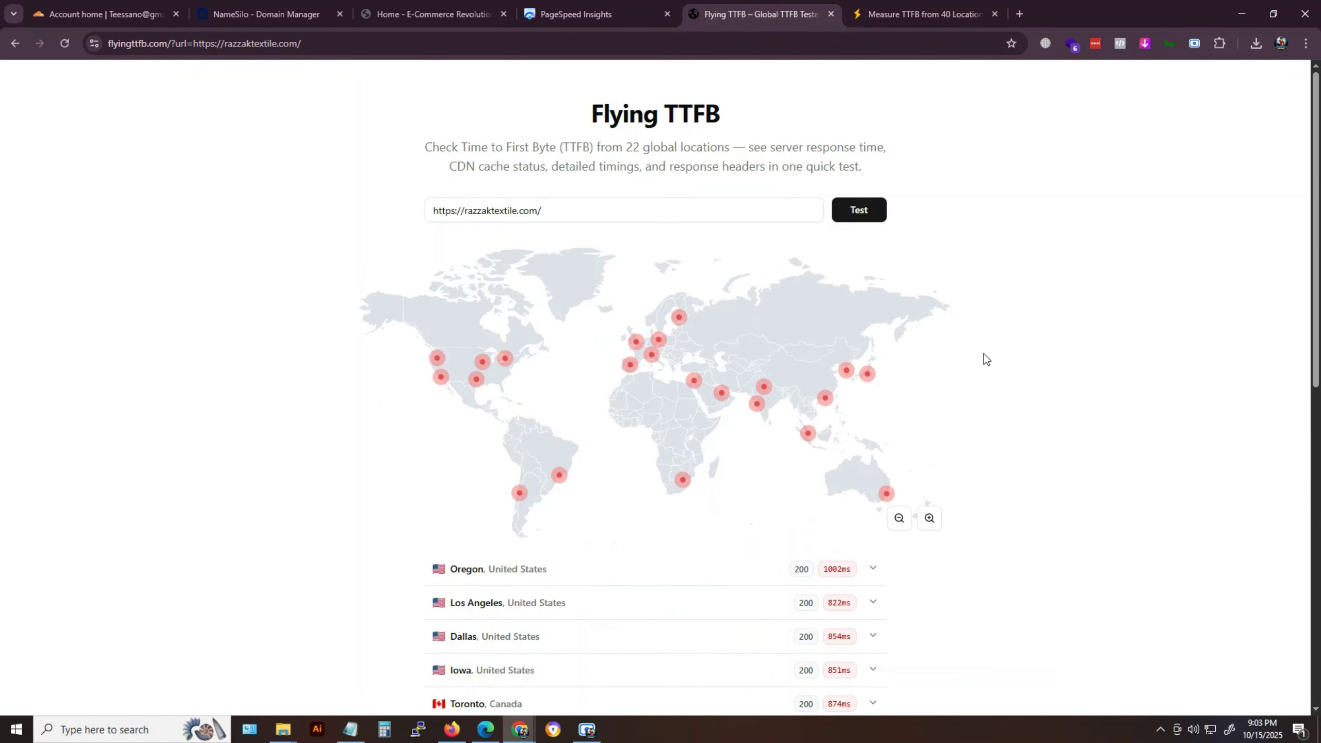
Compare the October 15 map markers with the full list of location TTFBs from Oregon to Sydney.
scroll(984, 354, down, 5)
scroll(983, 355, down, 4)
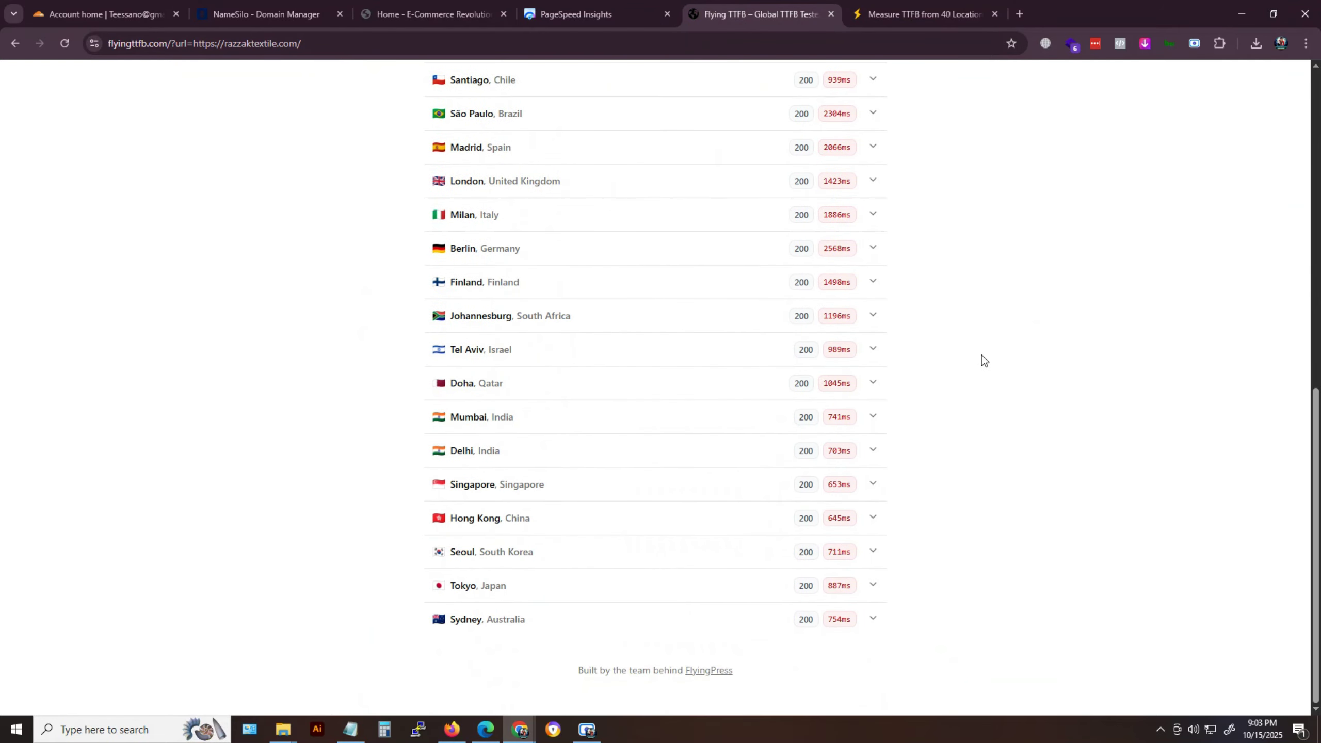
scroll(980, 359, up, 9)
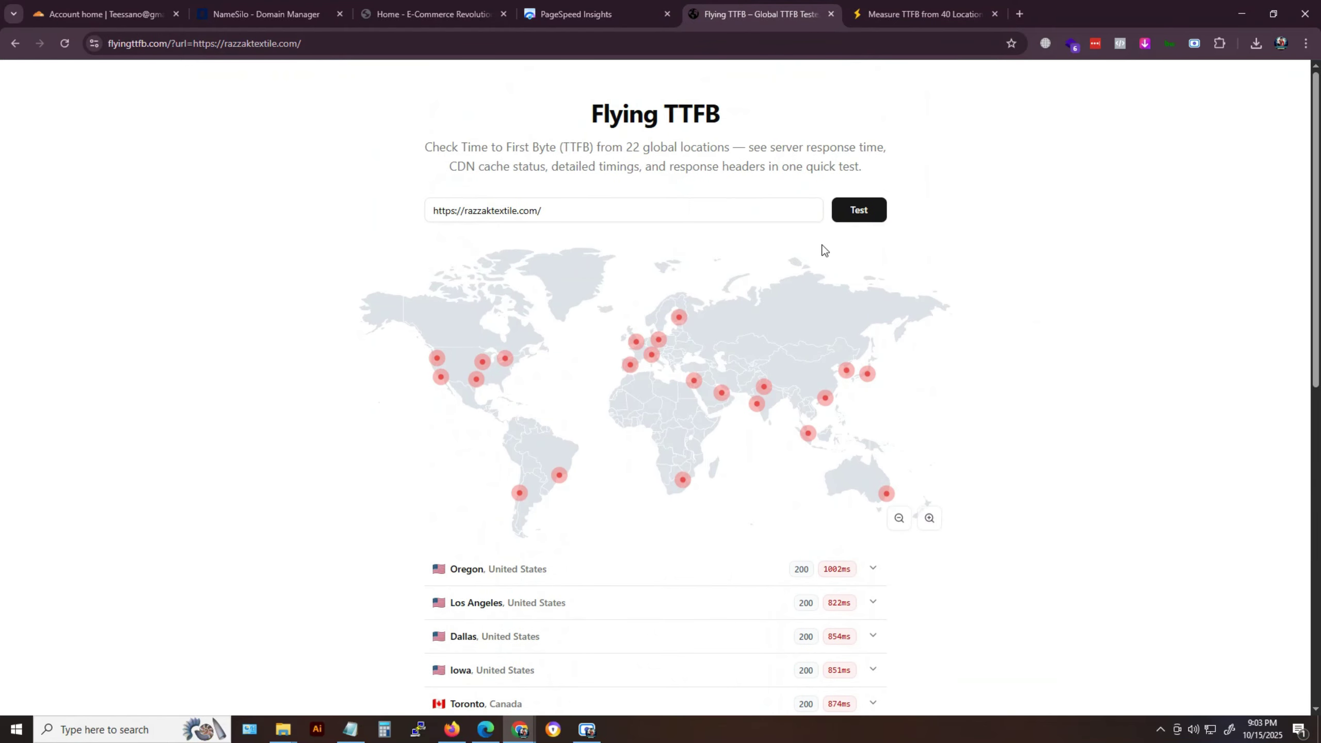
scroll(984, 354, down, 5)
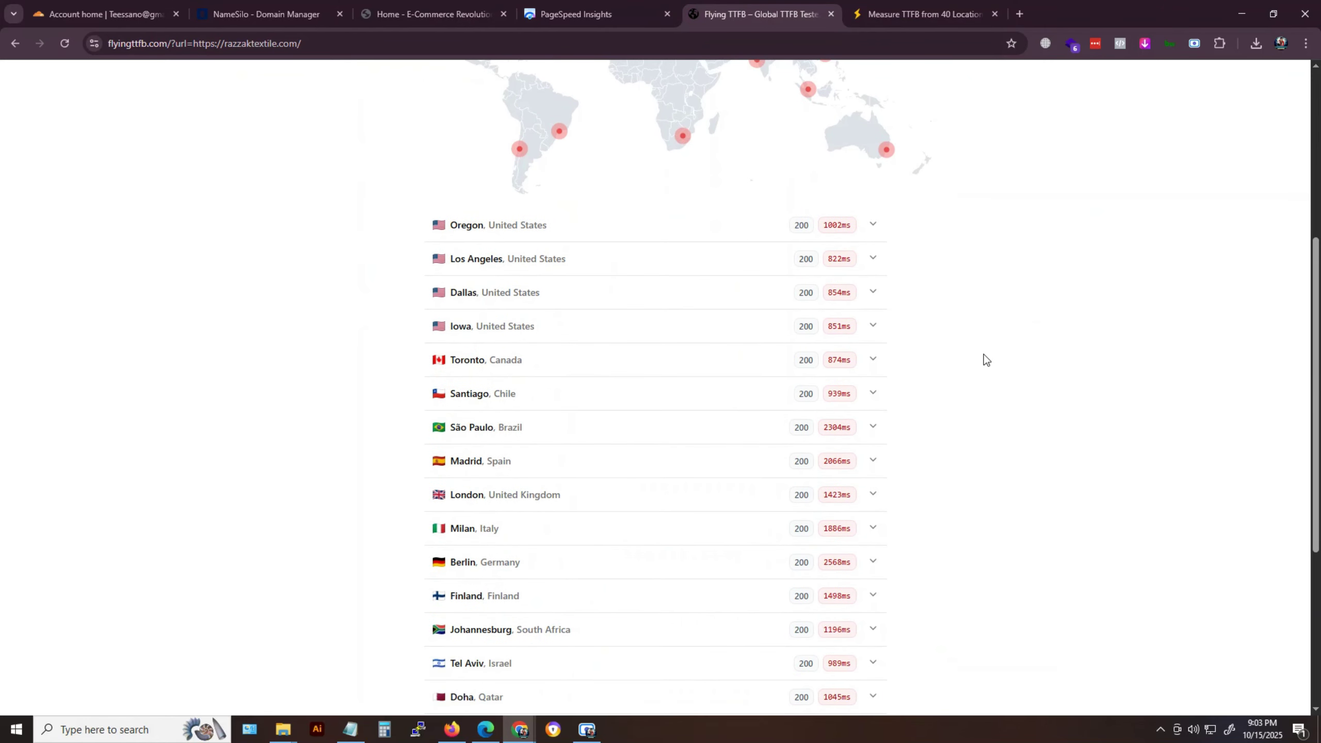
scroll(982, 357, down, 4)
scroll(980, 359, up, 6)
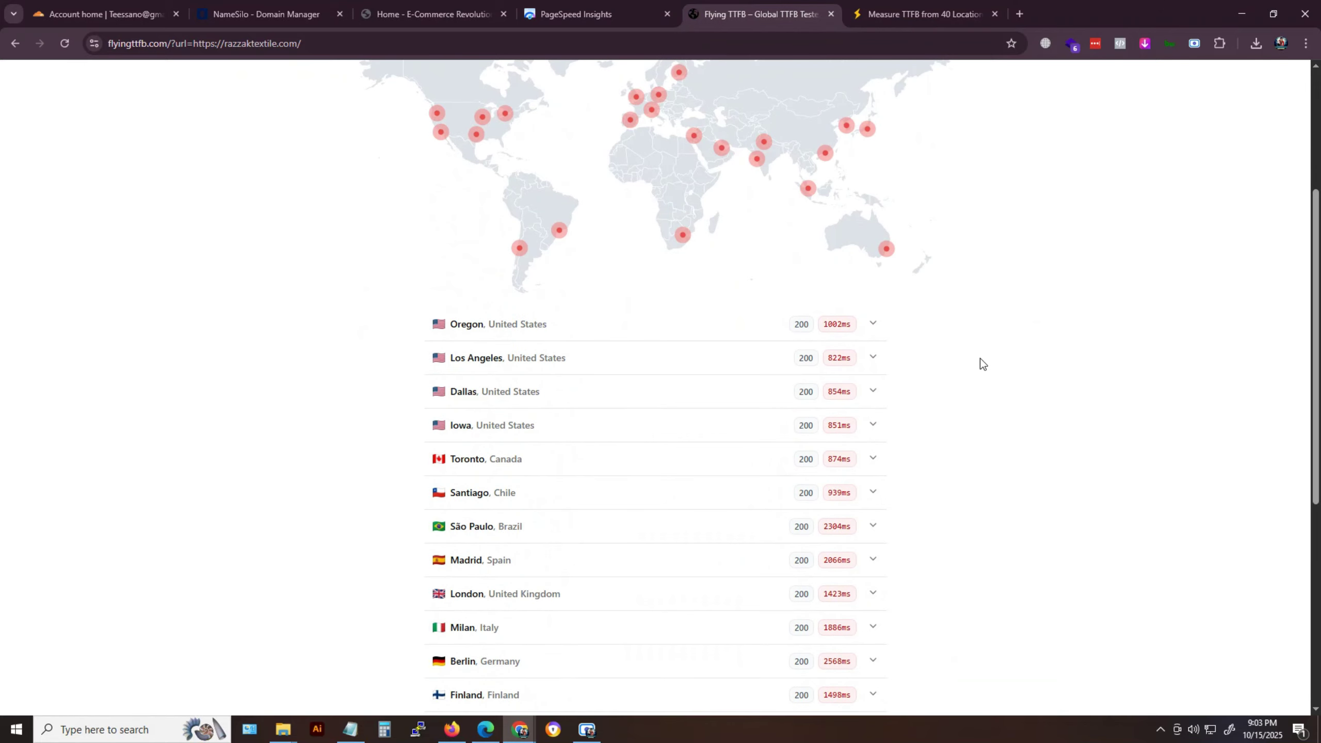
scroll(980, 359, up, 5)
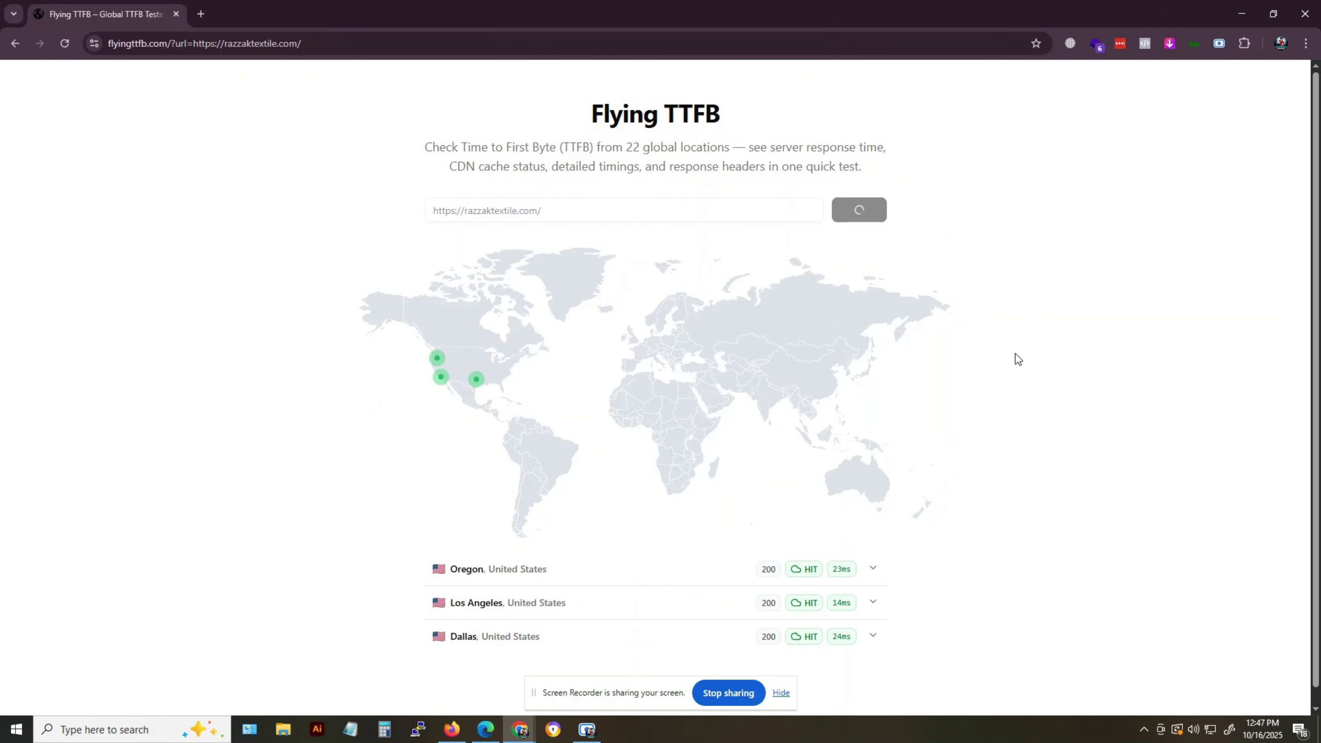
Examine the October 16 Flying TTFB results, checking the cache status and response time of each location as it loads.
scroll(1015, 354, down, 1)
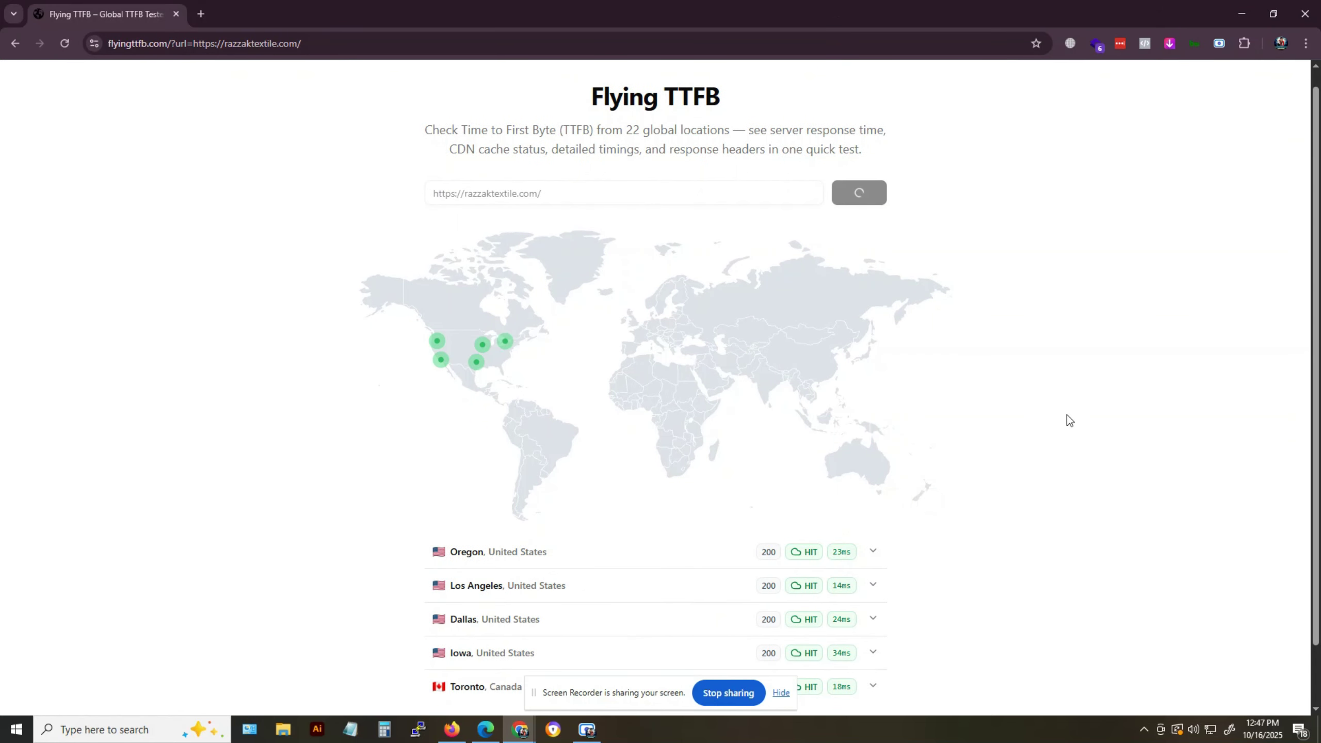
scroll(1066, 416, down, 1)
scroll(1063, 422, down, 1)
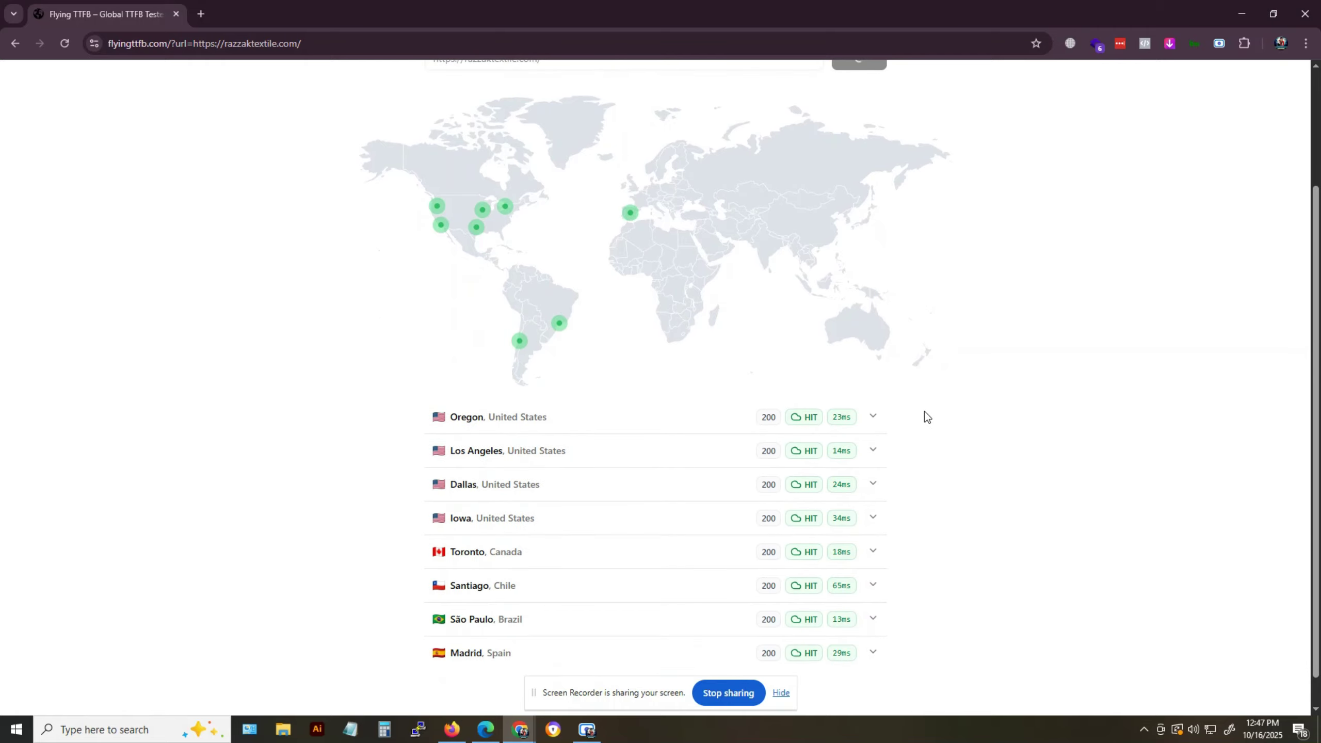
scroll(980, 416, down, 2)
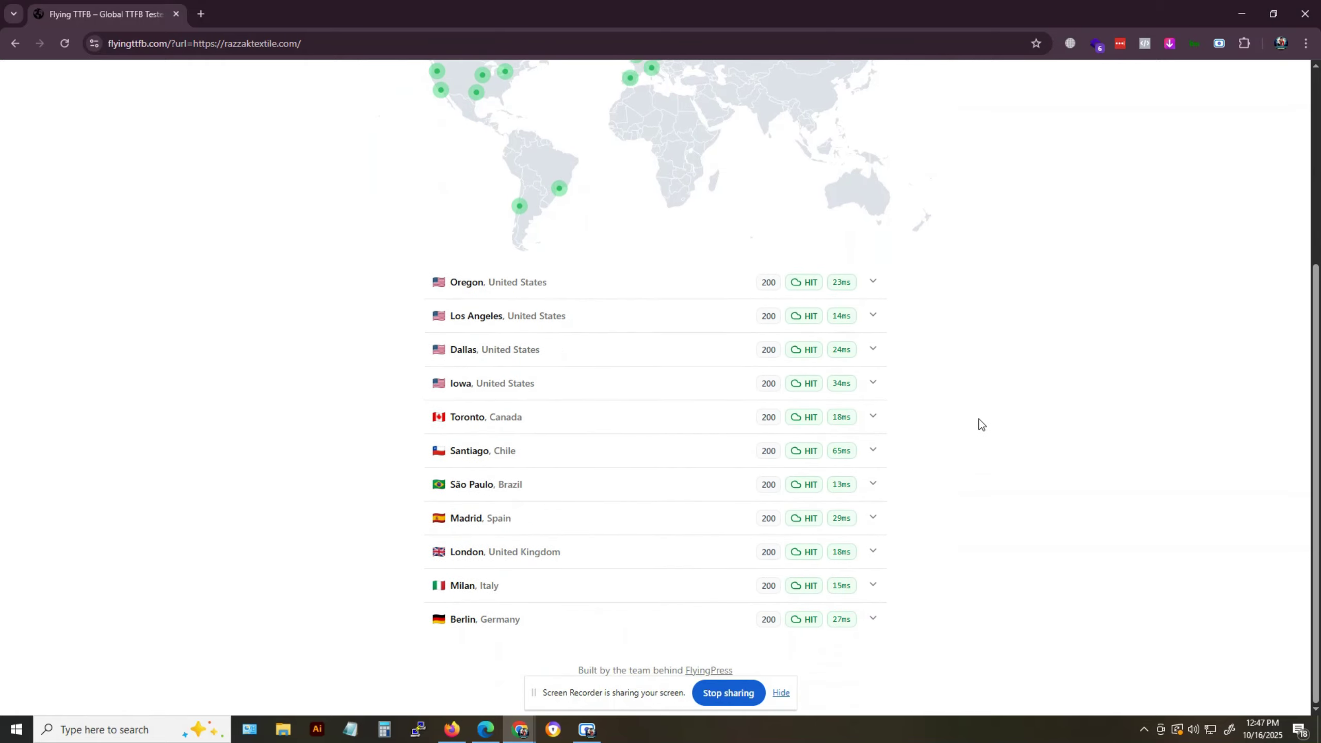
scroll(980, 424, up, 4)
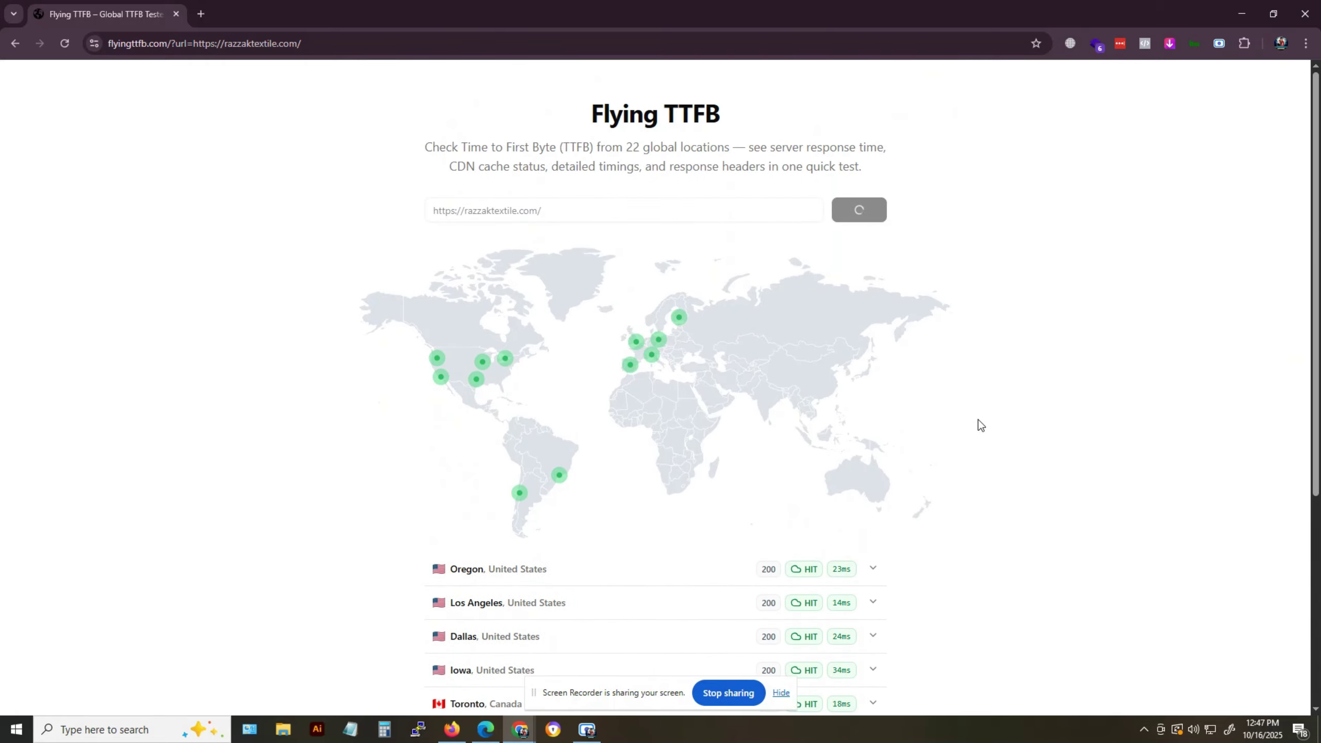
scroll(1061, 349, down, 3)
scroll(1062, 349, down, 3)
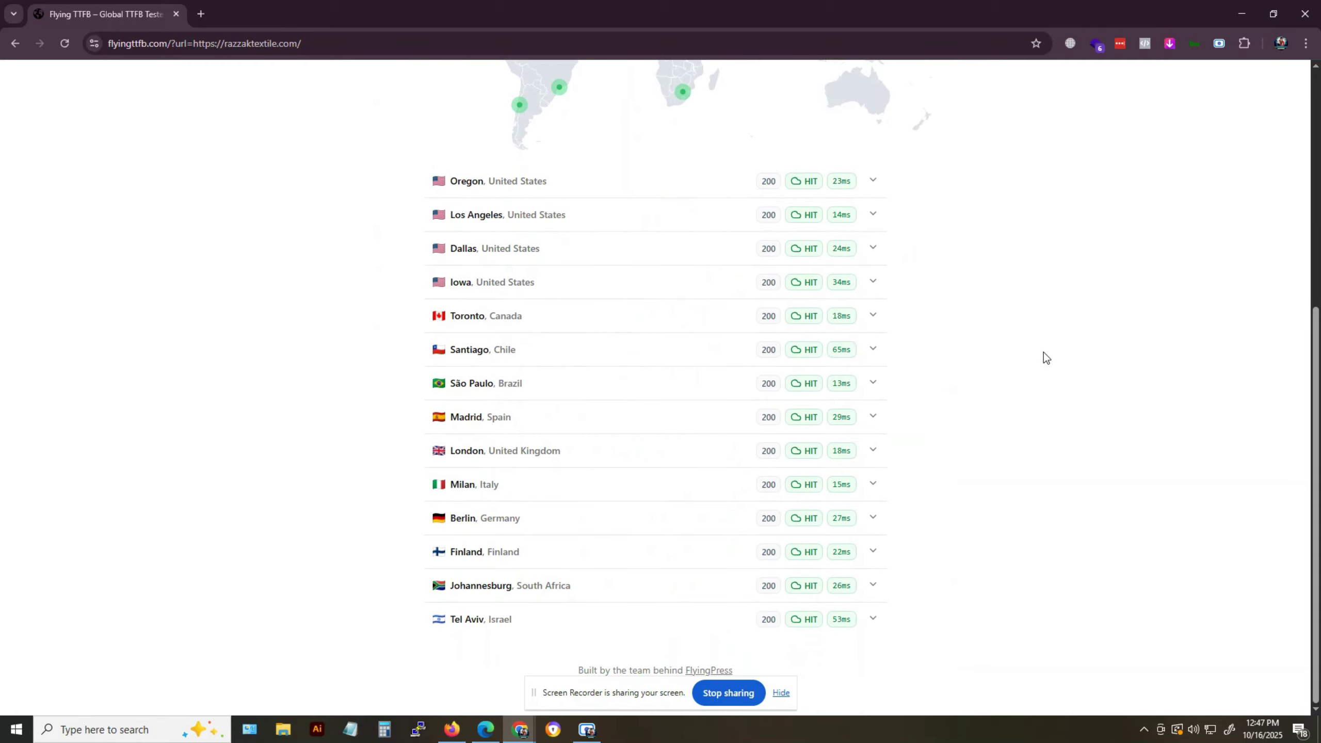
scroll(1025, 427, down, 5)
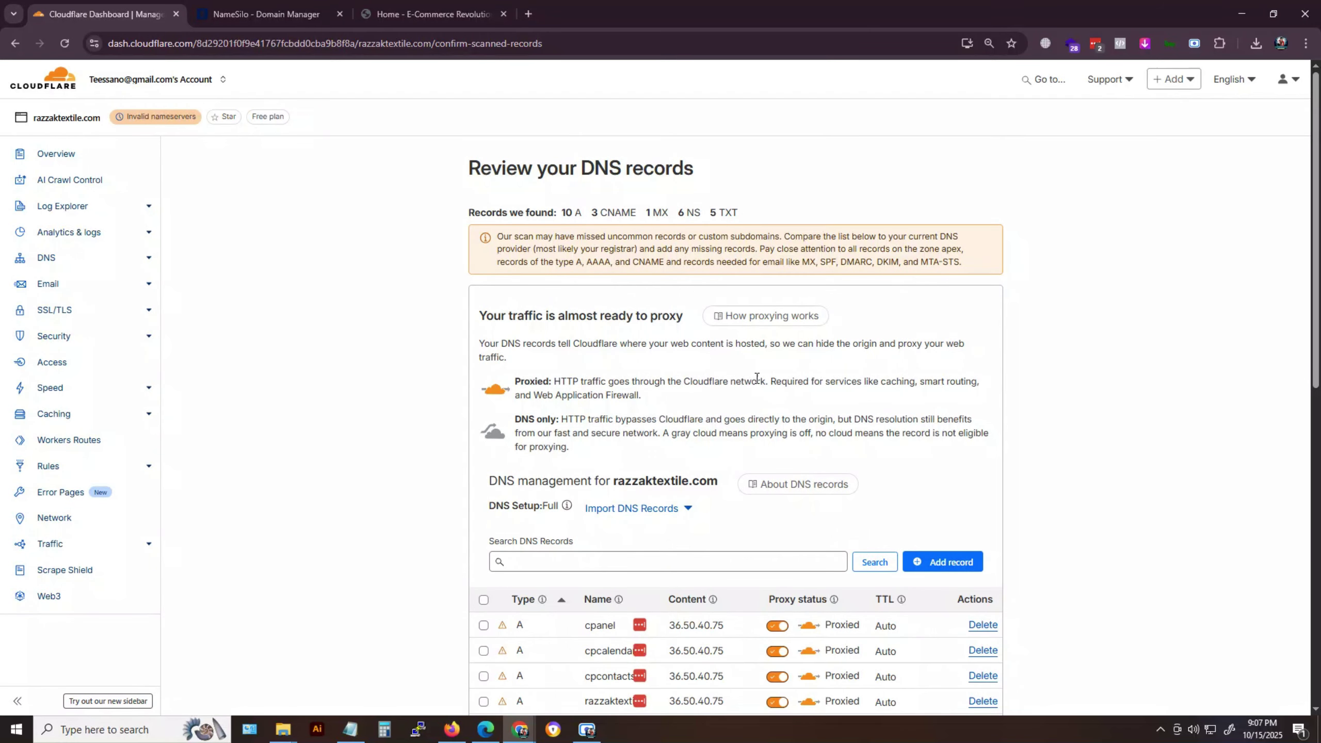
Review the scanned DNS records for razzaktextile.com in Cloudflare and continue to activation.
scroll(757, 378, down, 8)
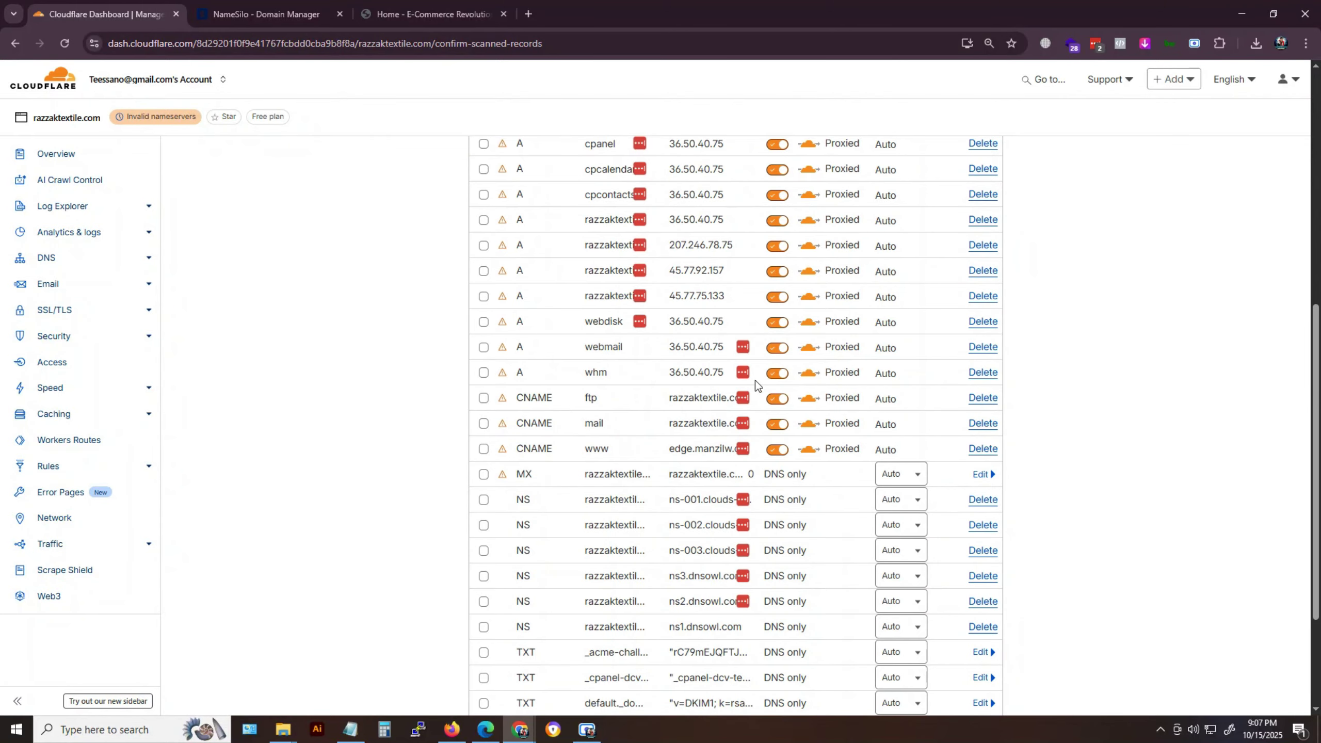
scroll(755, 380, down, 3)
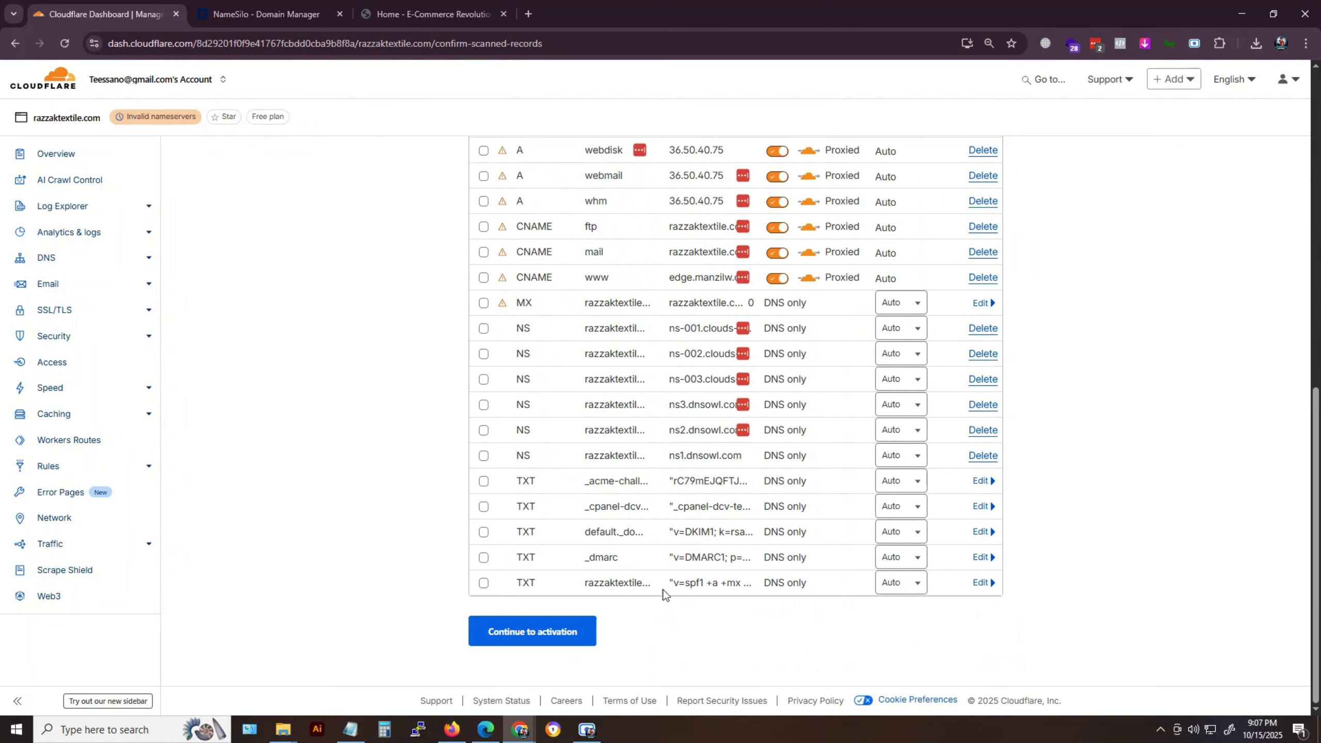
click(541, 638)
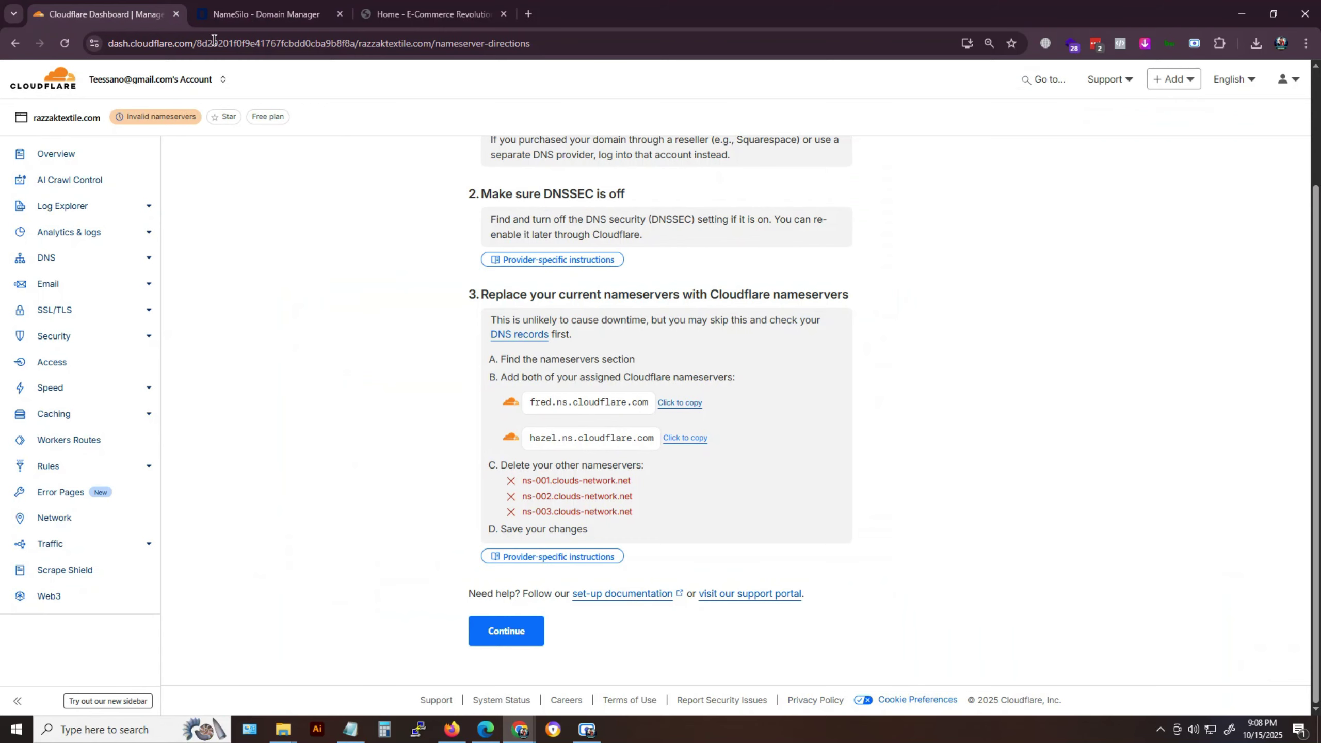
Switch to NameSilo's Domain Manager and check the nameservers currently assigned to the domain.
click(254, 13)
scroll(520, 374, down, 4)
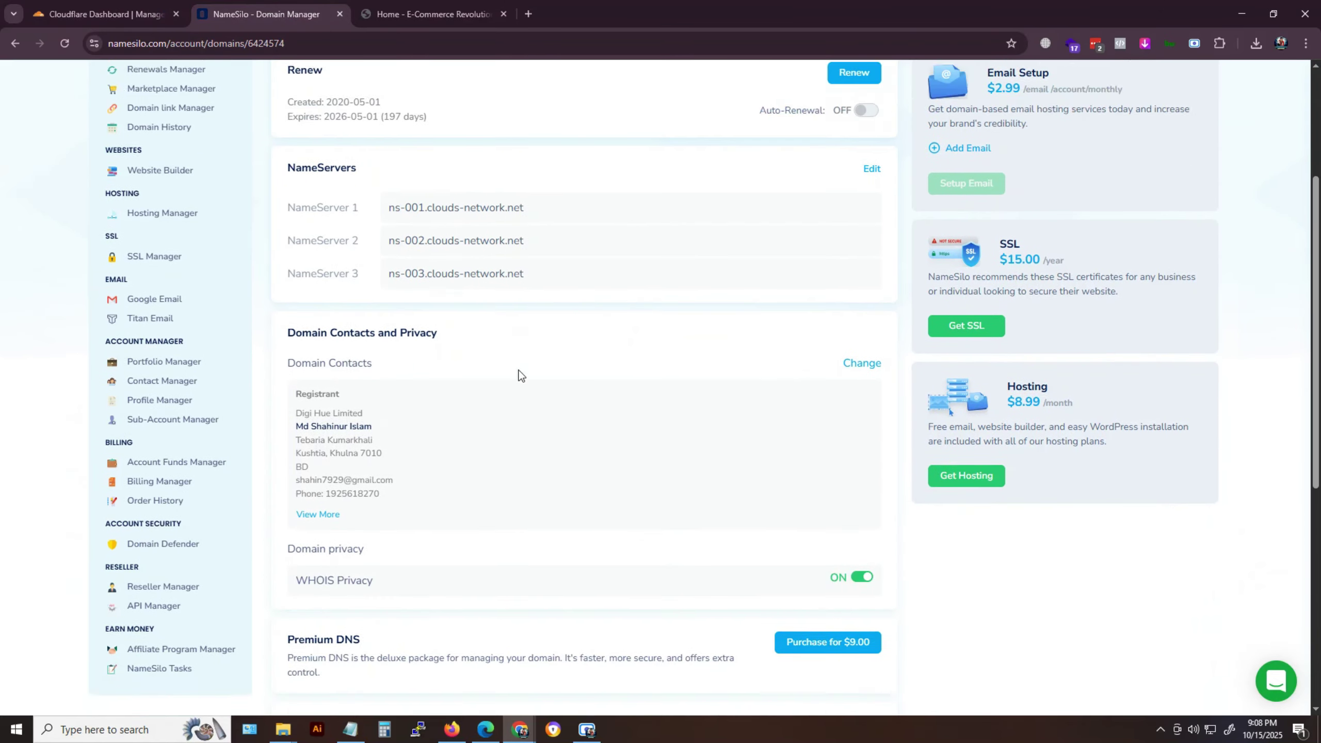
scroll(520, 374, up, 5)
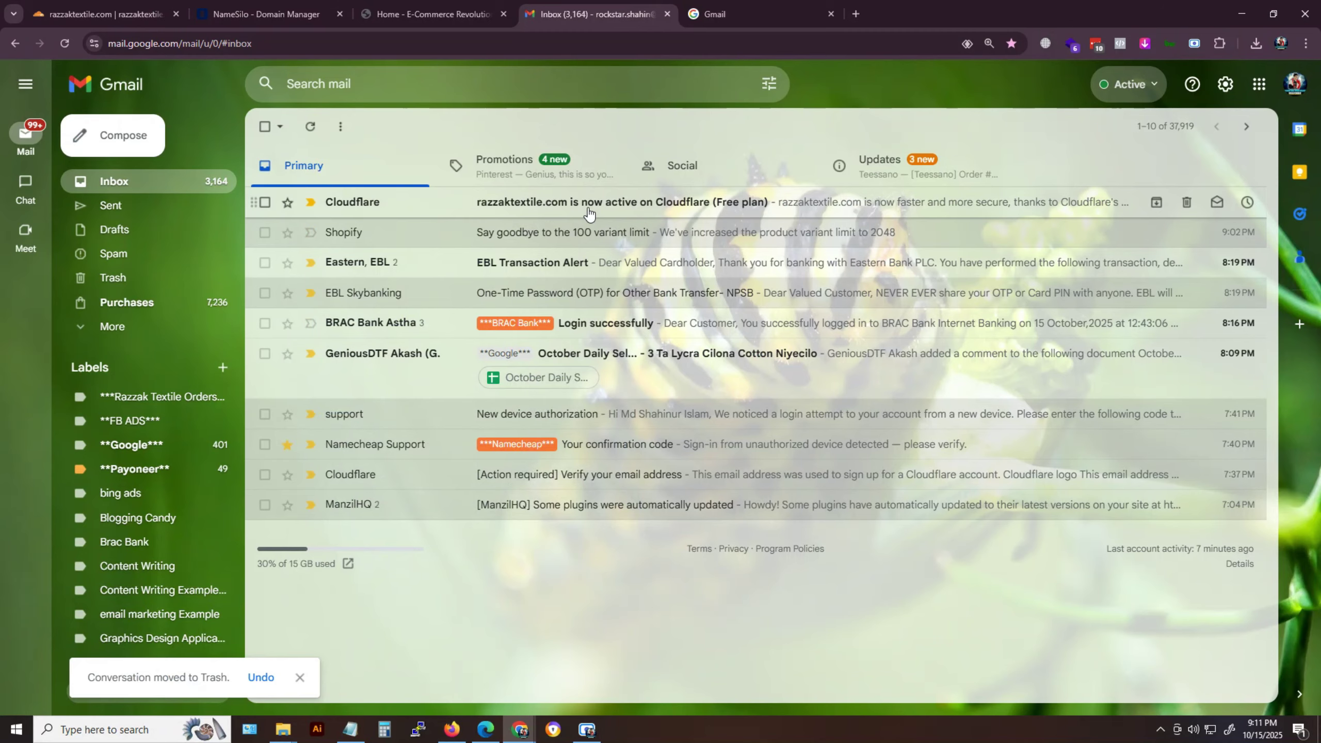
Open Cloudflare's "razzaktextile.com is now active on Cloudflare (Free plan)" email in the Gmail inbox and read it through.
click(581, 212)
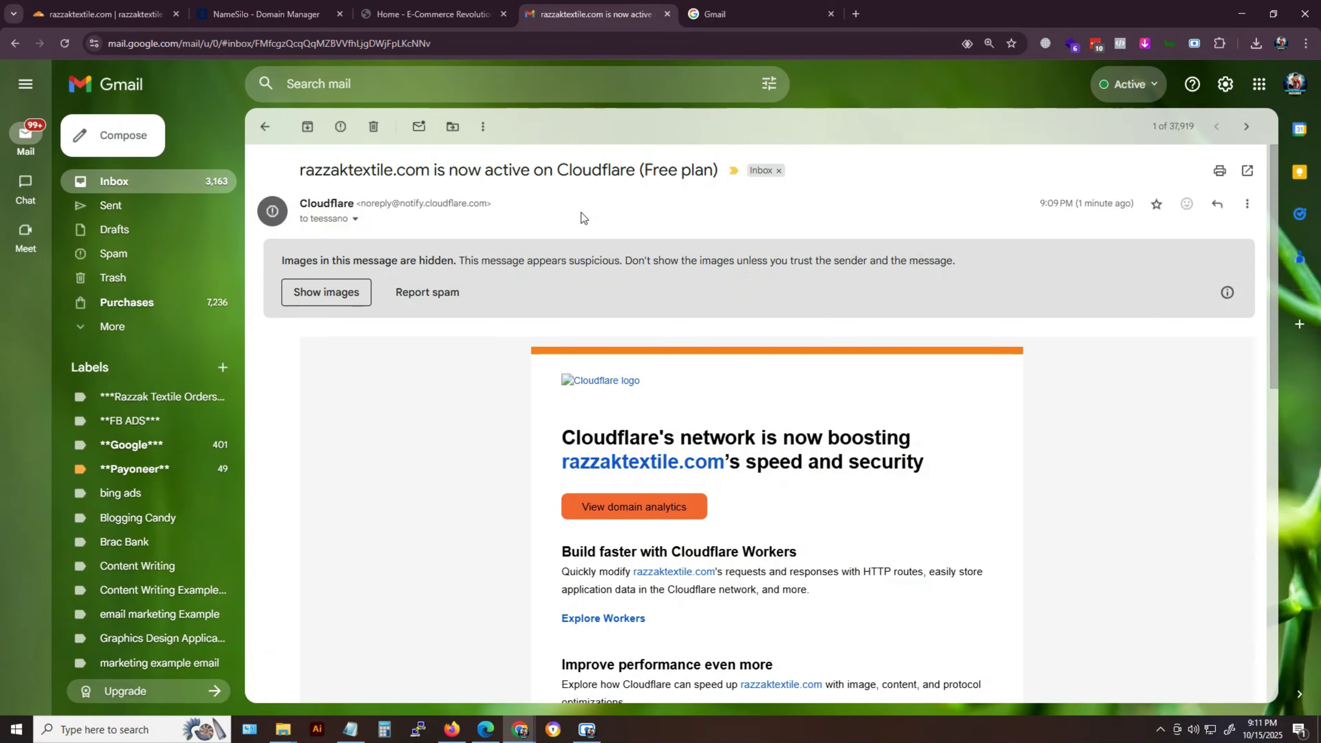
drag(300, 170, 489, 172)
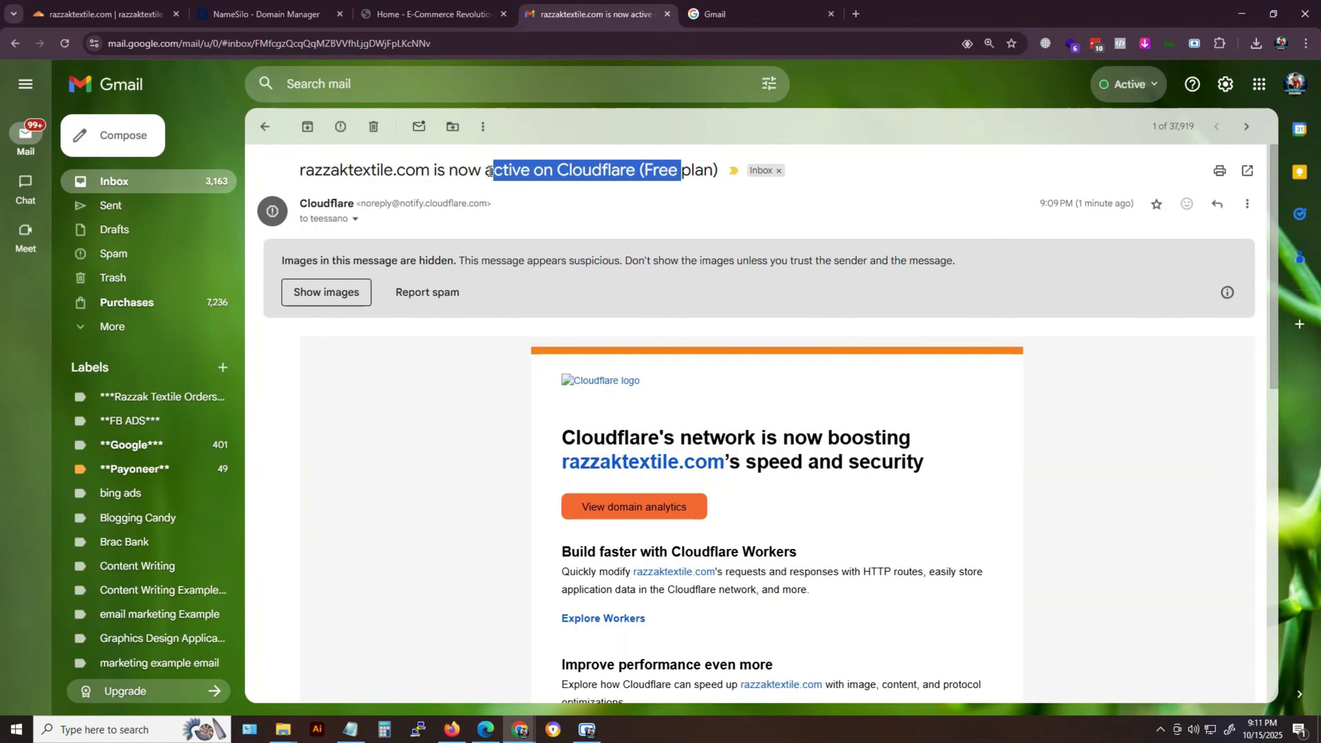
click(286, 172)
drag(304, 169, 553, 170)
click(592, 174)
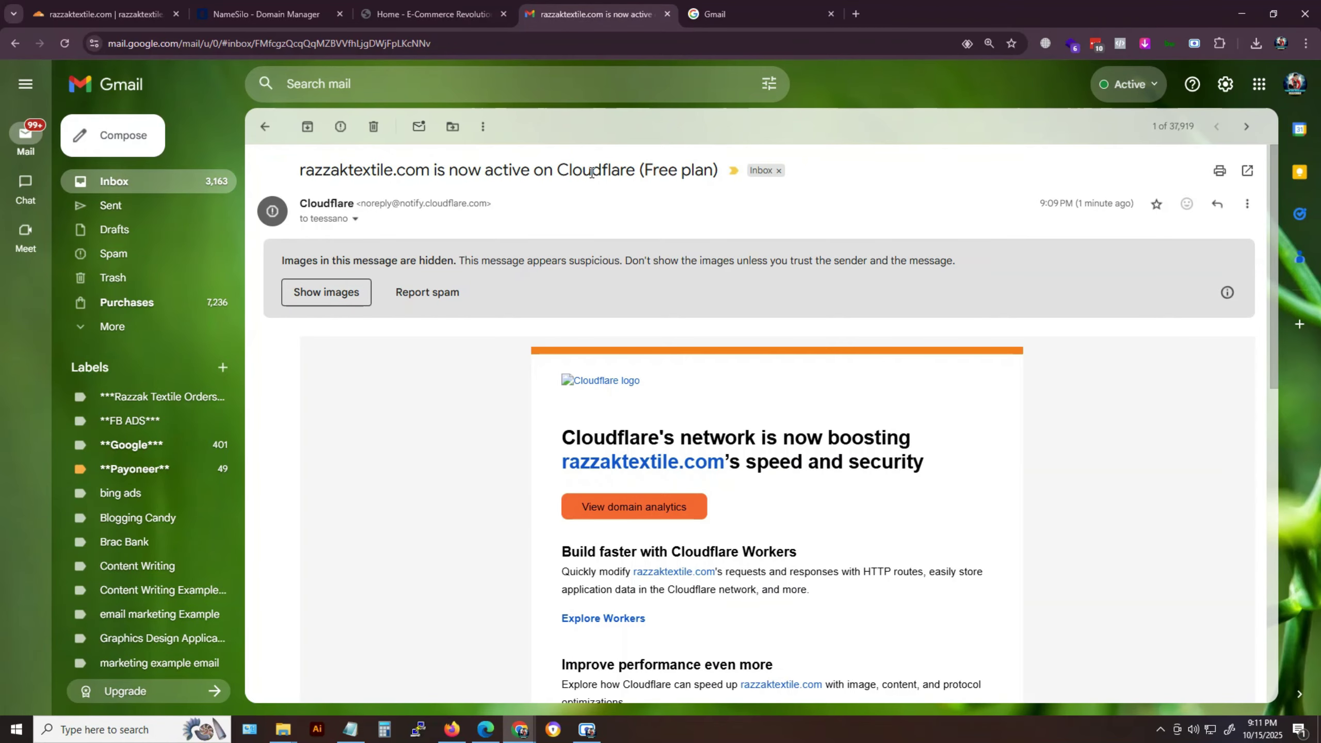
scroll(821, 522, down, 10)
scroll(823, 529, up, 9)
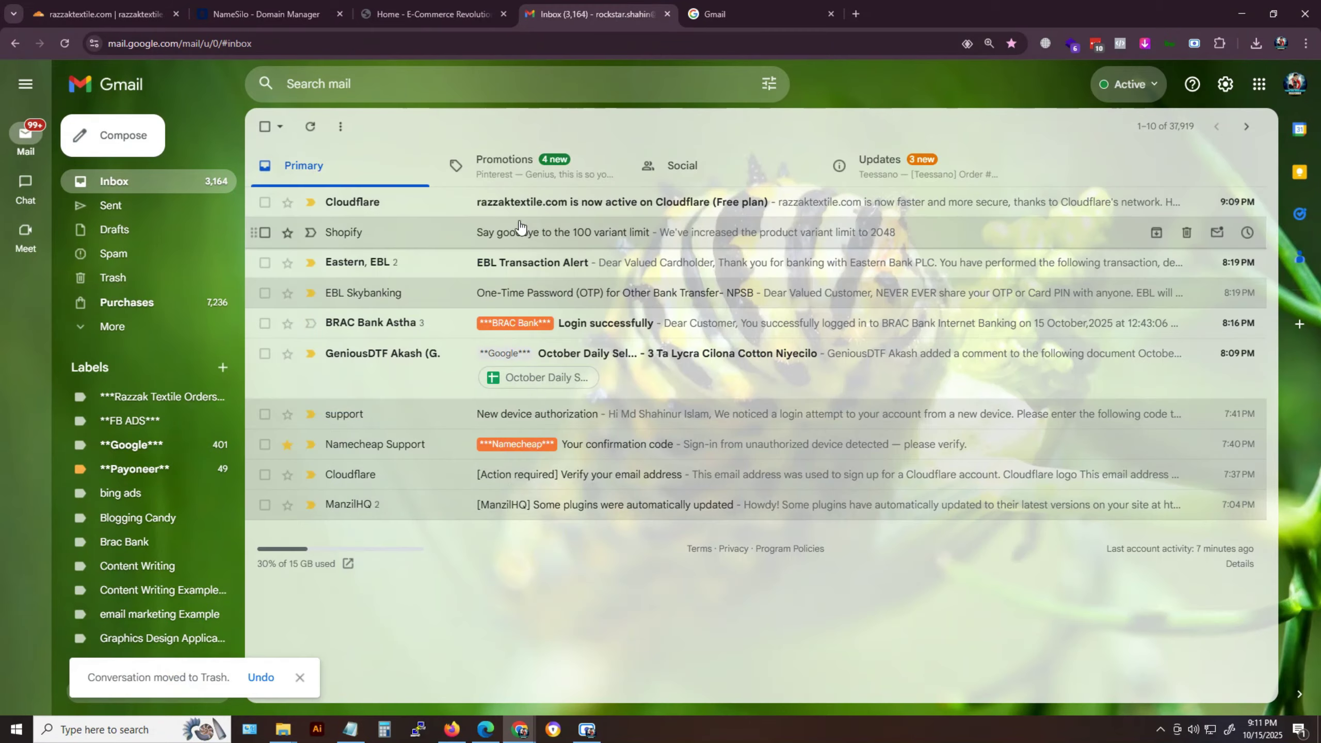
Reopen the Cloudflare activation email and check its subject line and the nameserver details in the body.
click(588, 210)
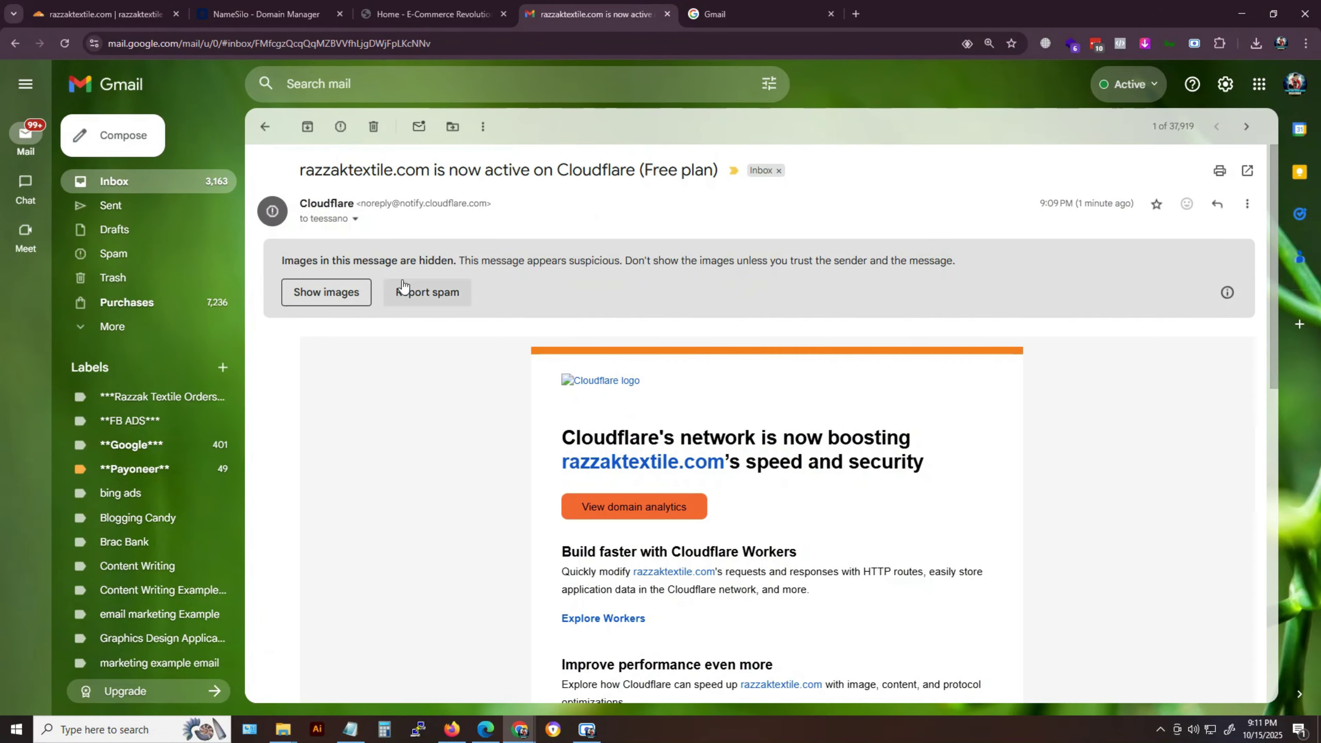
drag(300, 170, 629, 169)
click(683, 173)
click(292, 170)
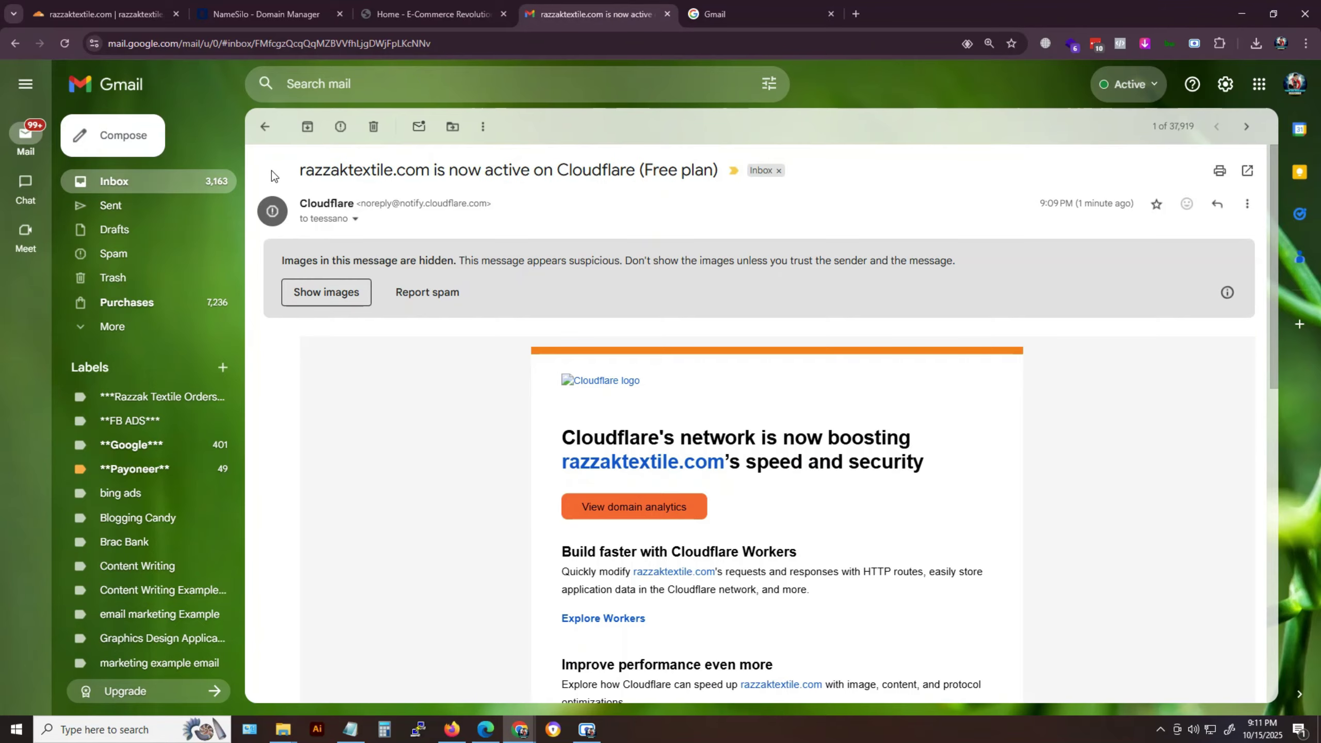
drag(304, 164, 592, 173)
click(635, 223)
scroll(821, 522, down, 11)
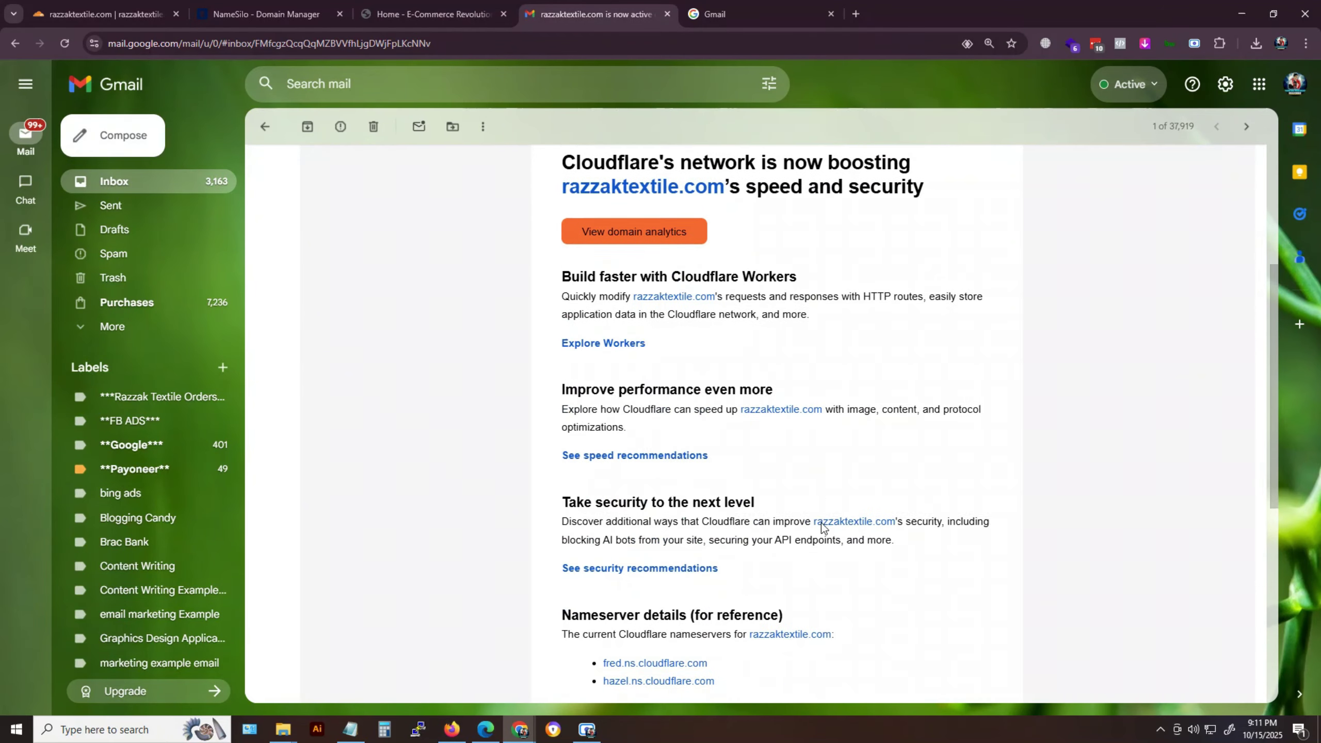
scroll(819, 531, up, 12)
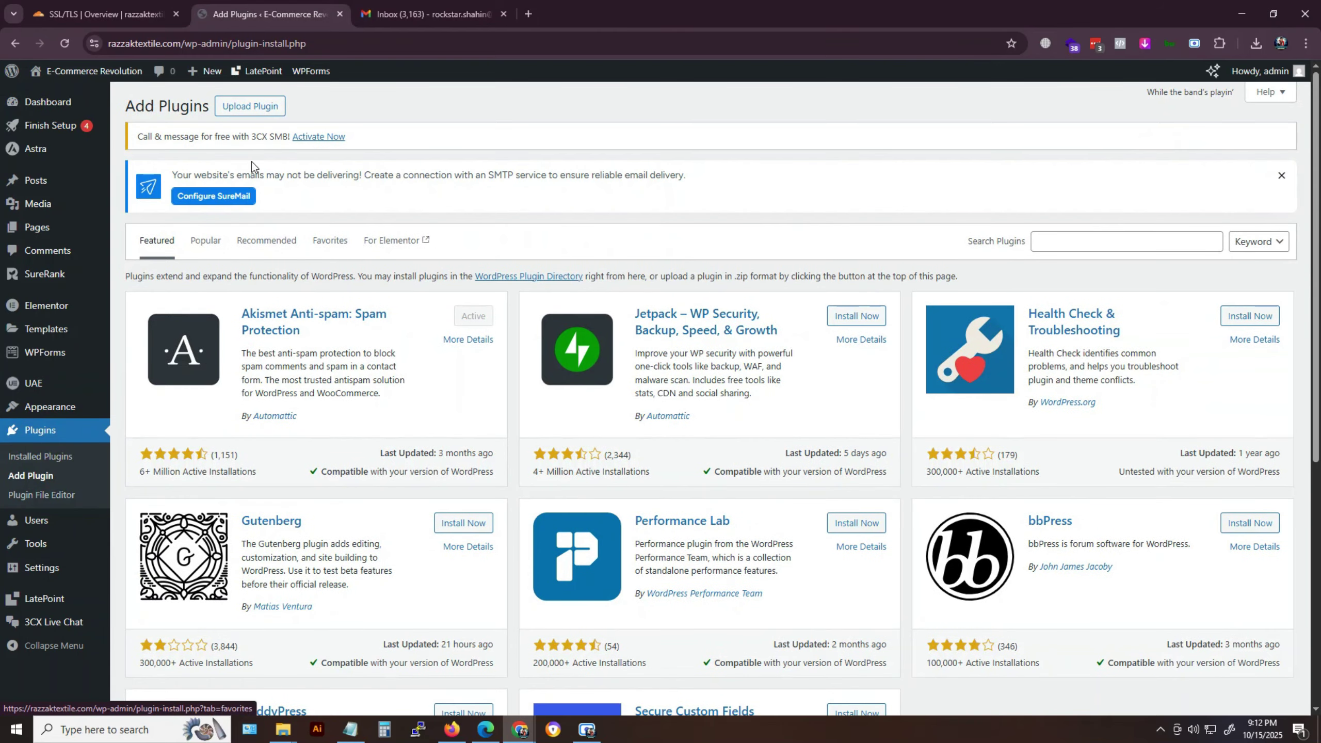
Upload the flying-press (1).zip plugin archive from the Downloads folder and install it in WordPress.
click(252, 107)
click(626, 334)
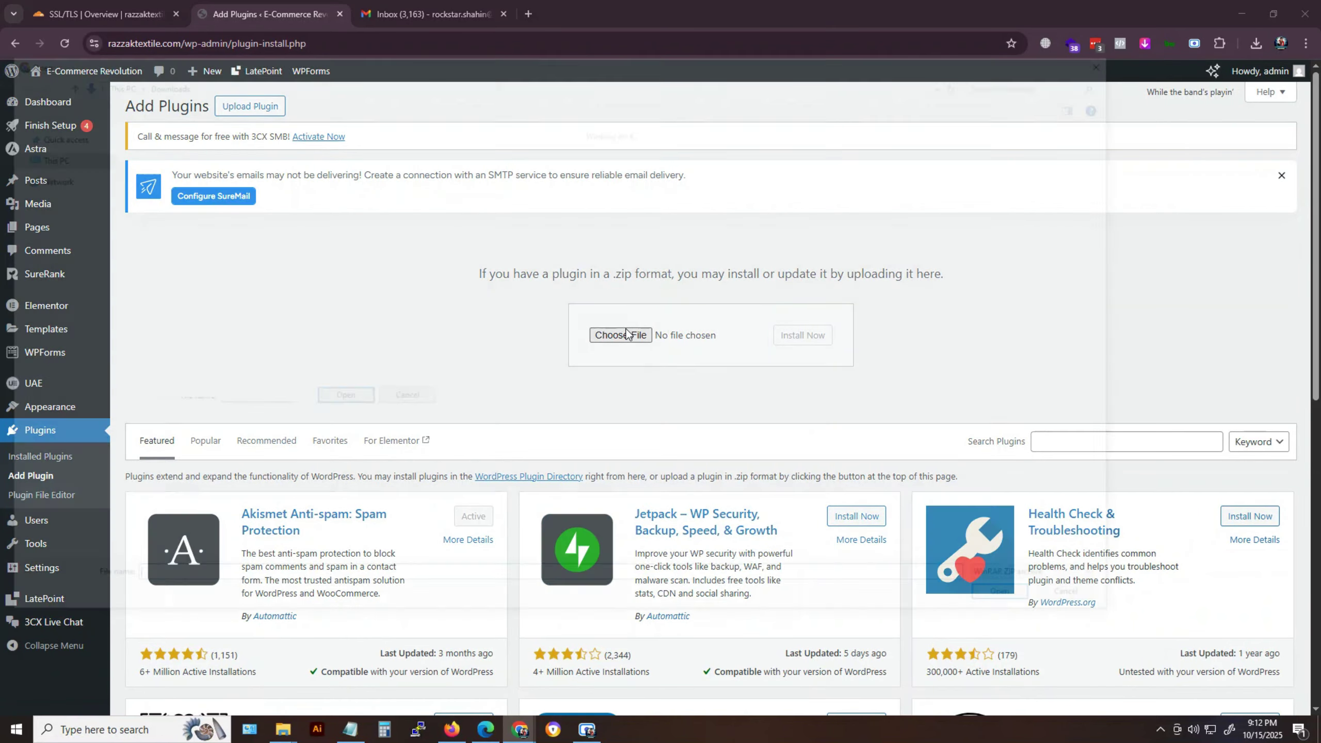
click(1001, 88)
text(fly)
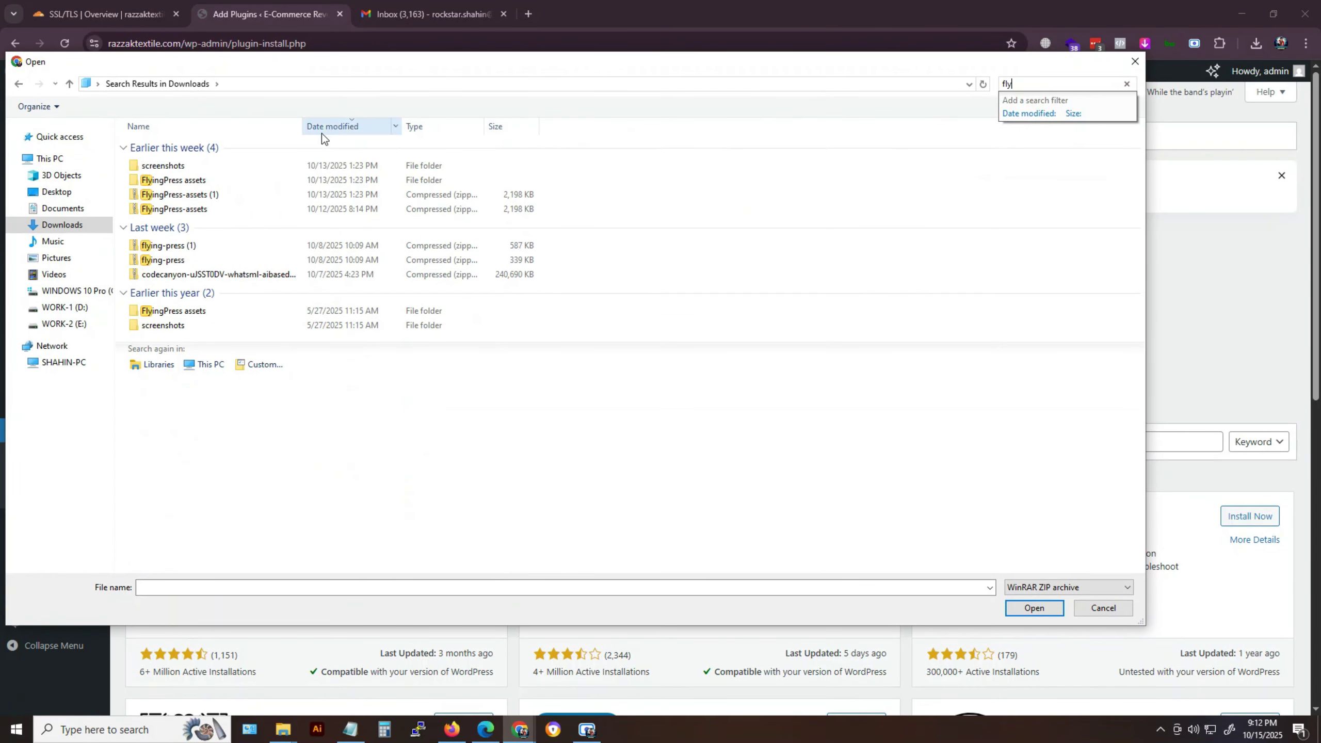
click(191, 246)
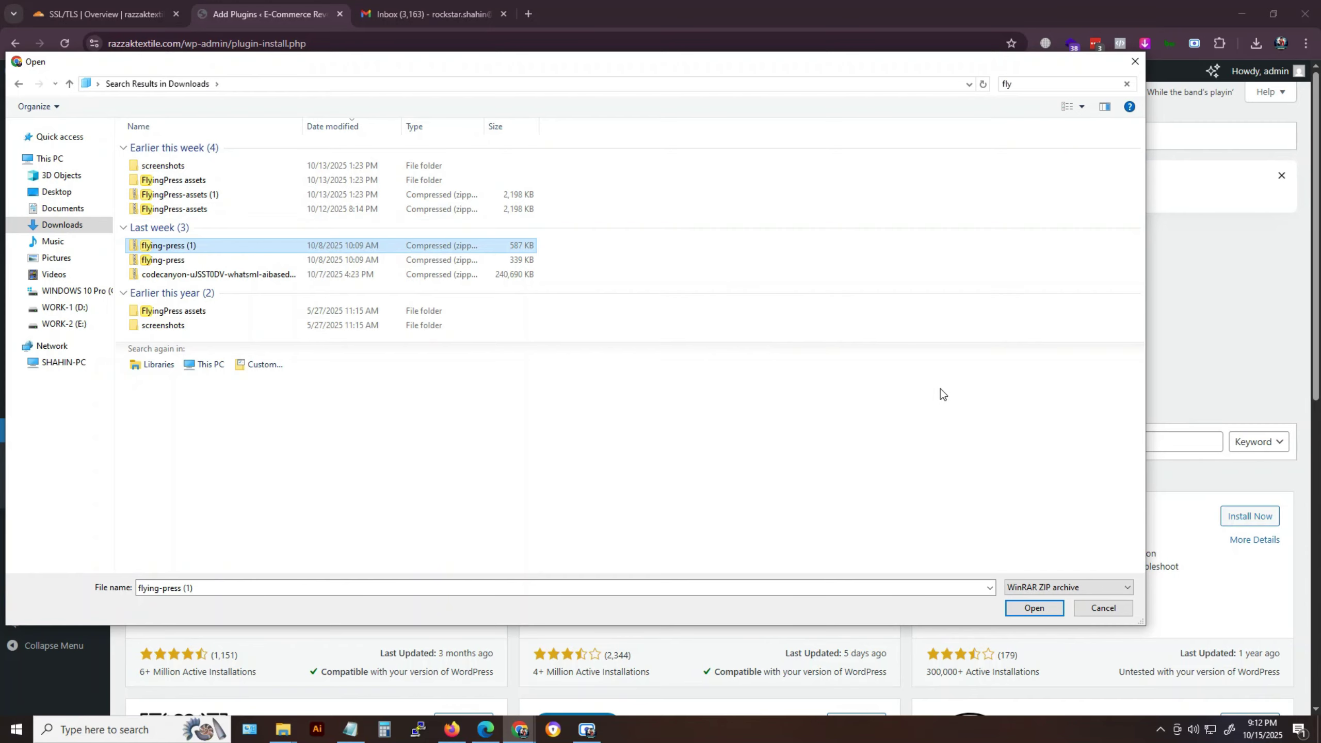
click(1038, 609)
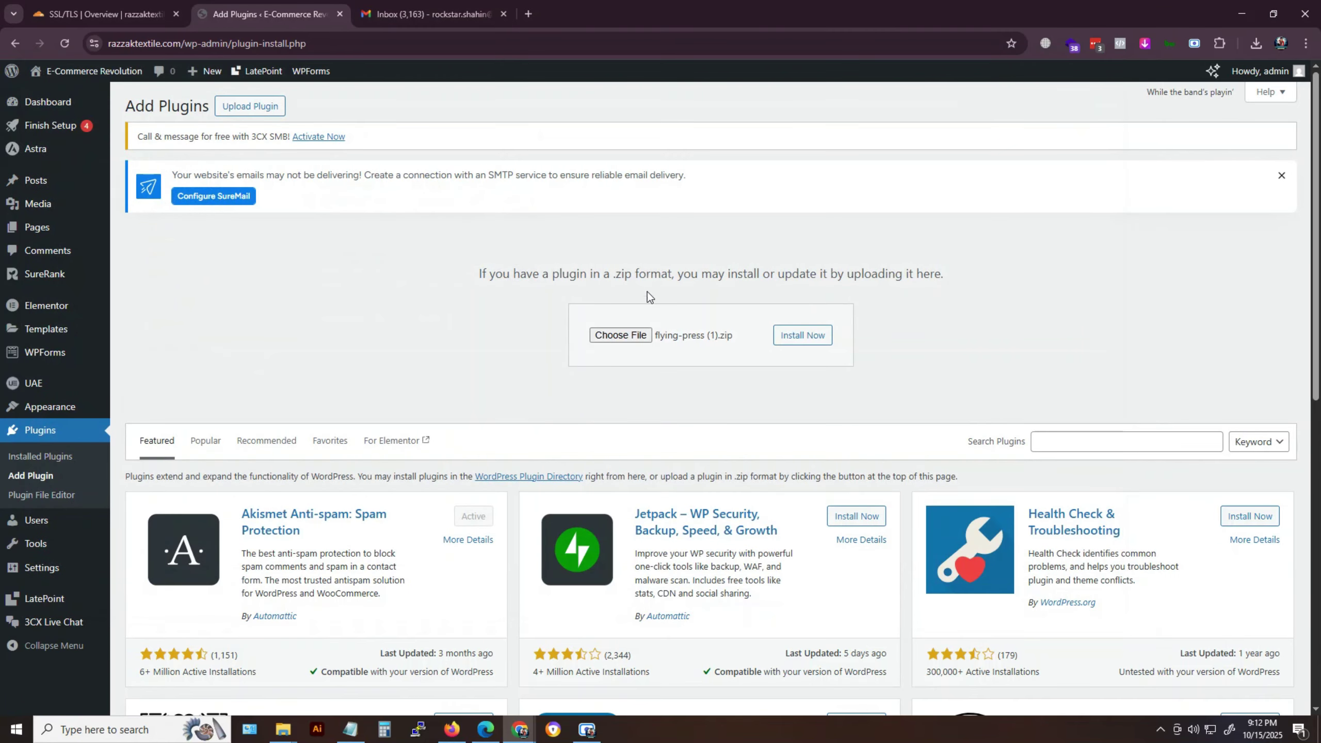
click(821, 338)
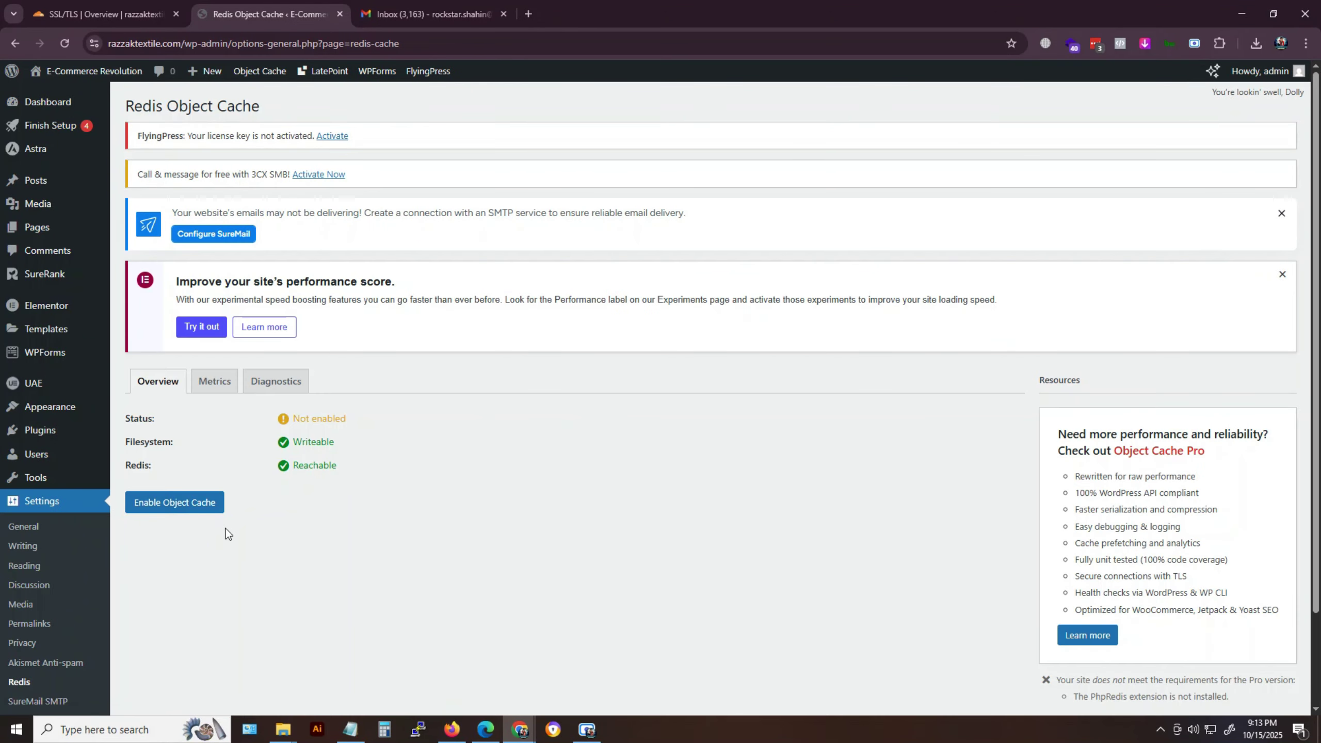
Enable the object cache on the Redis Object Cache settings page.
click(170, 503)
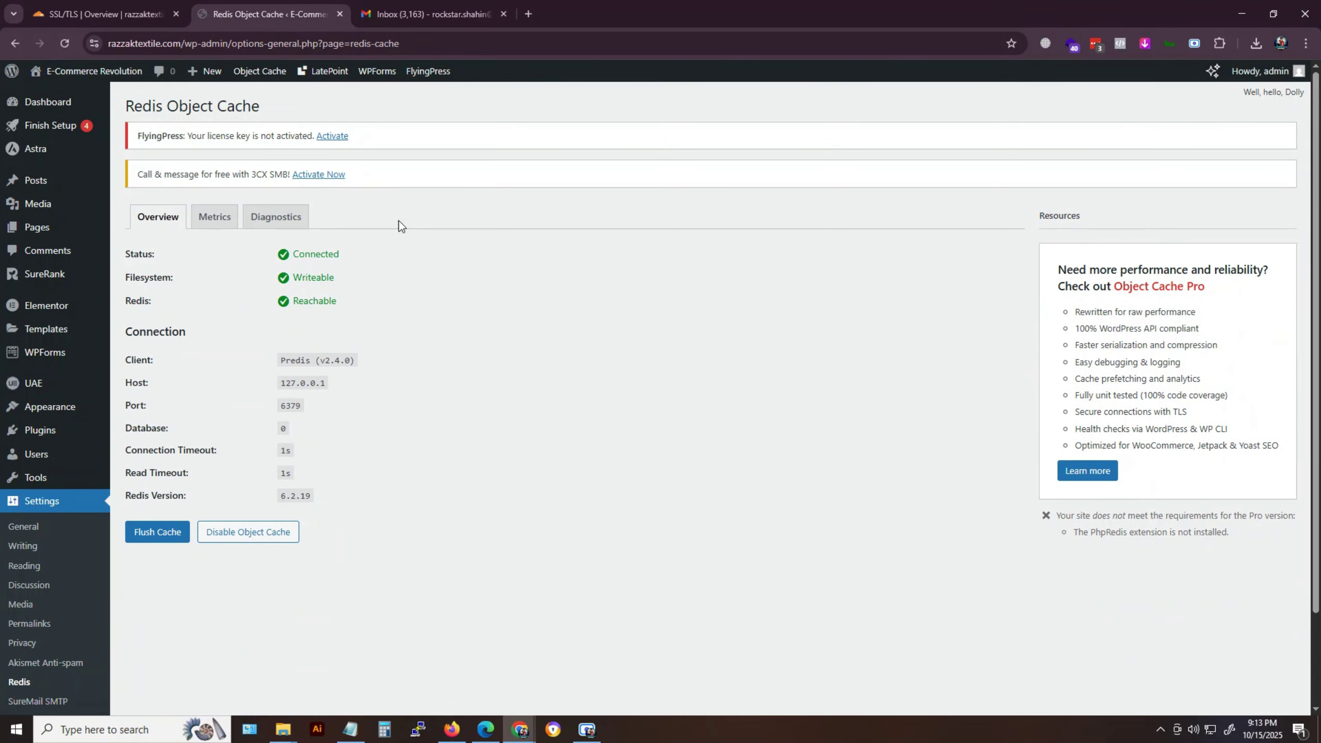
Fill in the FlyingPress license key with the first saved entry and activate the license.
drag(381, 260, 801, 281)
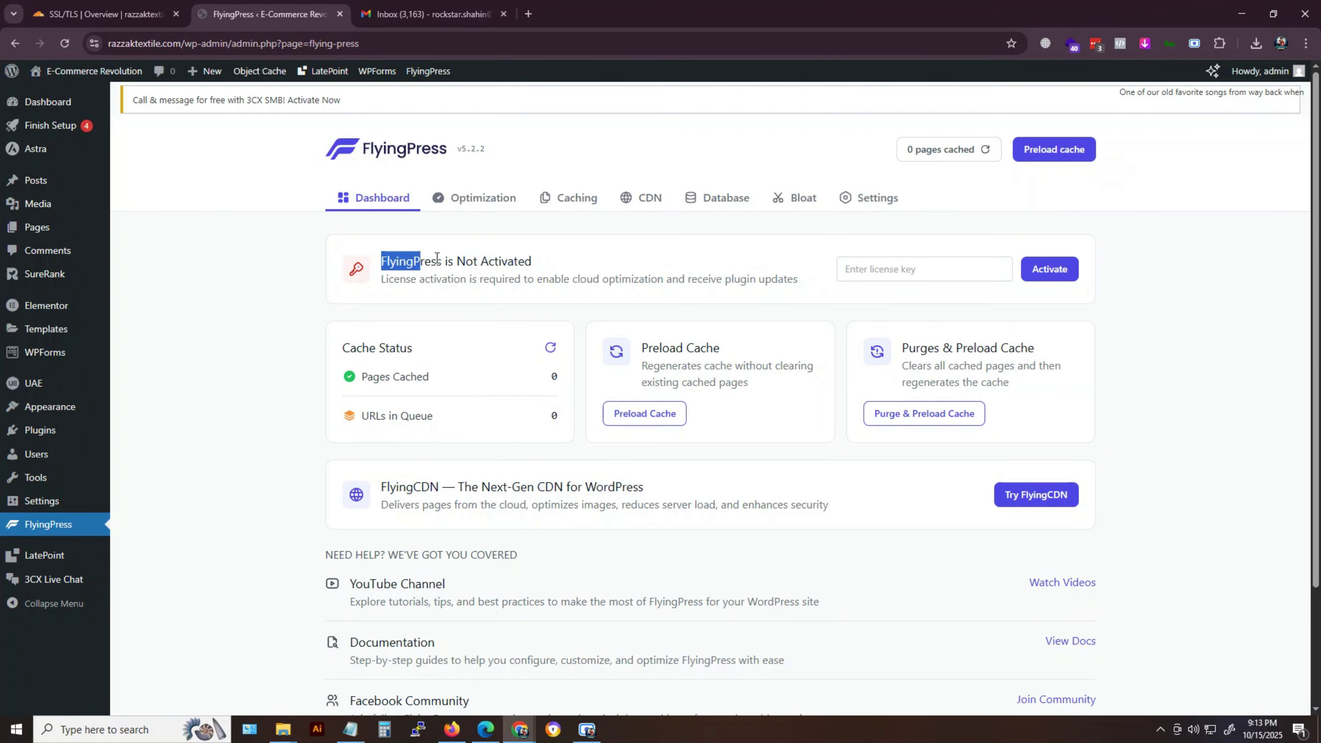
click(888, 273)
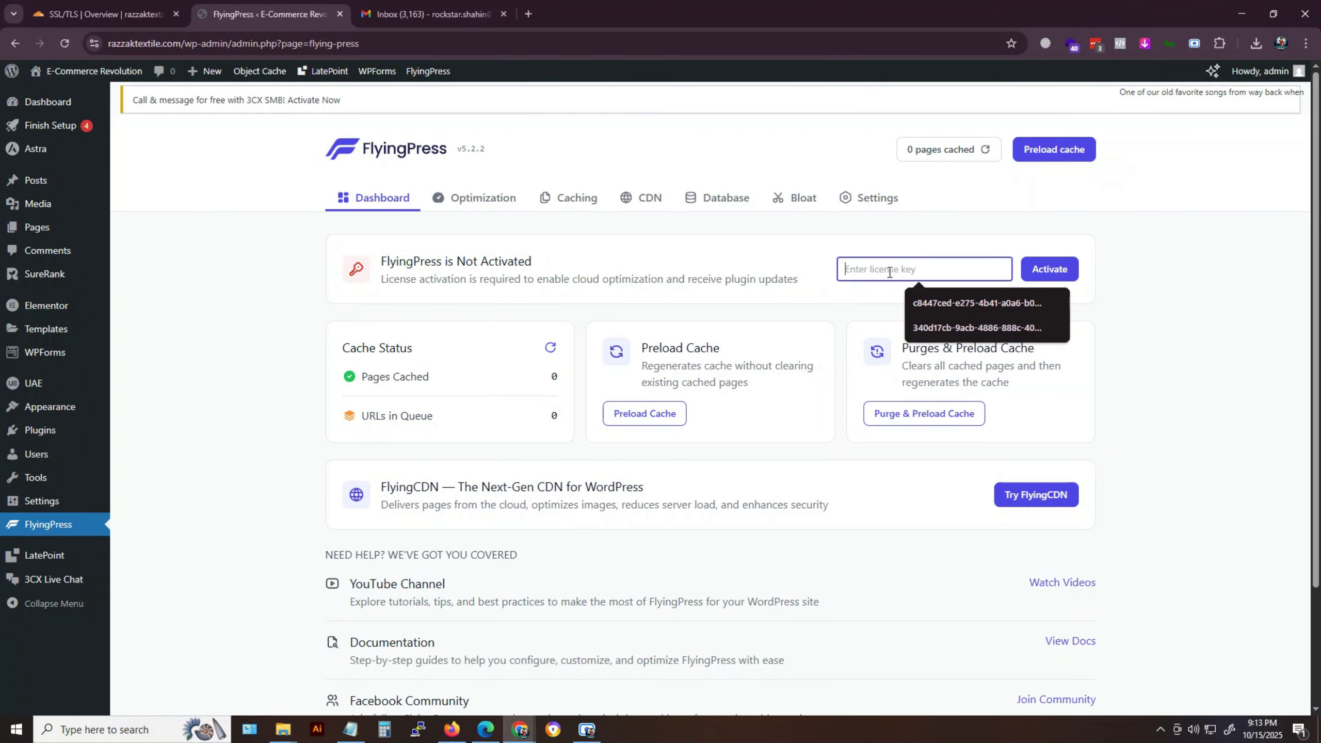
click(694, 282)
click(915, 268)
click(939, 302)
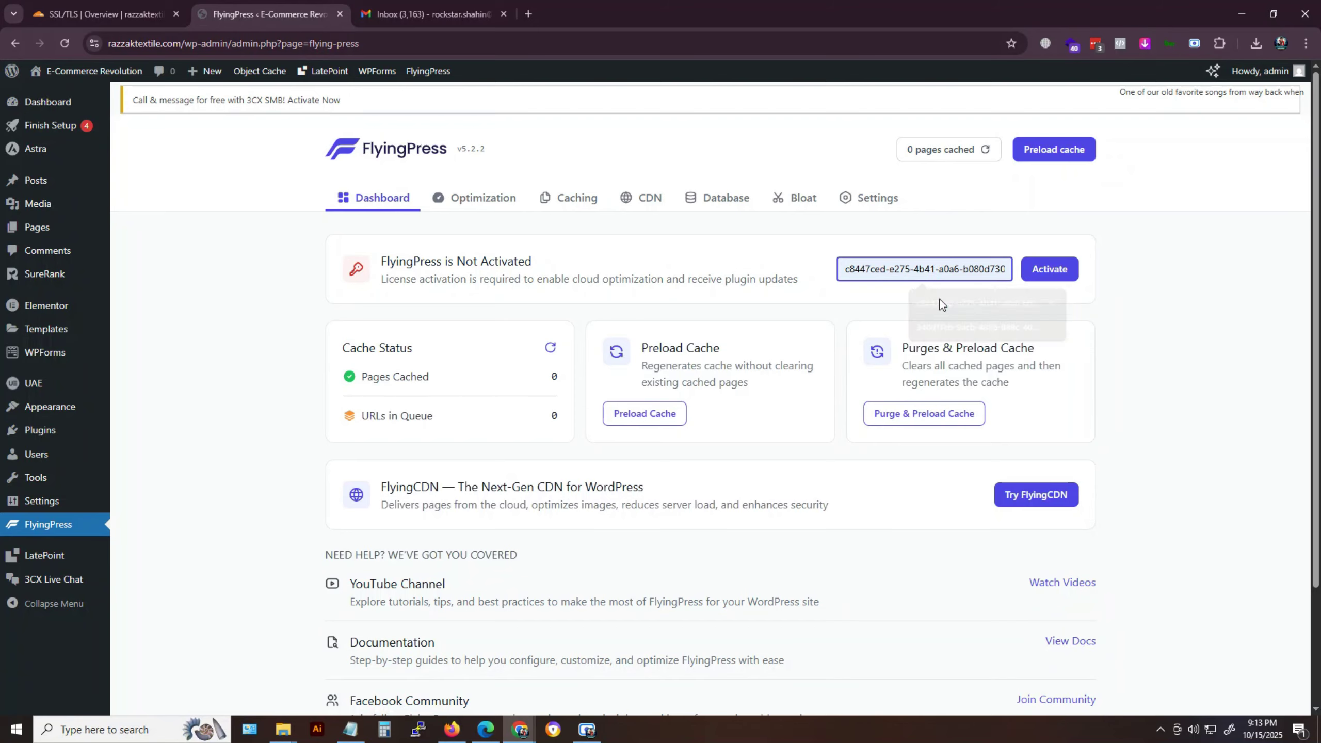
click(1206, 277)
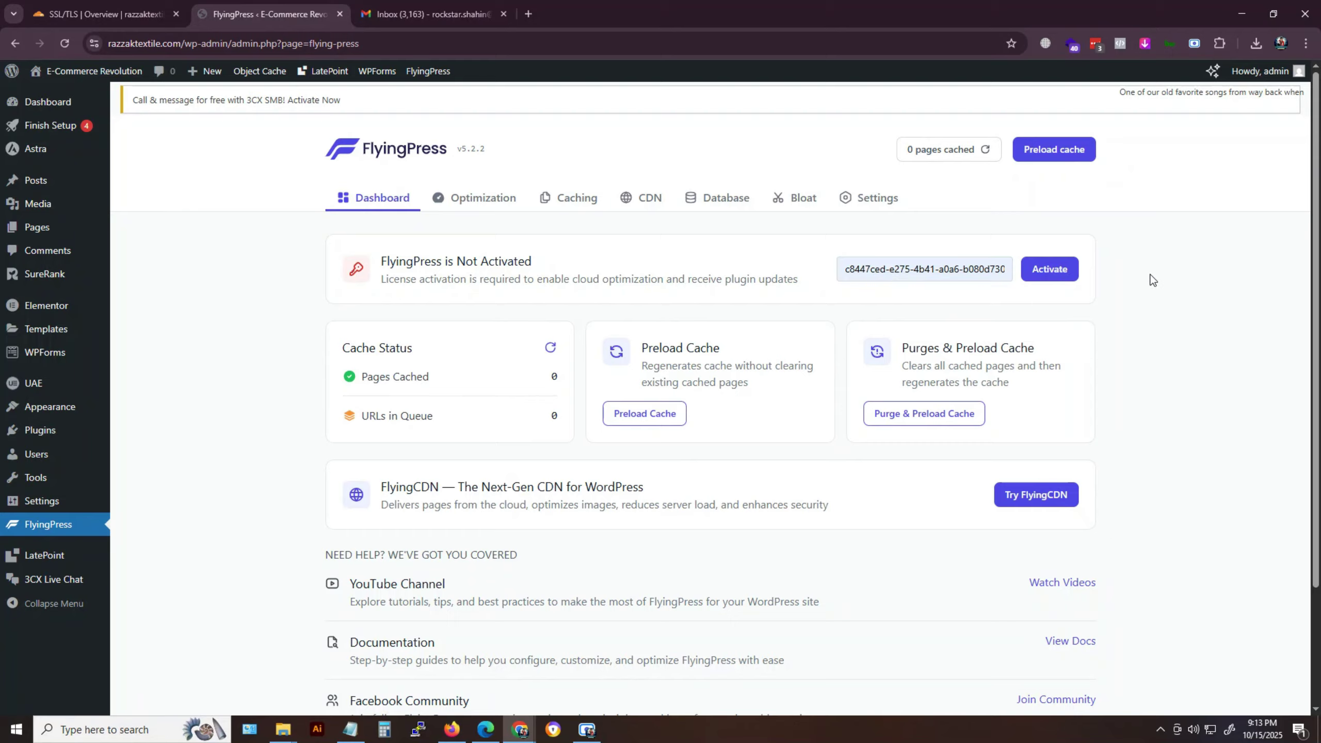
click(870, 267)
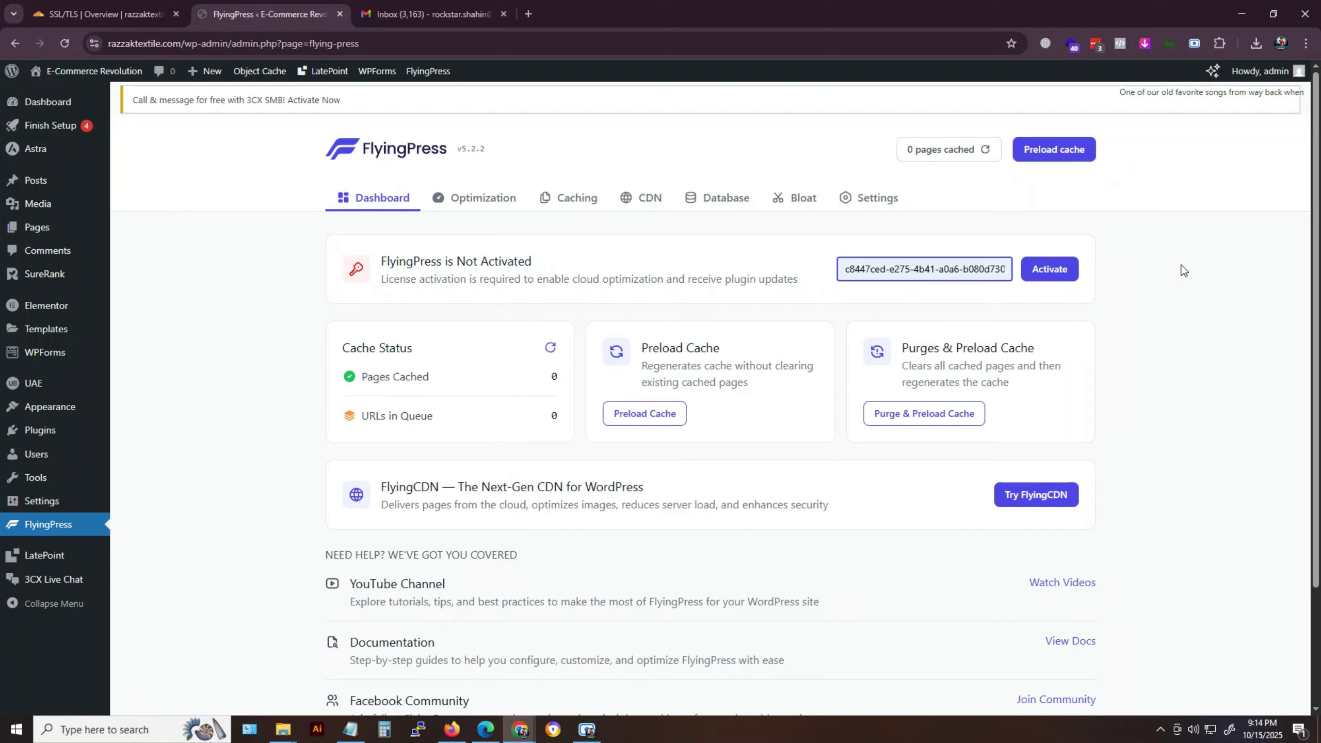
click(1050, 269)
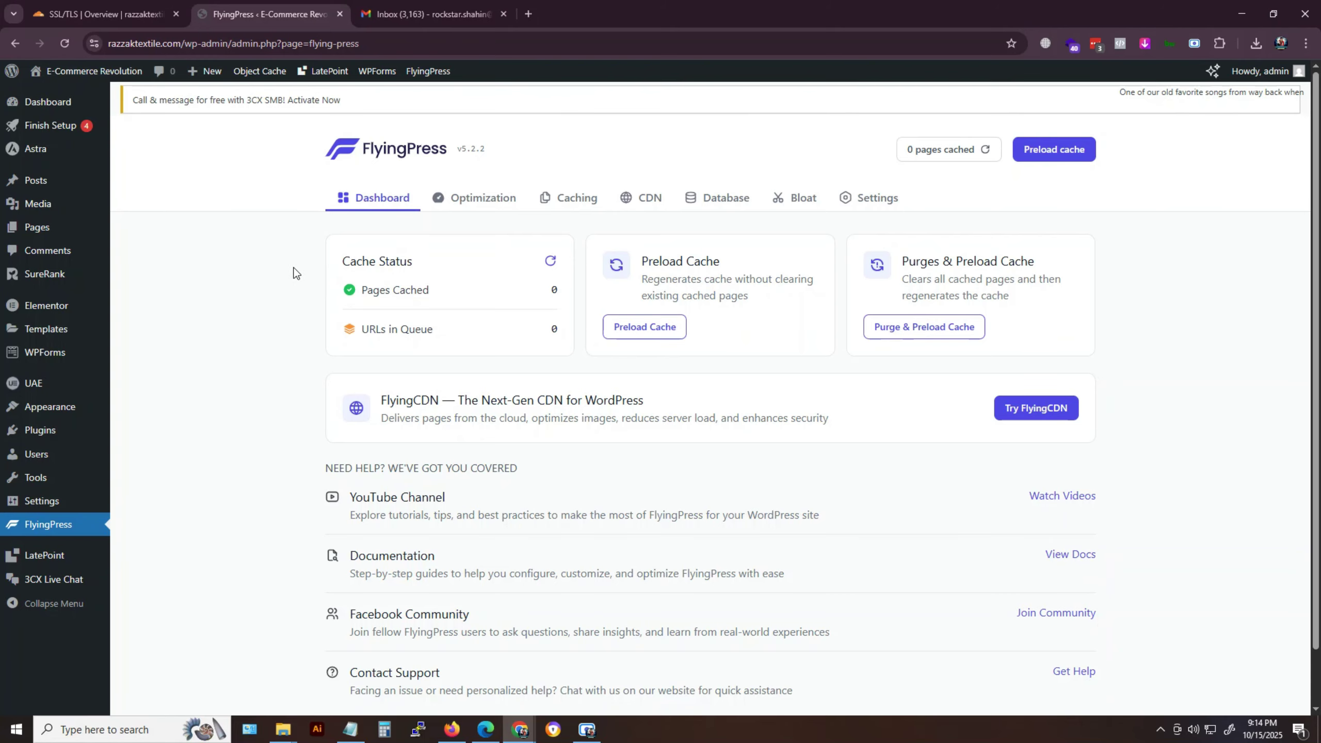
Try enabling Load Third-party Scripts on Interaction, Delay Specific Scripts on Interaction, and Separate Mobile Cache & Optimizations in FlyingPress.
click(494, 204)
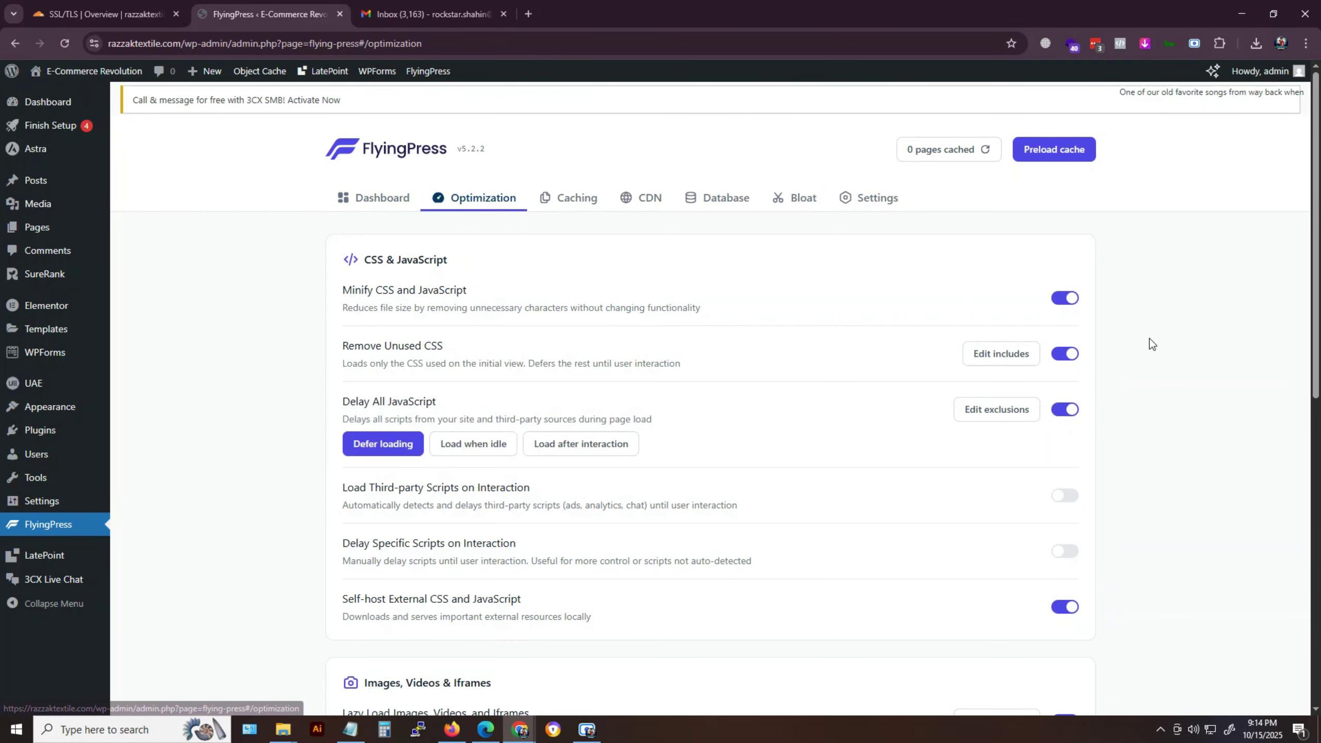
click(1066, 496)
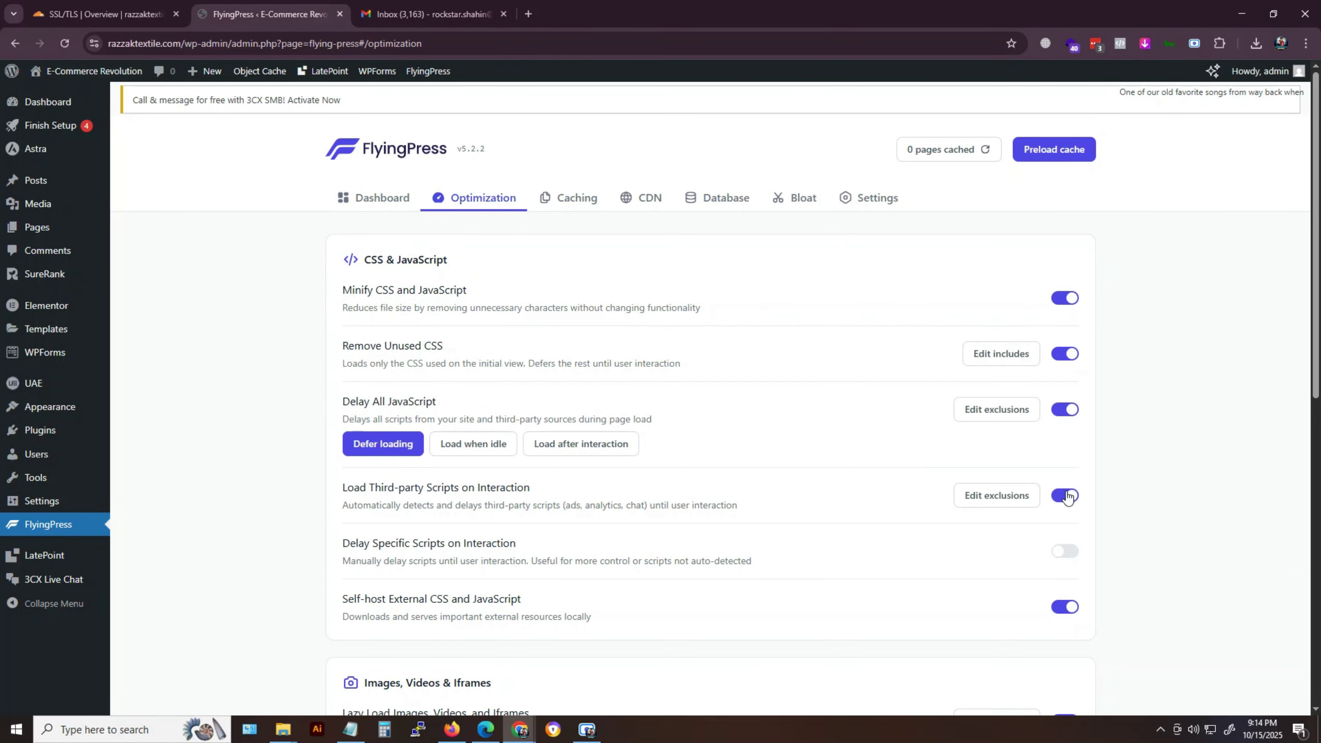
click(1066, 551)
scroll(1012, 549, down, 8)
scroll(1012, 549, up, 7)
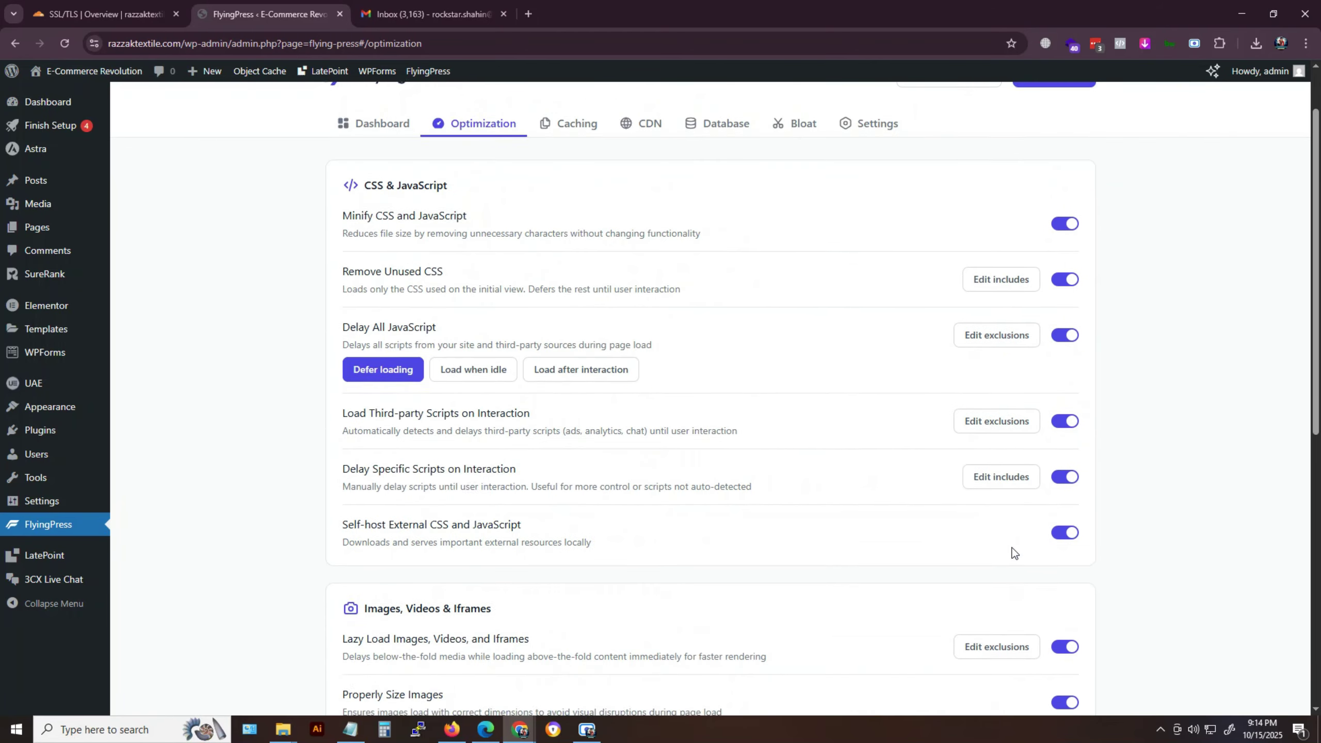
scroll(1012, 552, up, 1)
click(563, 199)
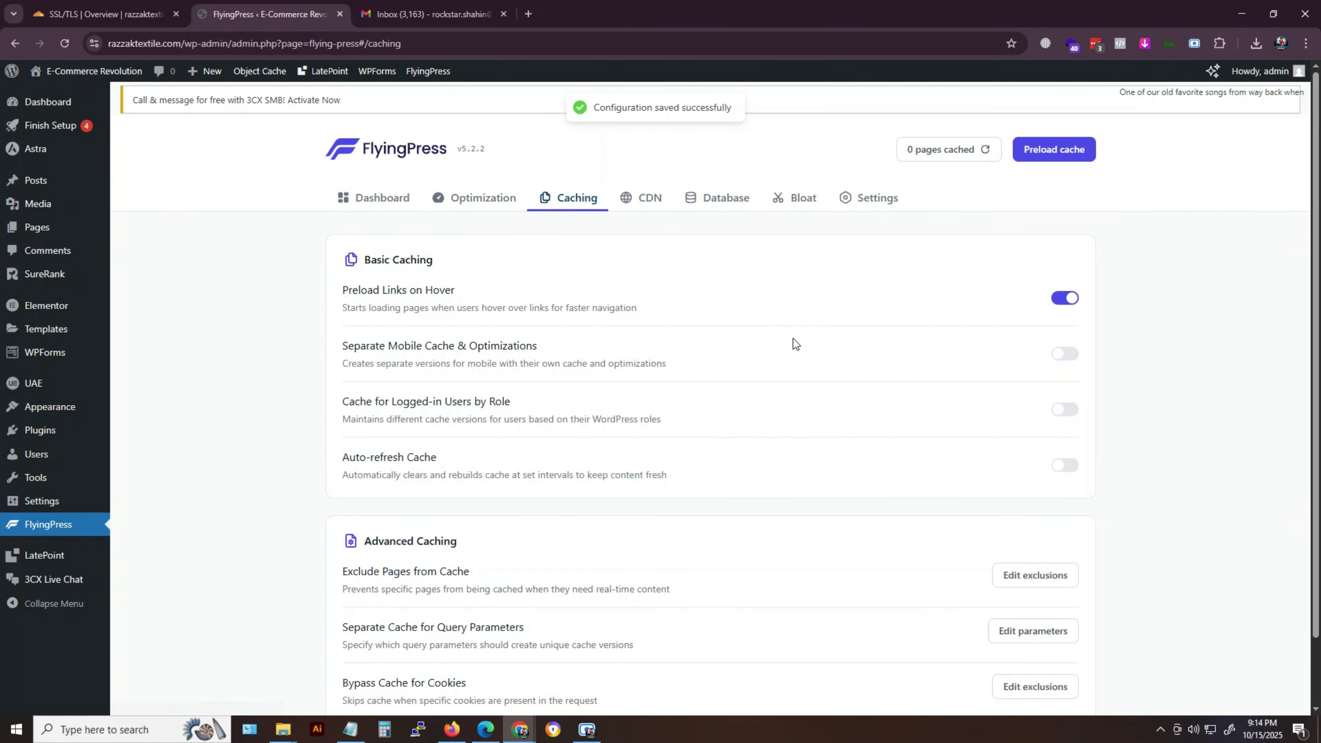
click(1075, 356)
Return to the optimization settings, try switching on third-party and specific script delays on interaction, and review the remaining options.
click(488, 201)
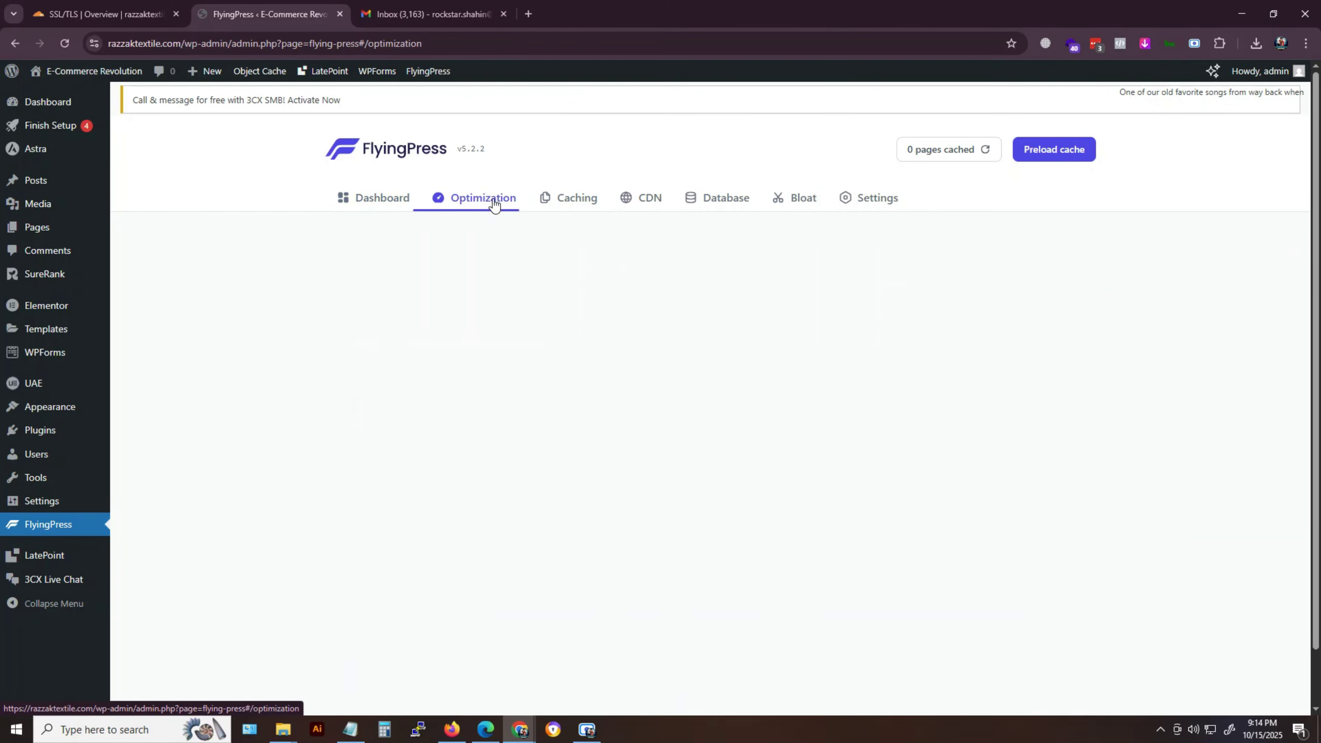
click(1066, 497)
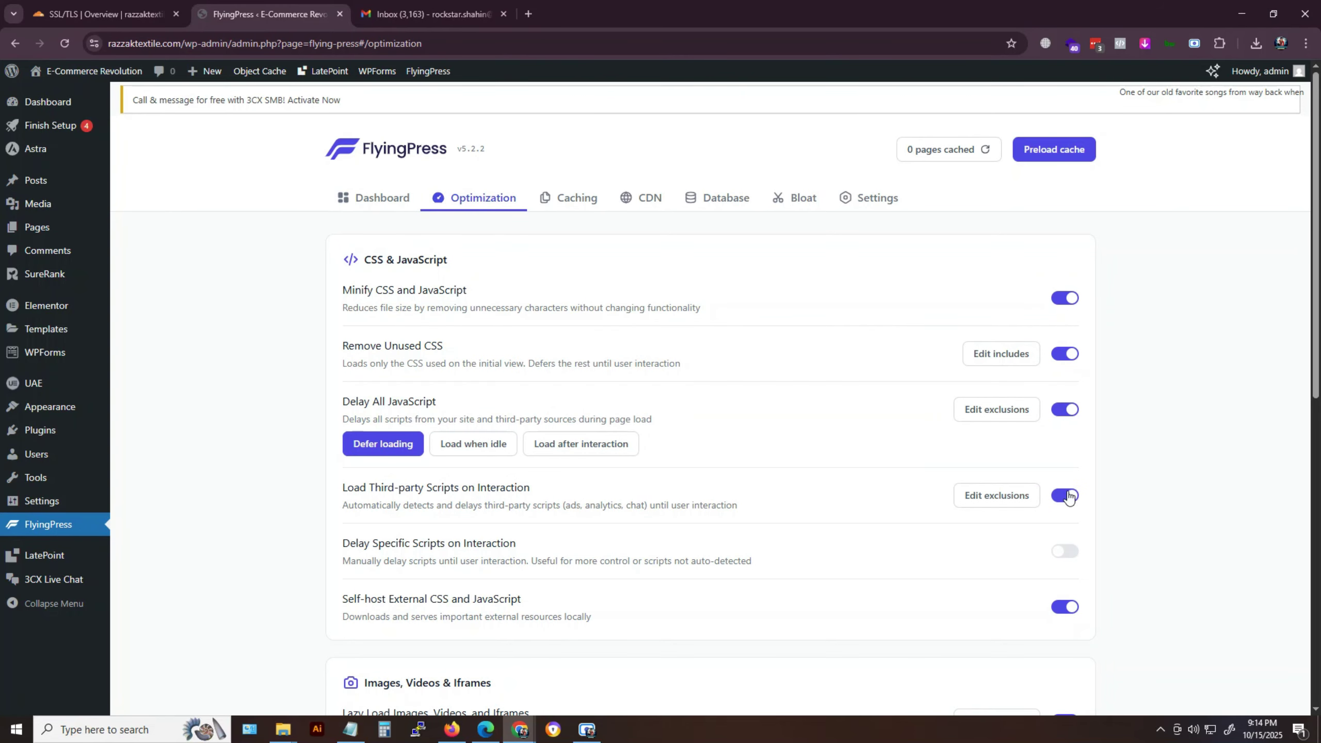
click(1065, 550)
scroll(1035, 554, down, 5)
scroll(1013, 548, down, 5)
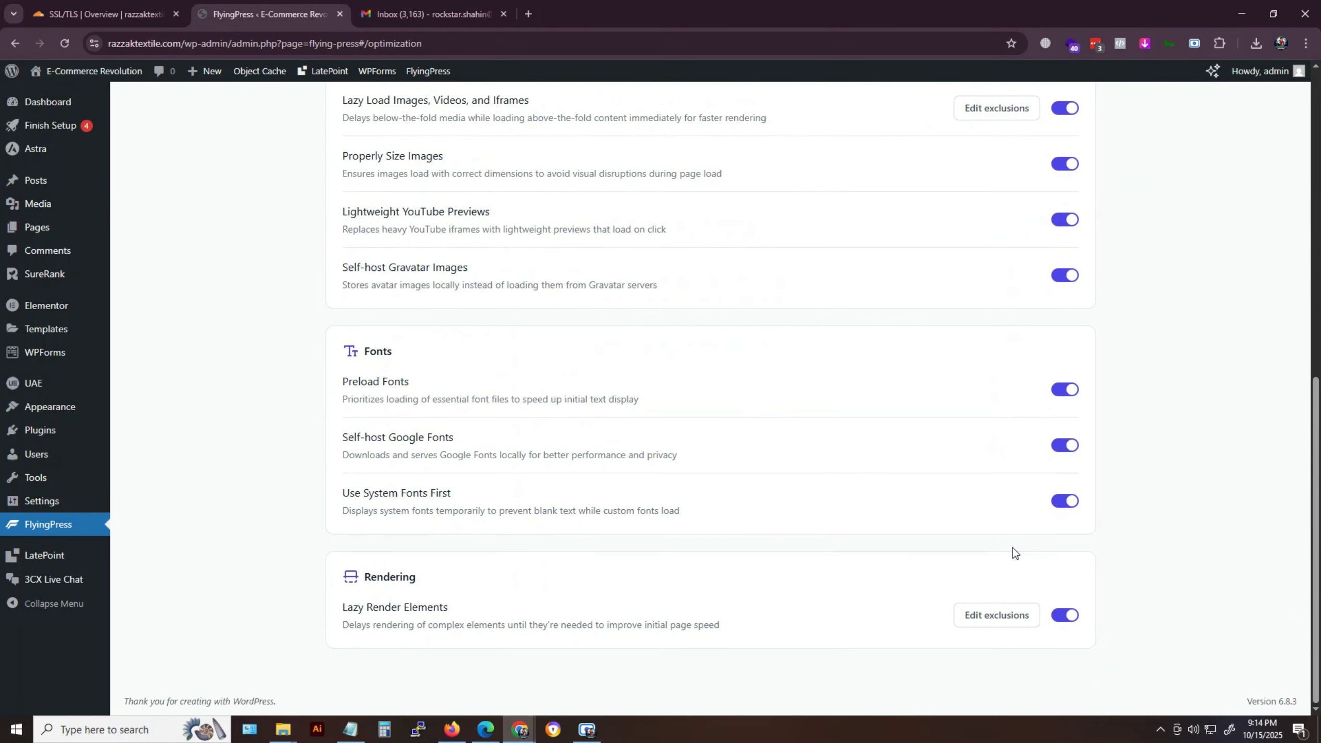
scroll(1014, 551, up, 10)
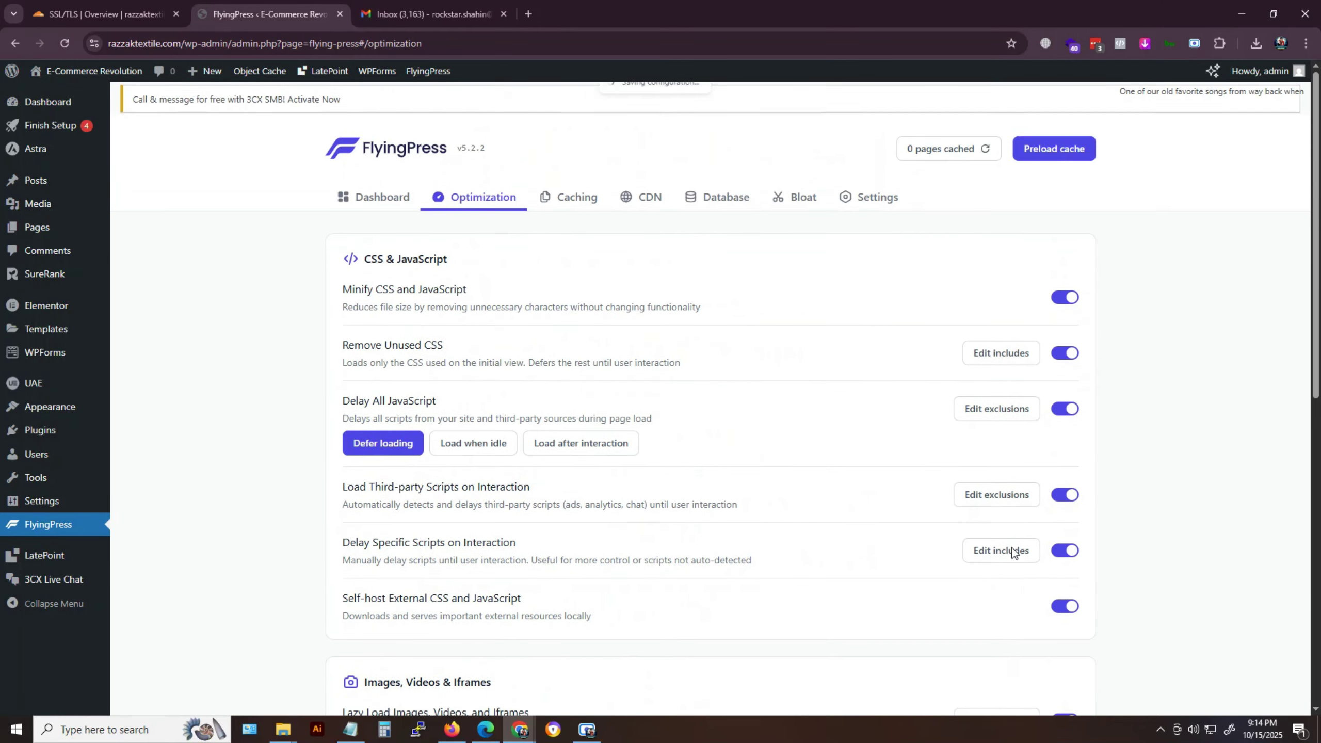
Enable Separate Mobile Cache & Optimizations and Cache for Logged-in Users by Role in FlyingPress's caching settings.
click(567, 200)
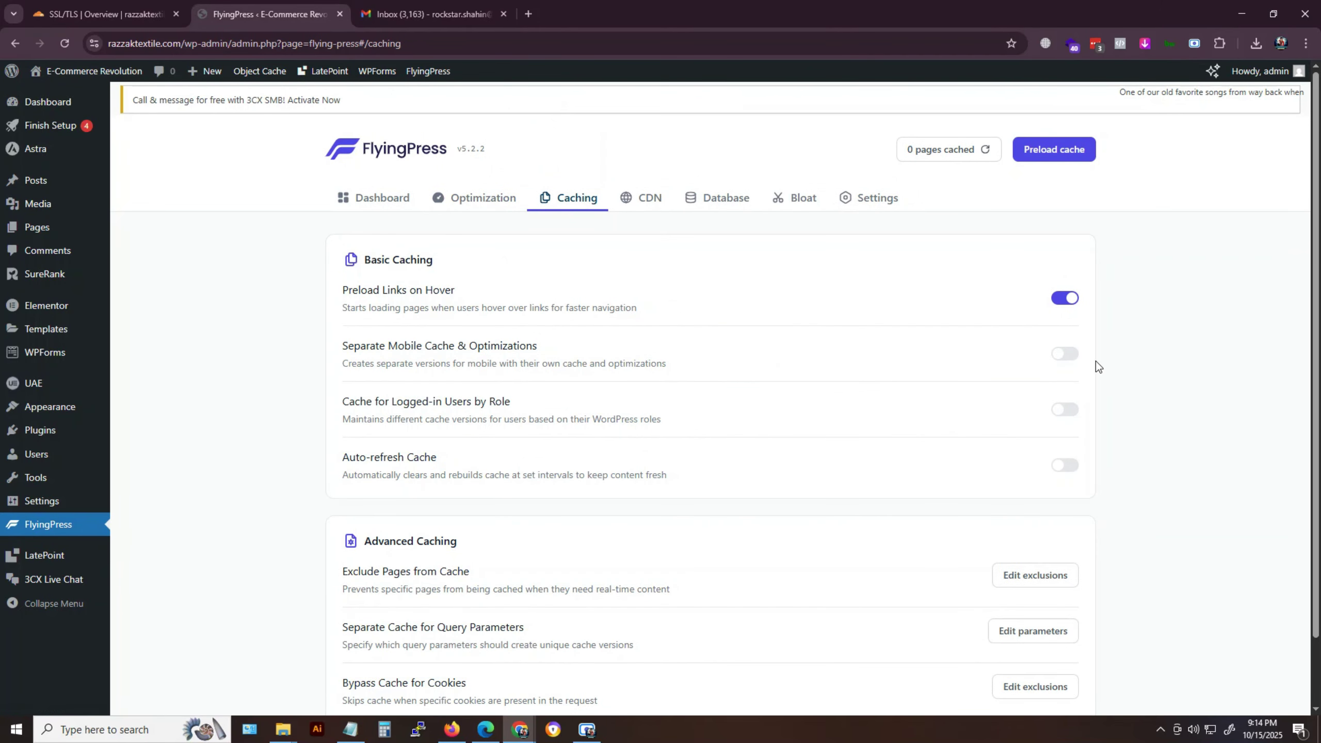
click(1074, 357)
click(1074, 409)
Turn on Load Third-party Scripts on Interaction and Delay Specific Scripts on Interaction in the optimization settings.
click(508, 205)
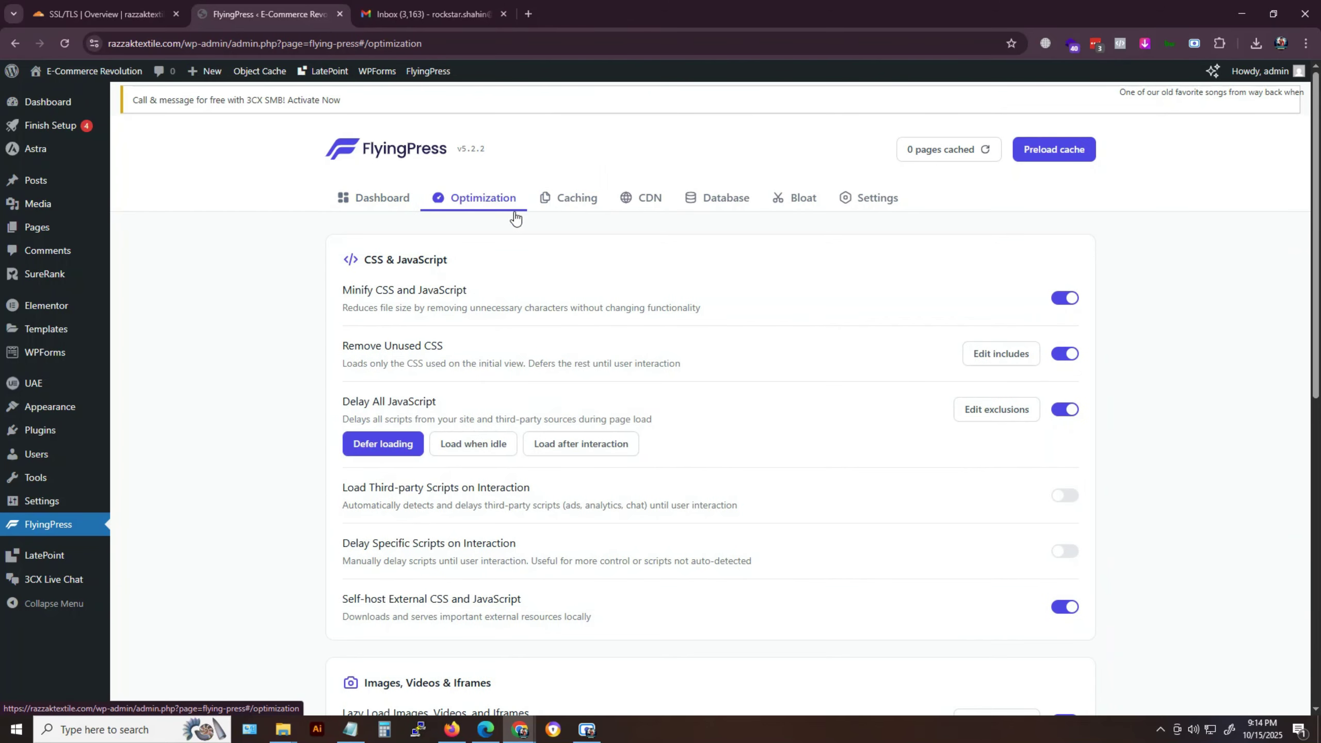
click(1067, 496)
click(1066, 552)
scroll(1016, 553, down, 4)
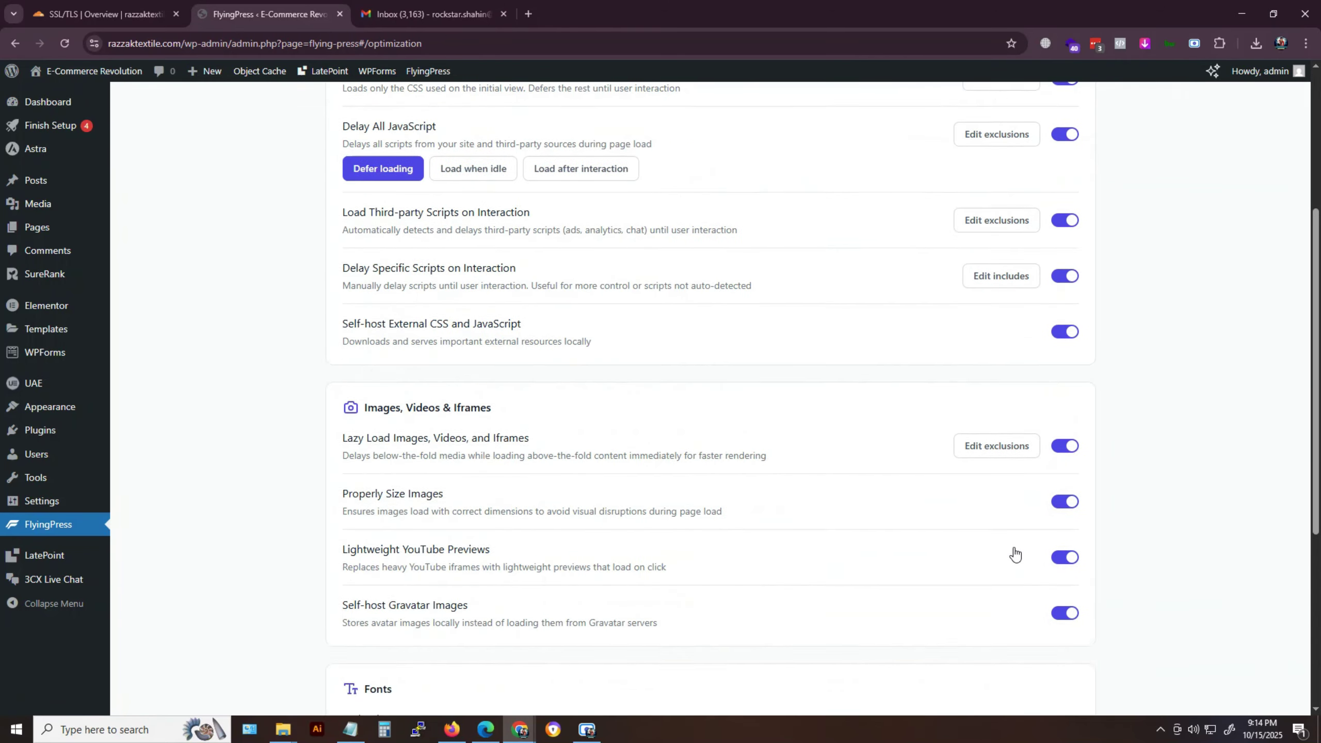
Enable the CDN in FlyingPress and choose Cloudflare as the CDN provider.
click(720, 200)
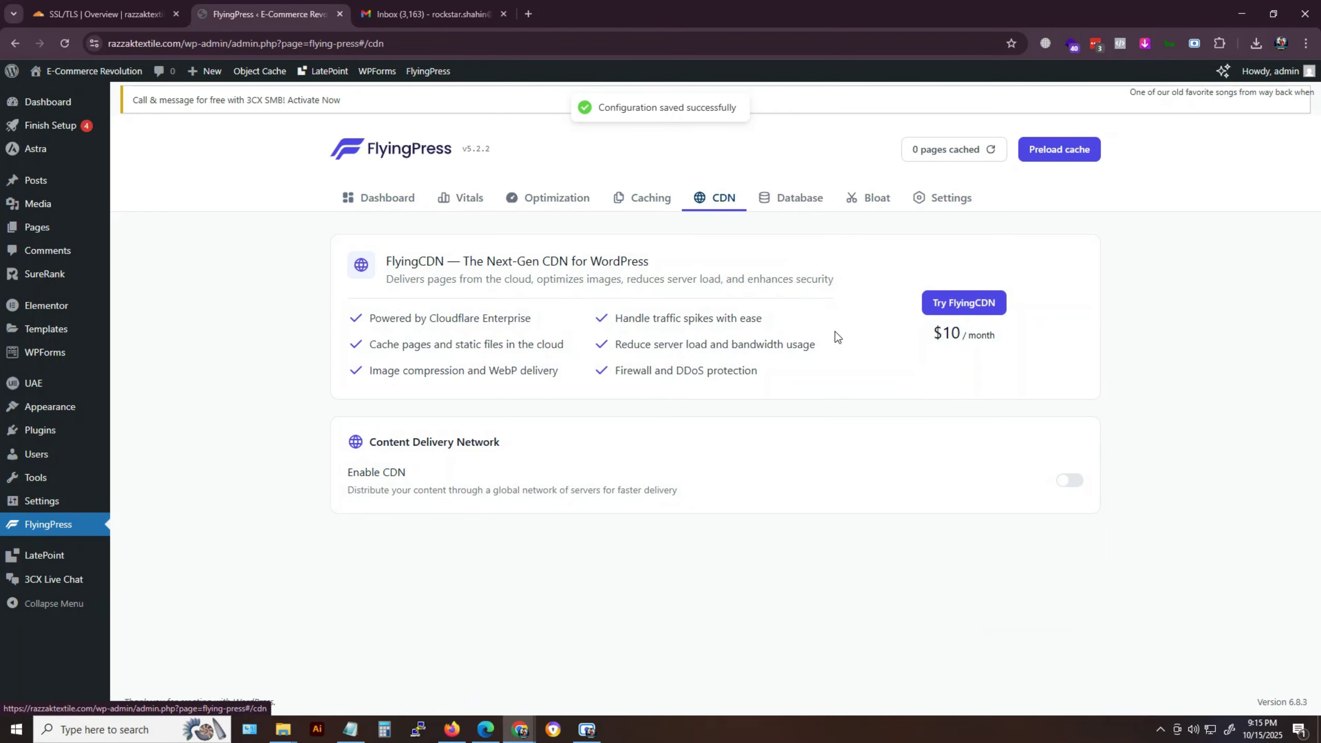
drag(368, 472, 408, 472)
click(1069, 480)
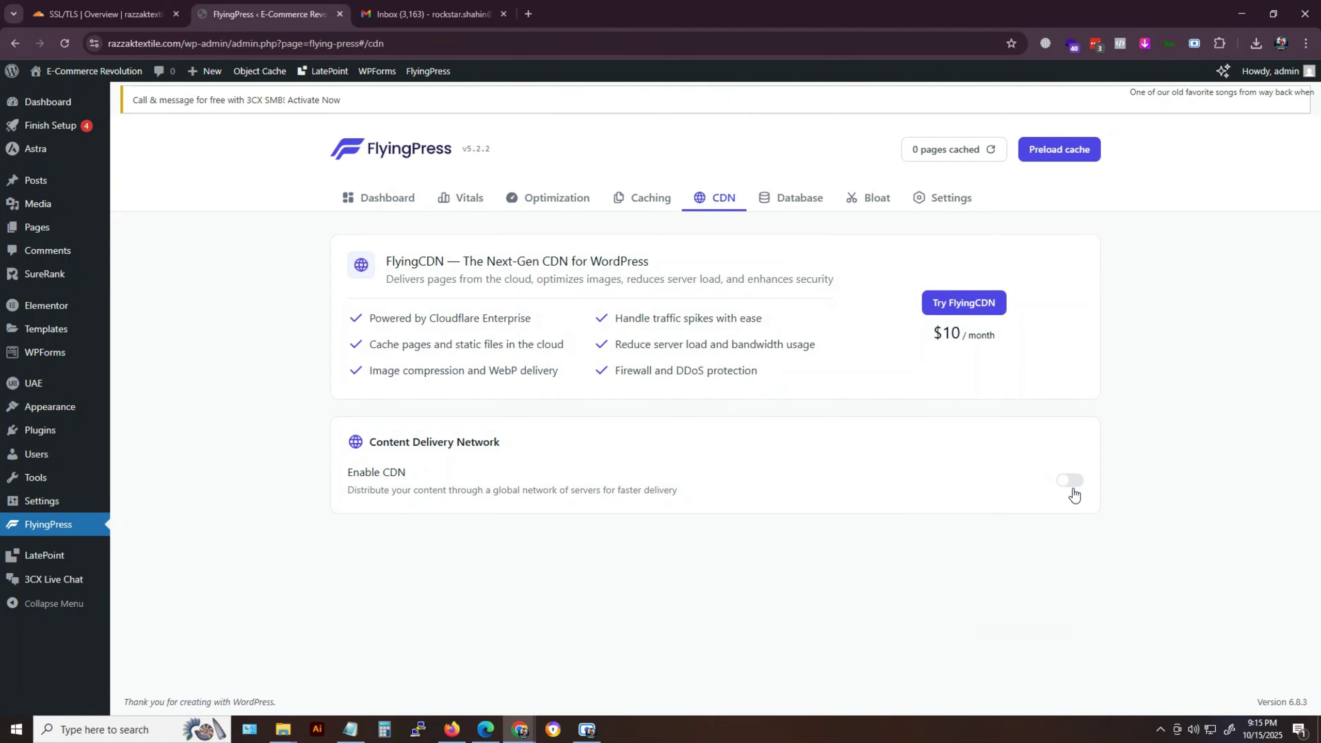
scroll(727, 475, down, 2)
click(530, 449)
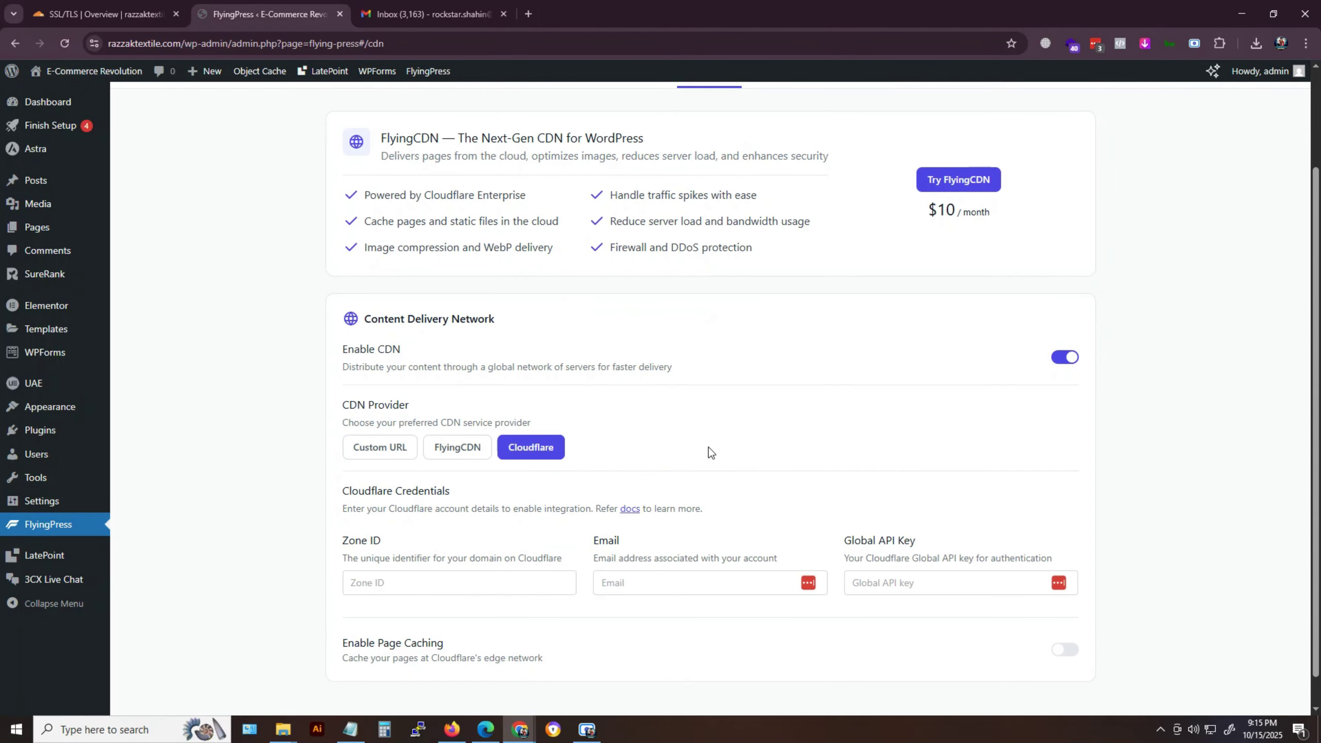
scroll(708, 451, down, 1)
Copy razzaktextile.com's Zone ID from its Cloudflare overview and paste it into FlyingPress's Zone ID field.
click(156, 11)
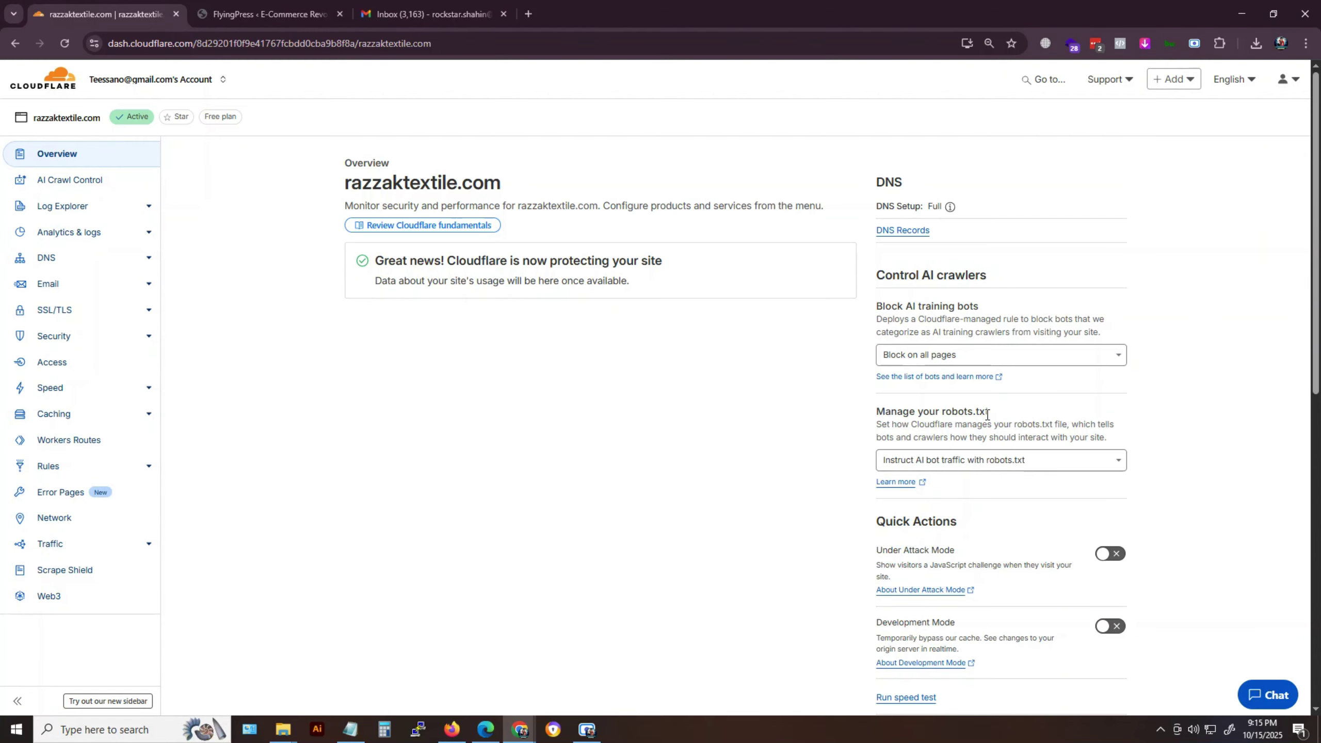
scroll(986, 420, down, 5)
scroll(986, 415, down, 3)
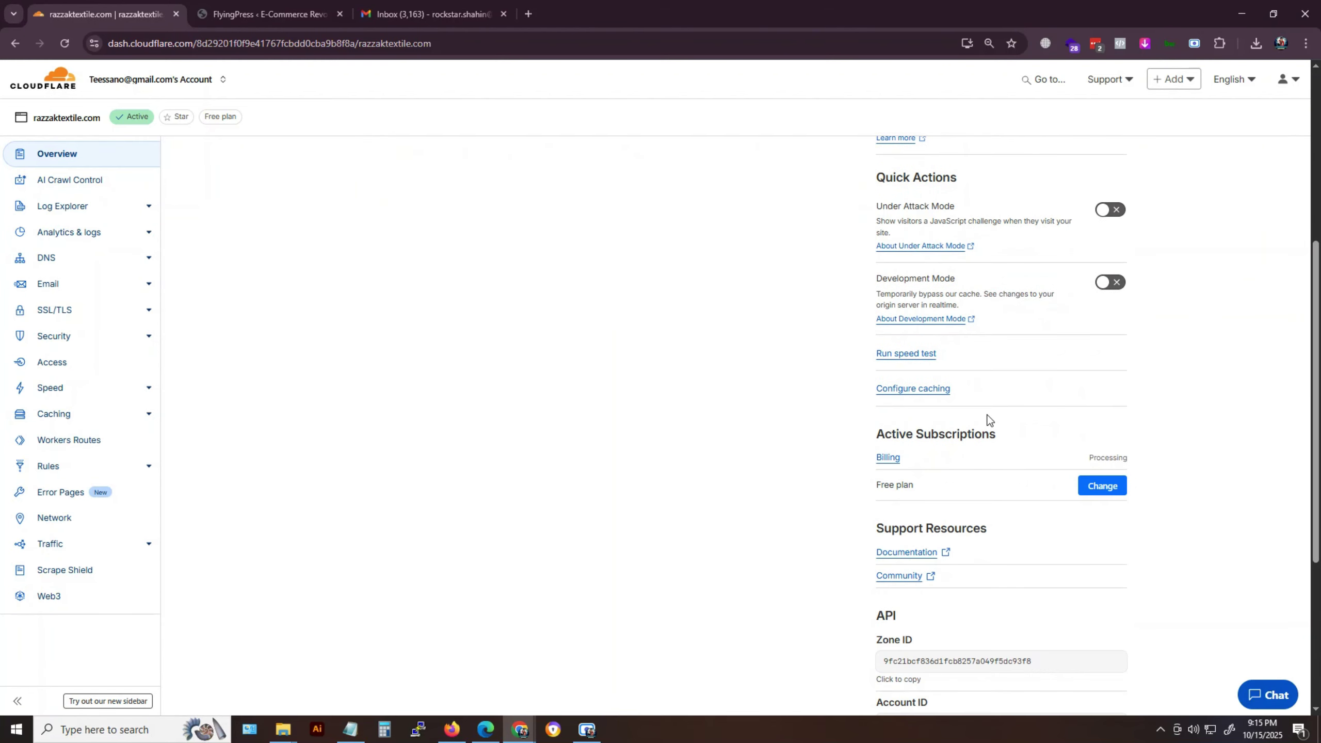
scroll(928, 420, down, 4)
scroll(978, 509, down, 3)
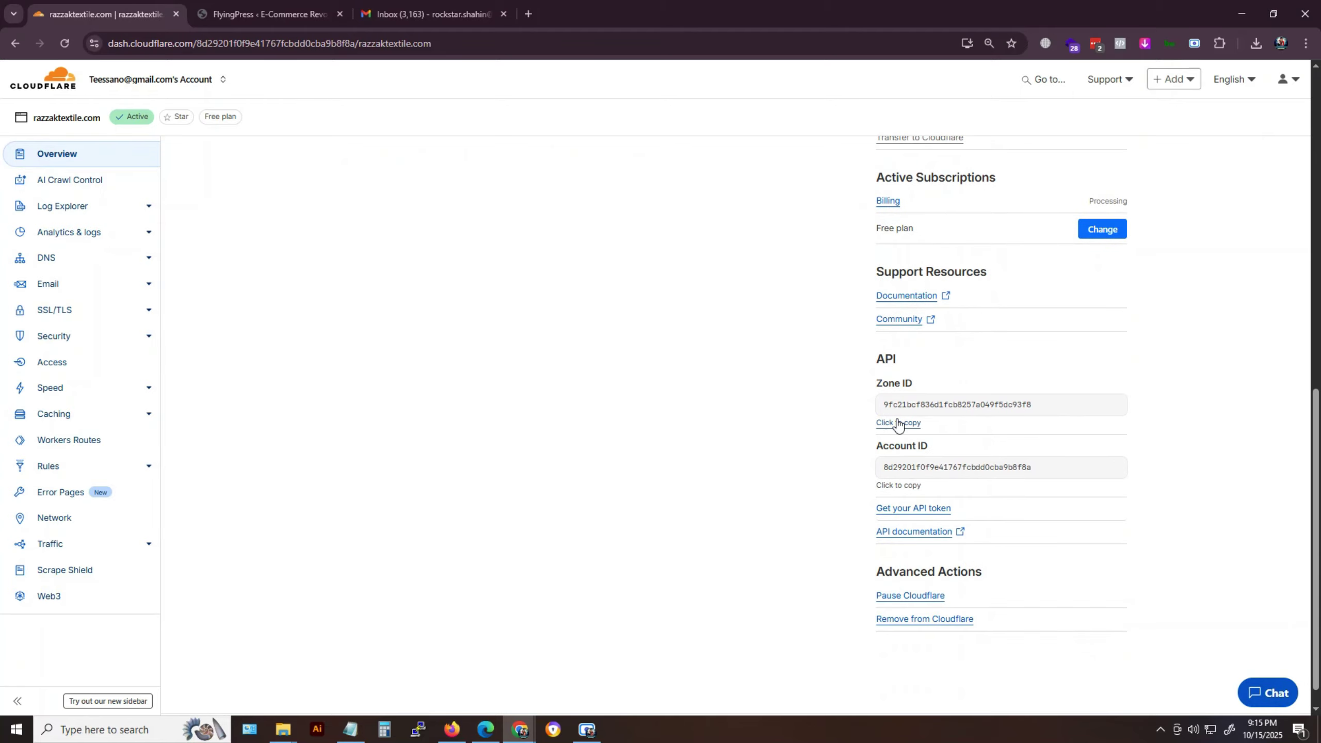
click(885, 406)
drag(866, 361, 956, 419)
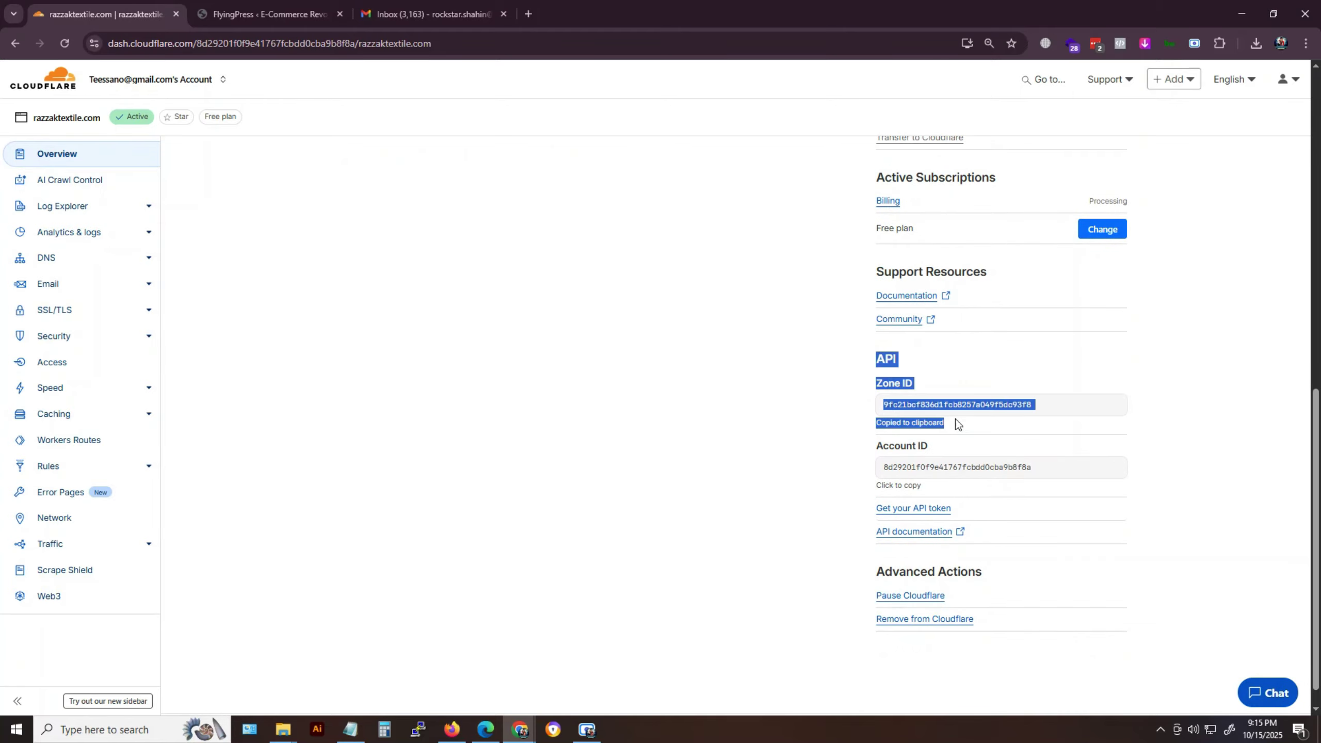
scroll(975, 427, up, 1)
click(291, 14)
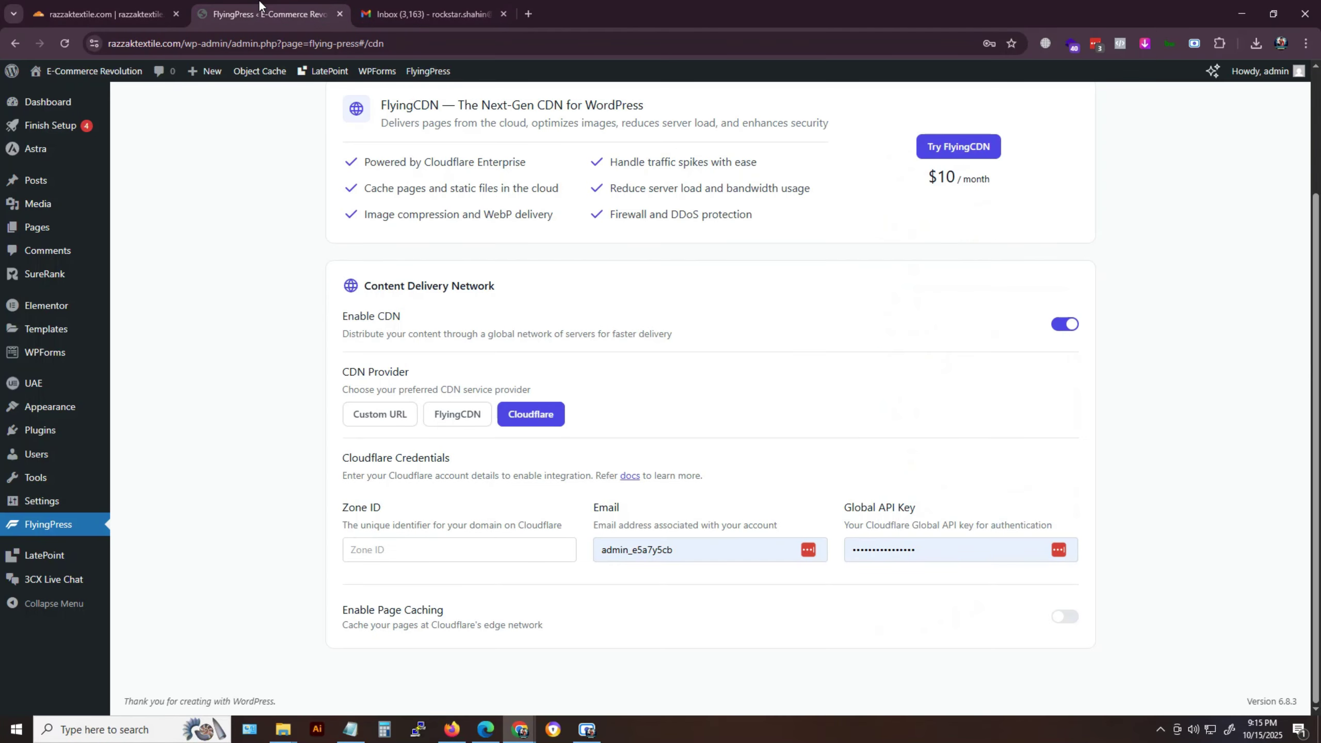
click(462, 549)
key(ctrl+v)
Copy the account email from the Cloudflare profile and paste it over the existing value in FlyingPress's Cloudflare Email field.
click(102, 14)
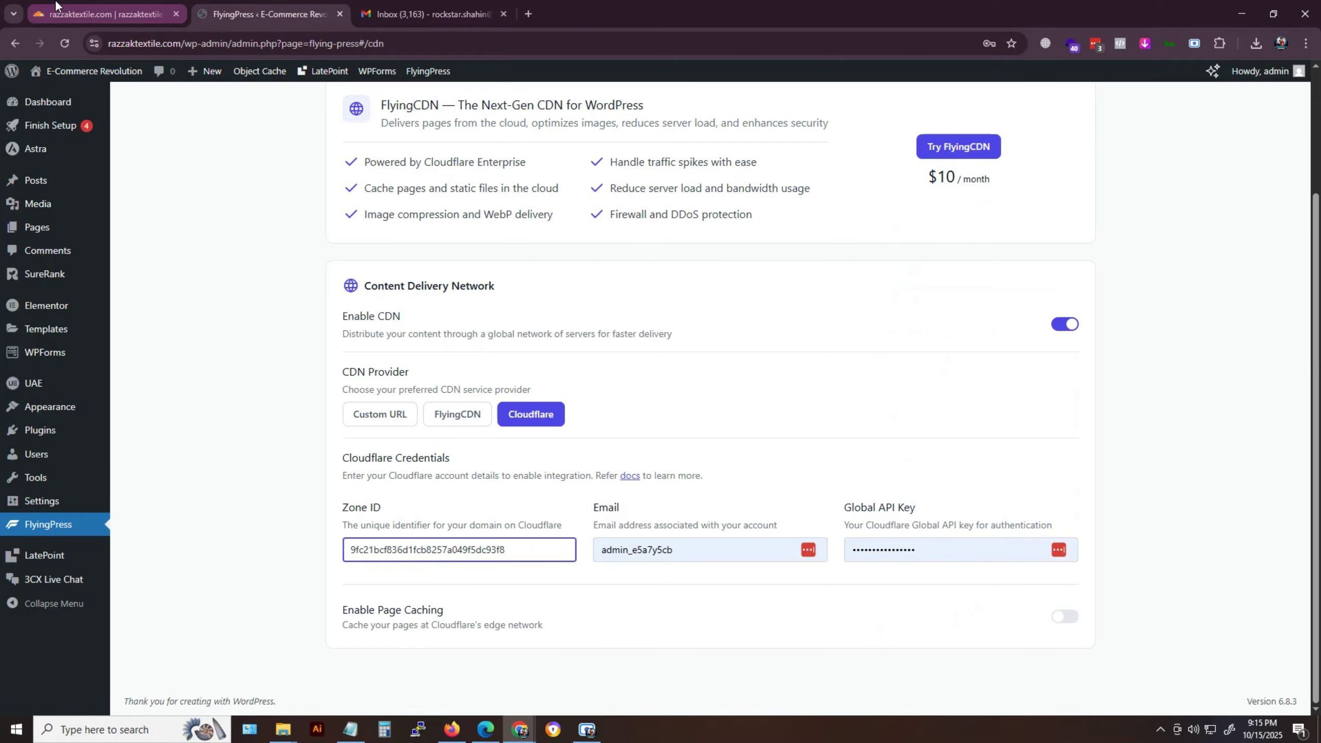
scroll(477, 326, up, 4)
scroll(477, 326, up, 5)
click(1287, 79)
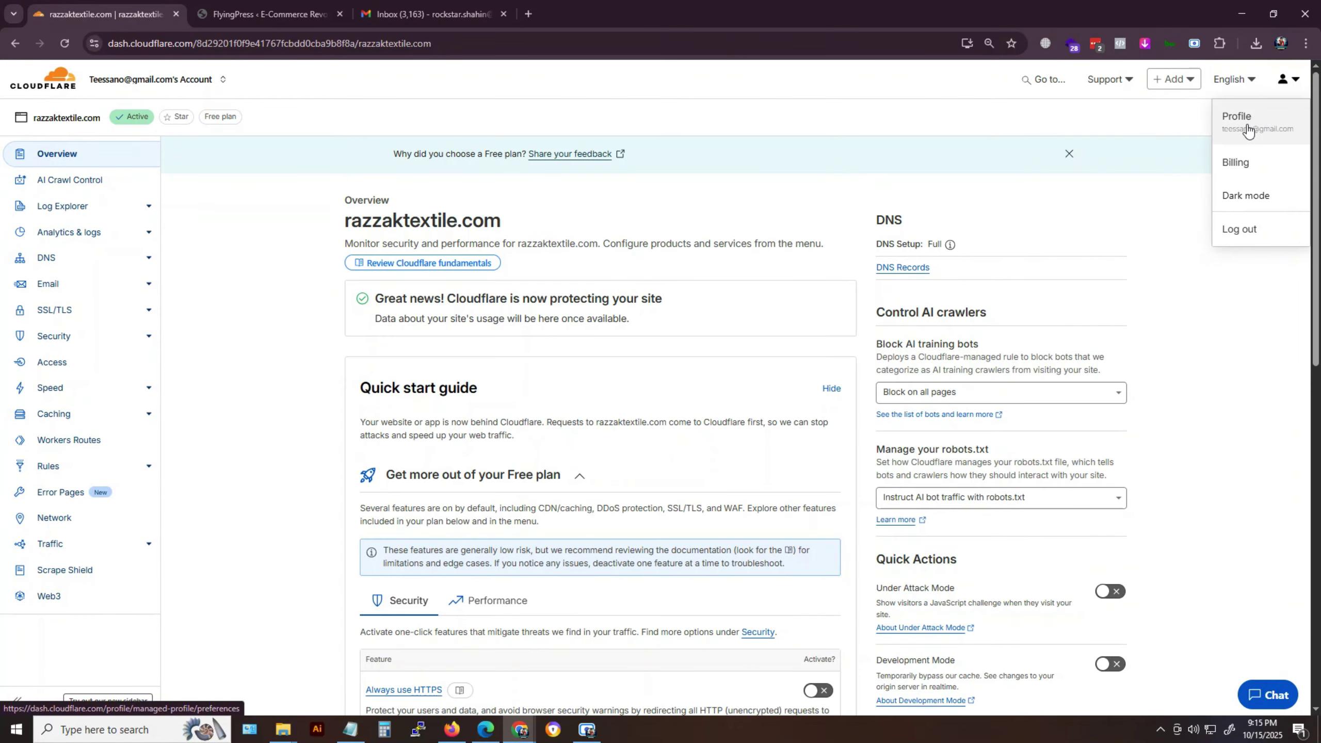
click(1244, 129)
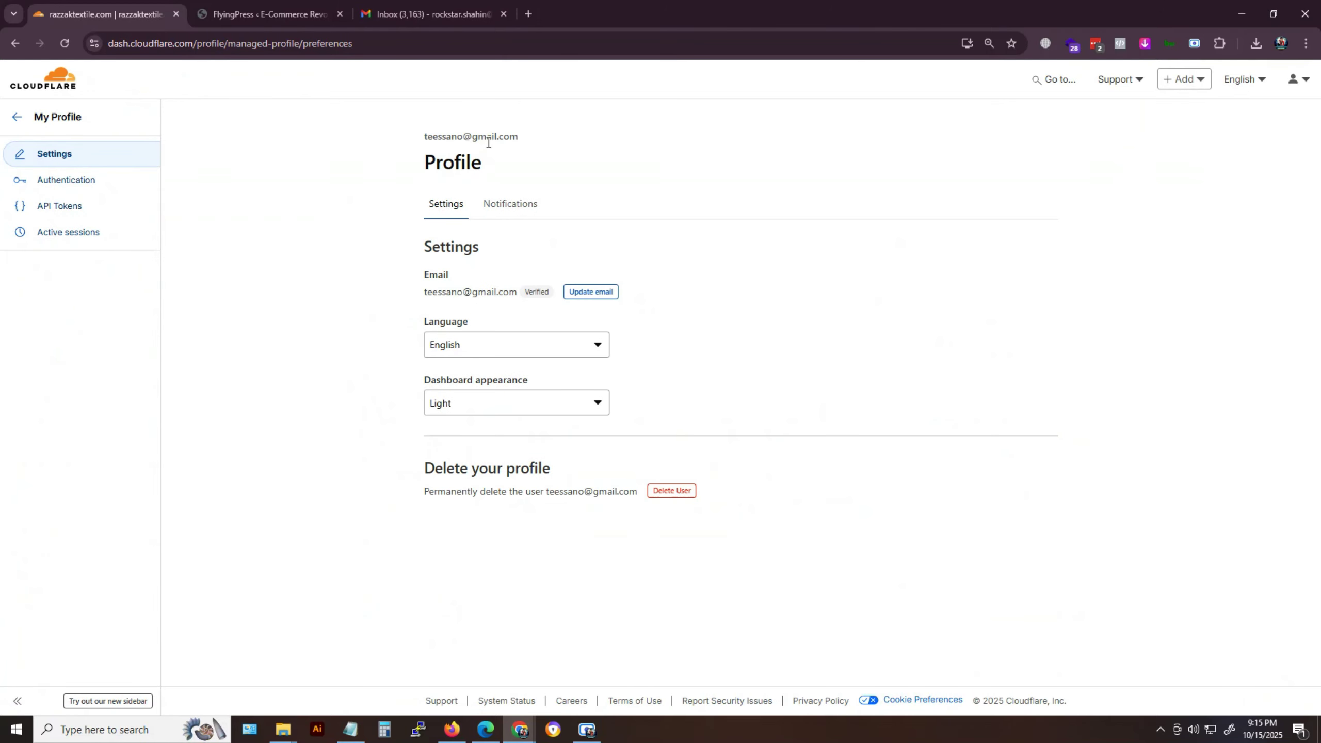
triple_click(488, 136)
click(270, 14)
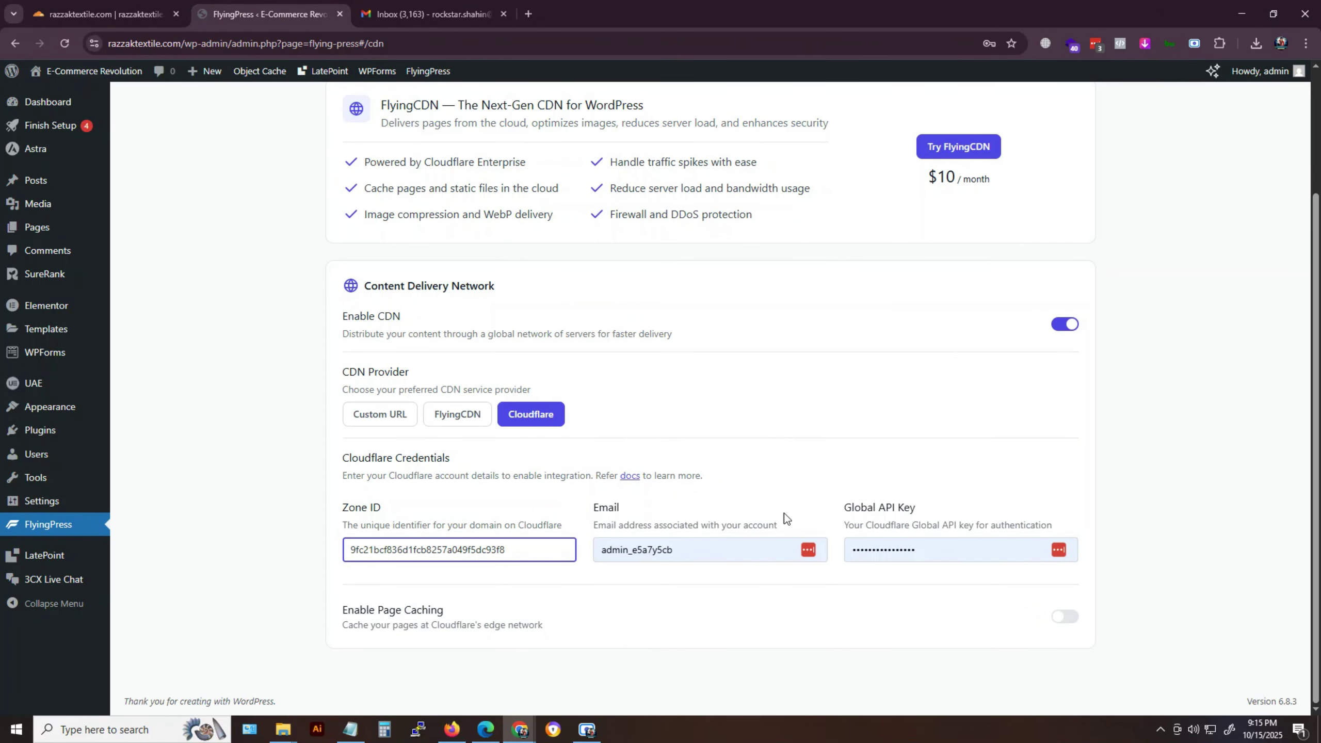
click(707, 550)
key(ctrl+a)
key(ctrl+v)
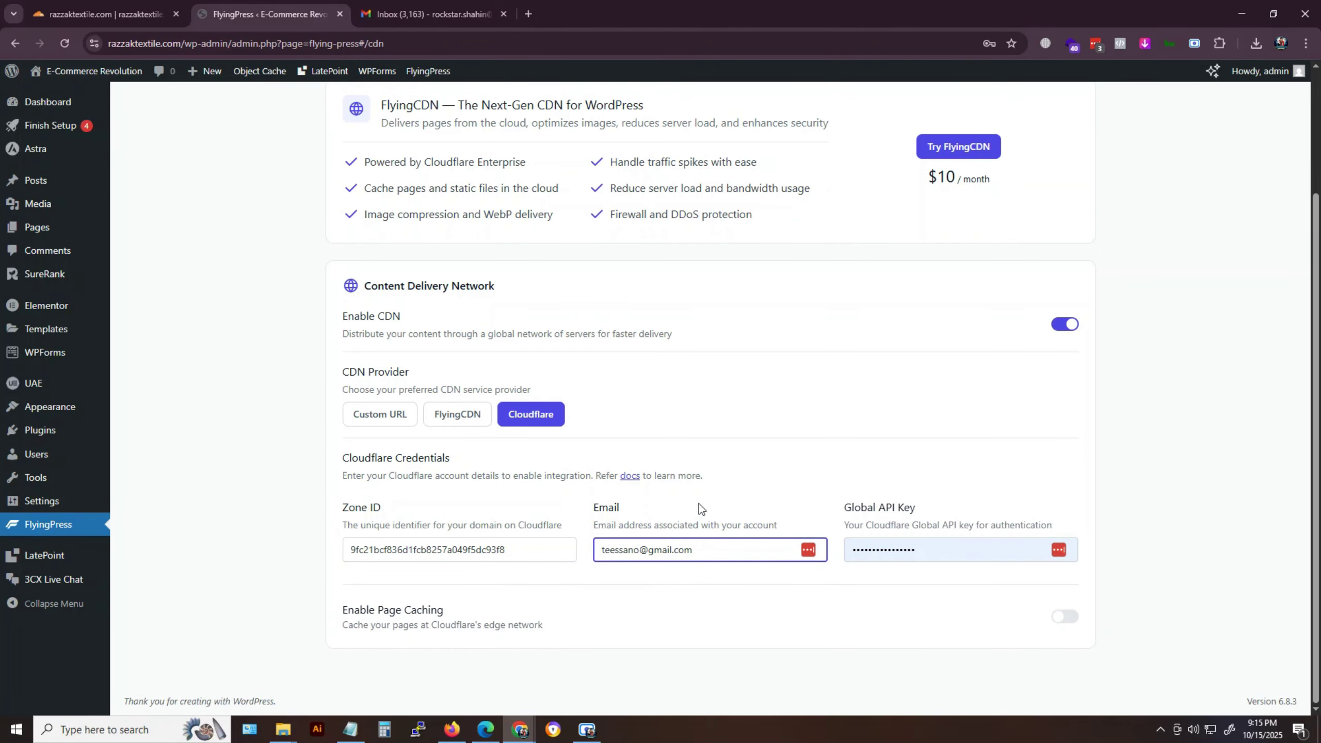
Copy the Global API Key from Cloudflare's API Tokens page into FlyingPress's Global API Key field and enable page caching.
click(70, 8)
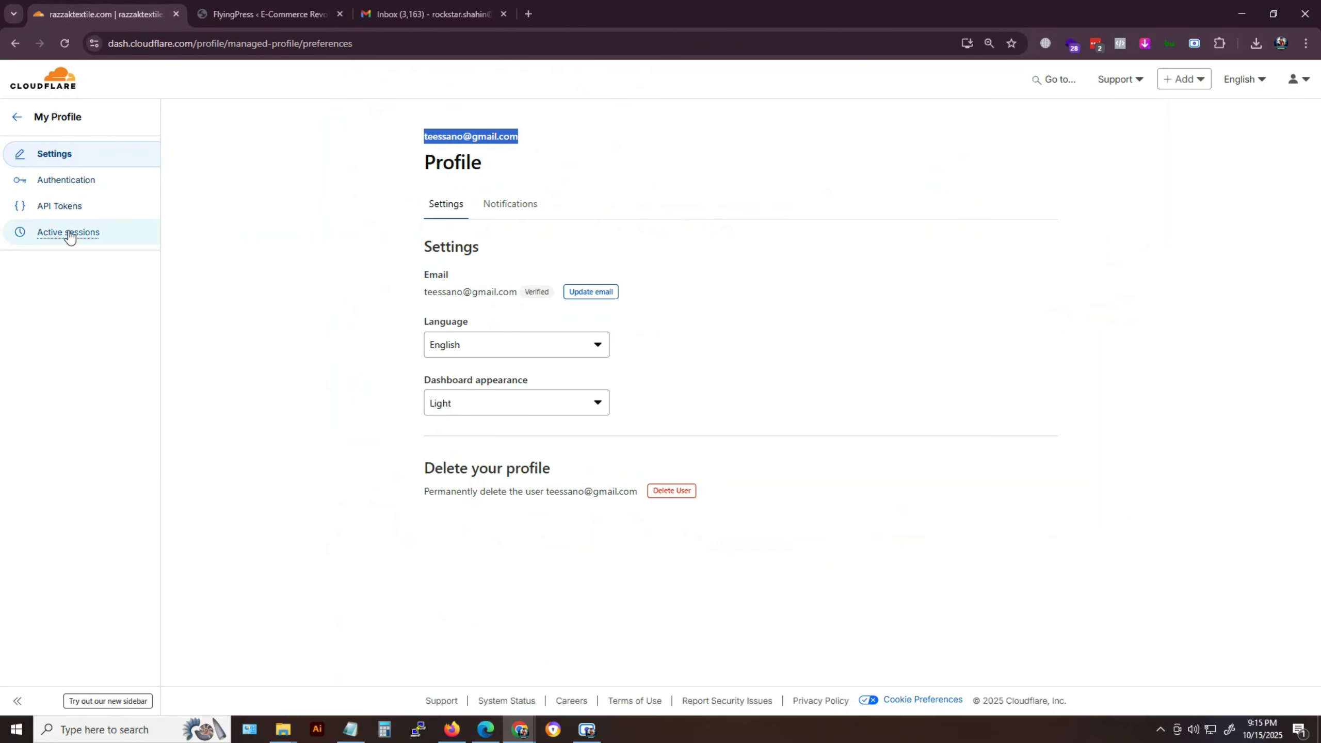
click(52, 206)
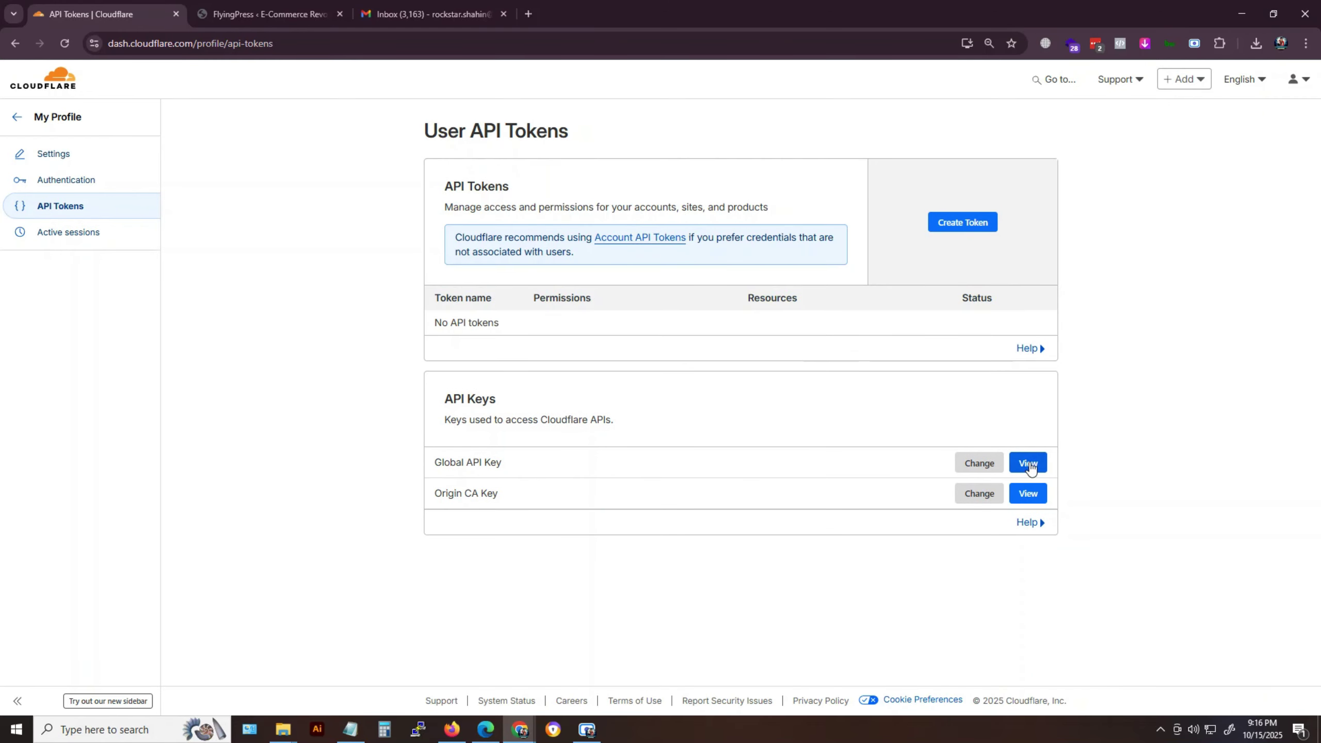
click(1028, 463)
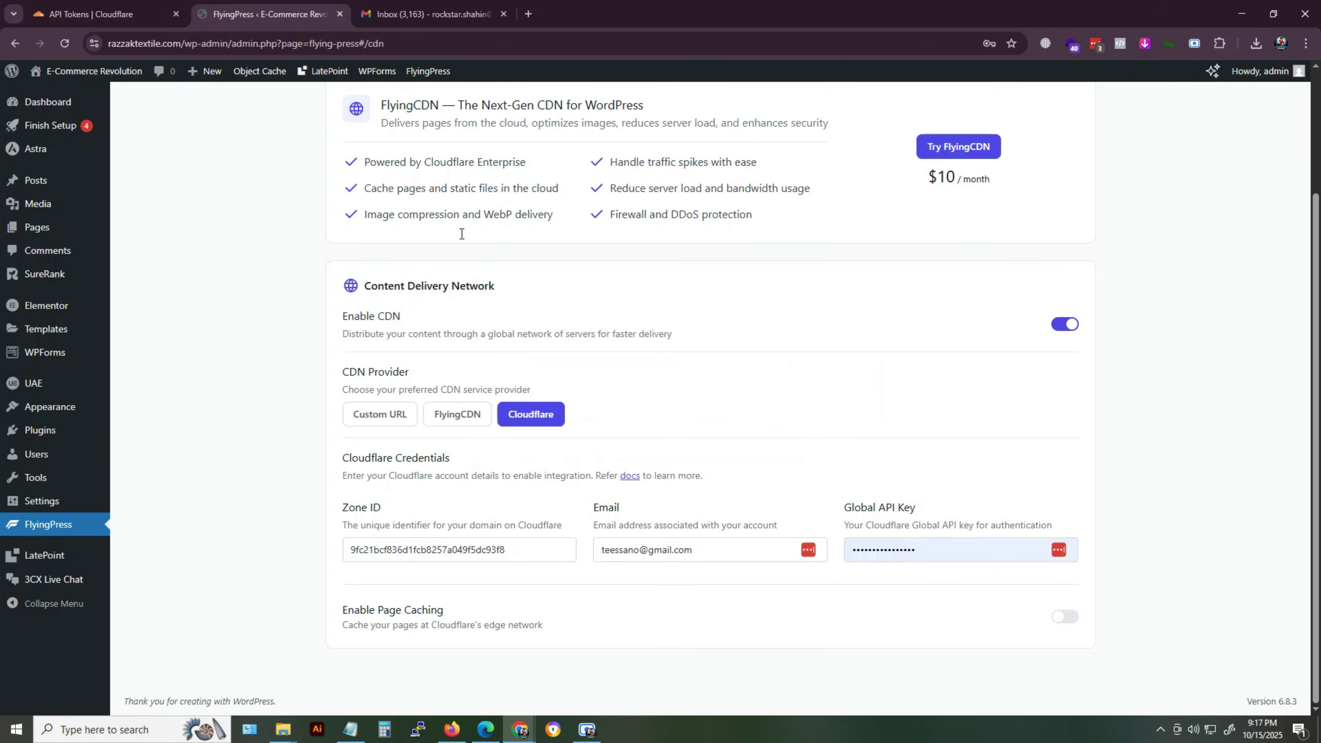
click(893, 539)
key(ctrl+a)
key(ctrl+v)
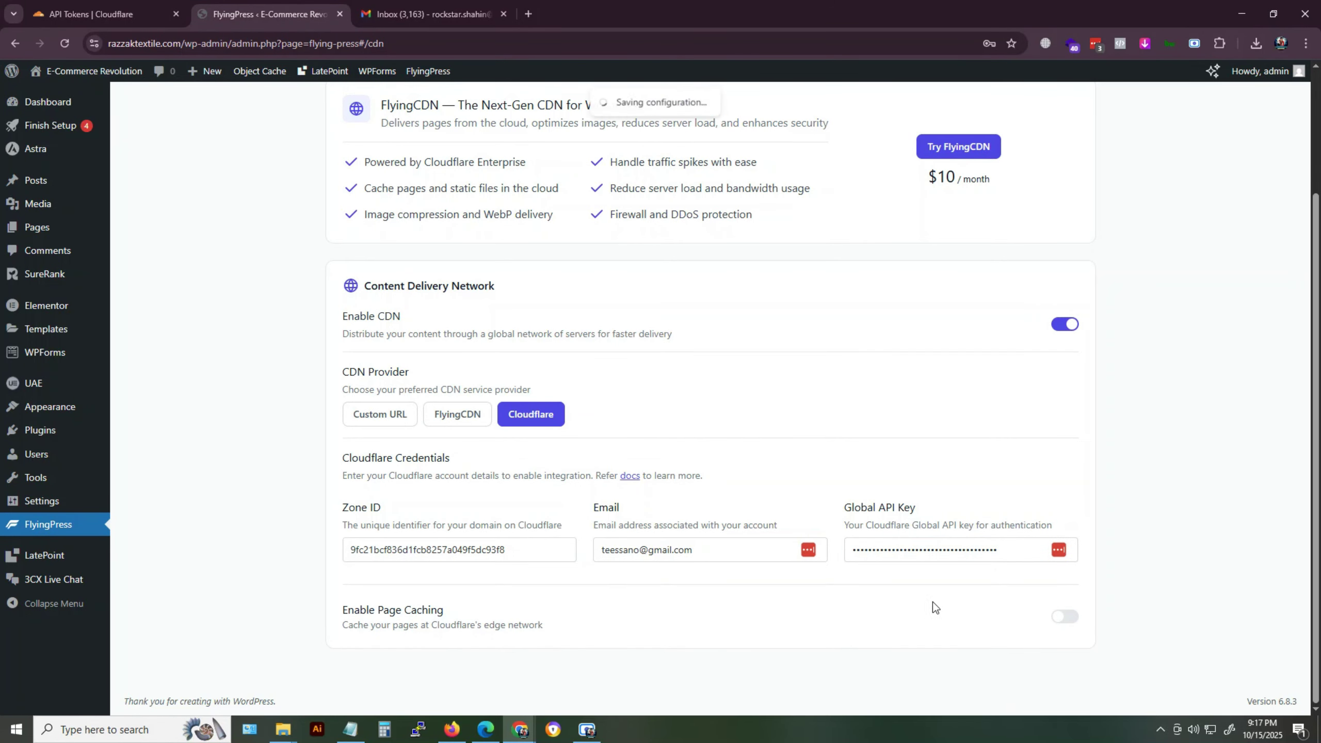
drag(342, 612, 888, 598)
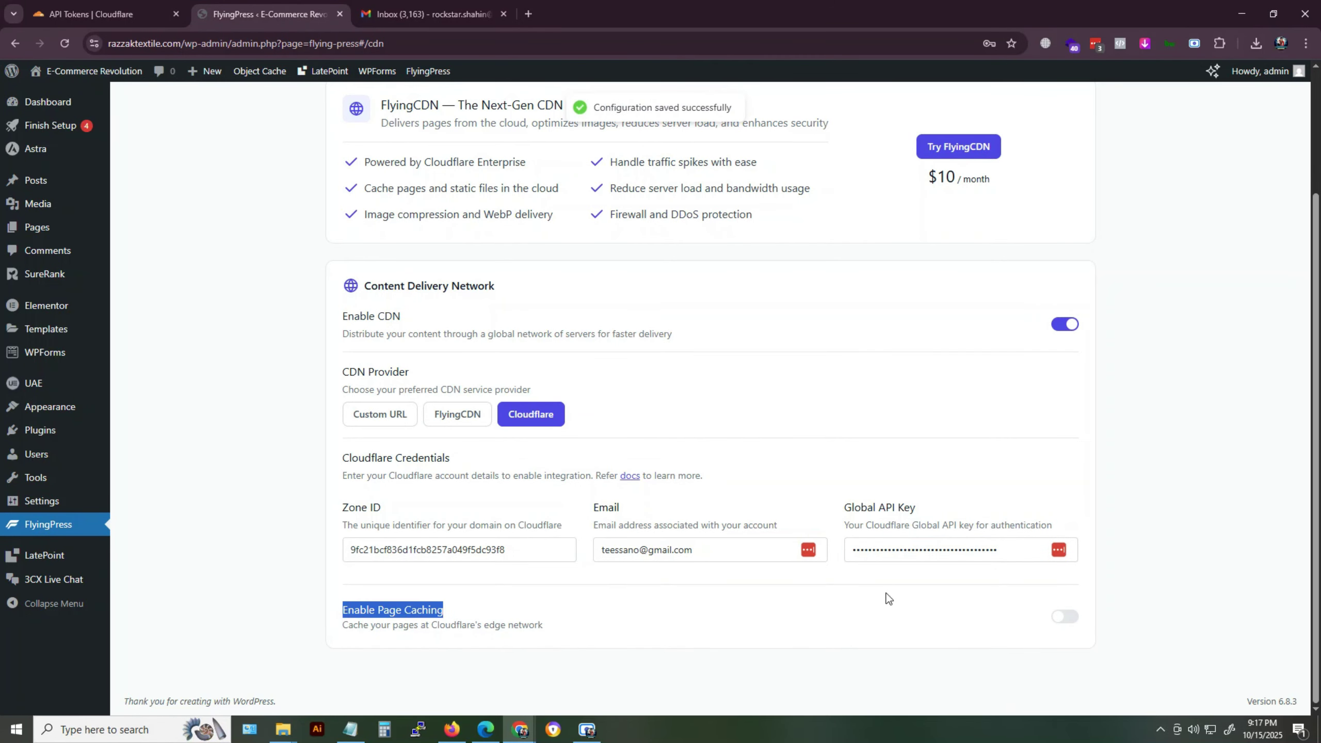
click(1063, 617)
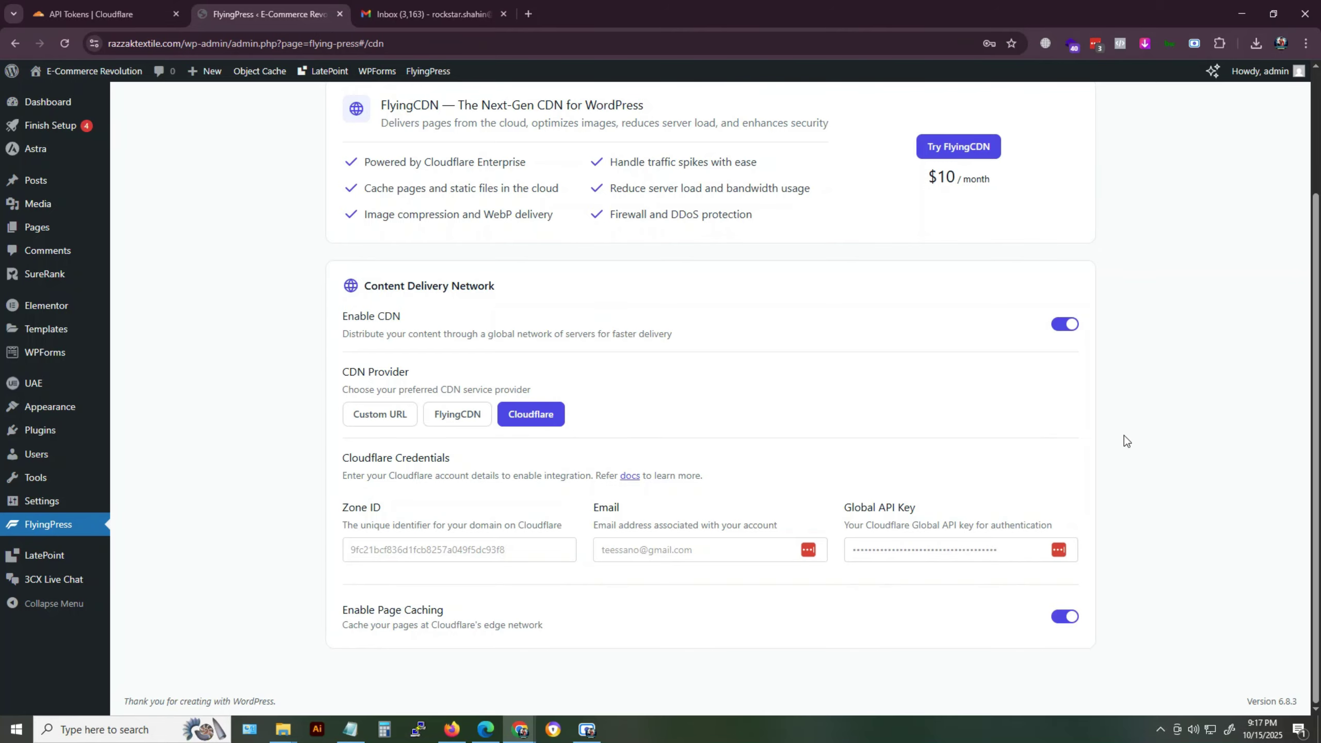
Choose a longer Browser Cache TTL for razzaktextile.com in Cloudflare's caching configuration.
key(ctrl+1)
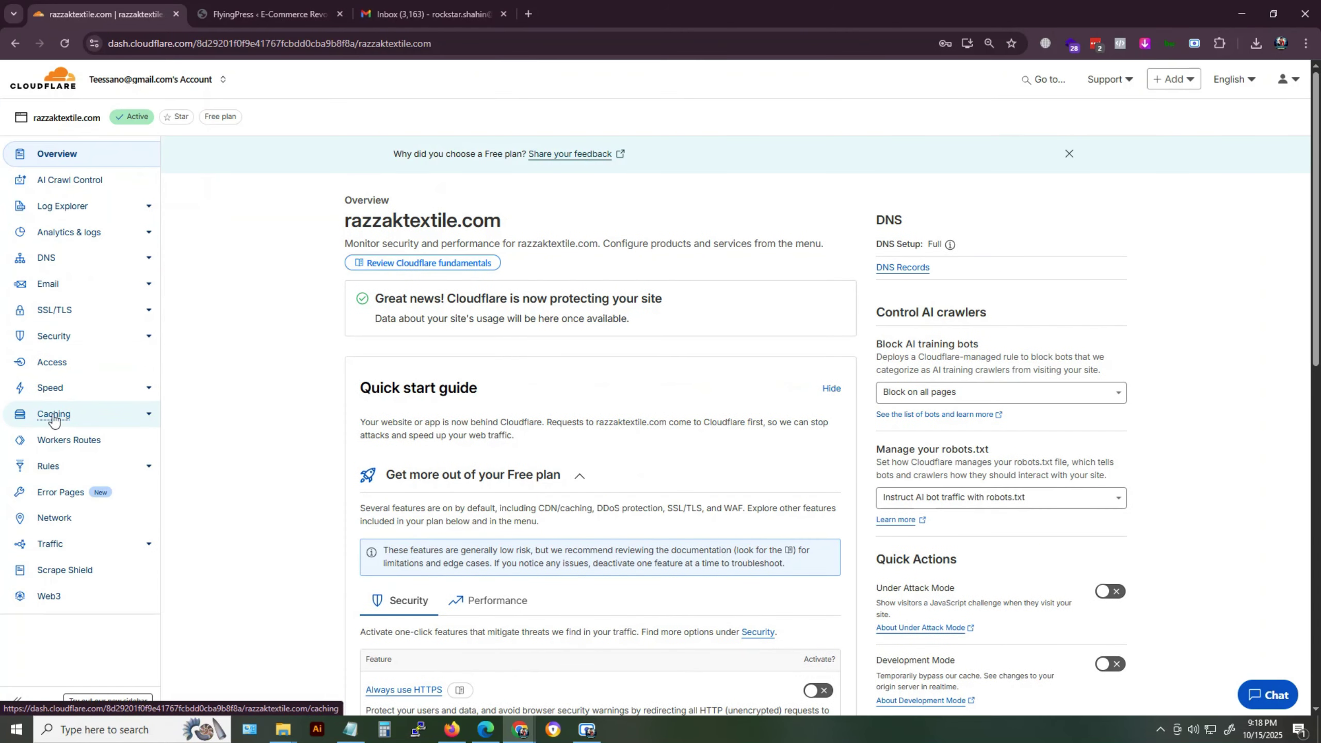
click(54, 414)
click(915, 345)
scroll(926, 471, down, 10)
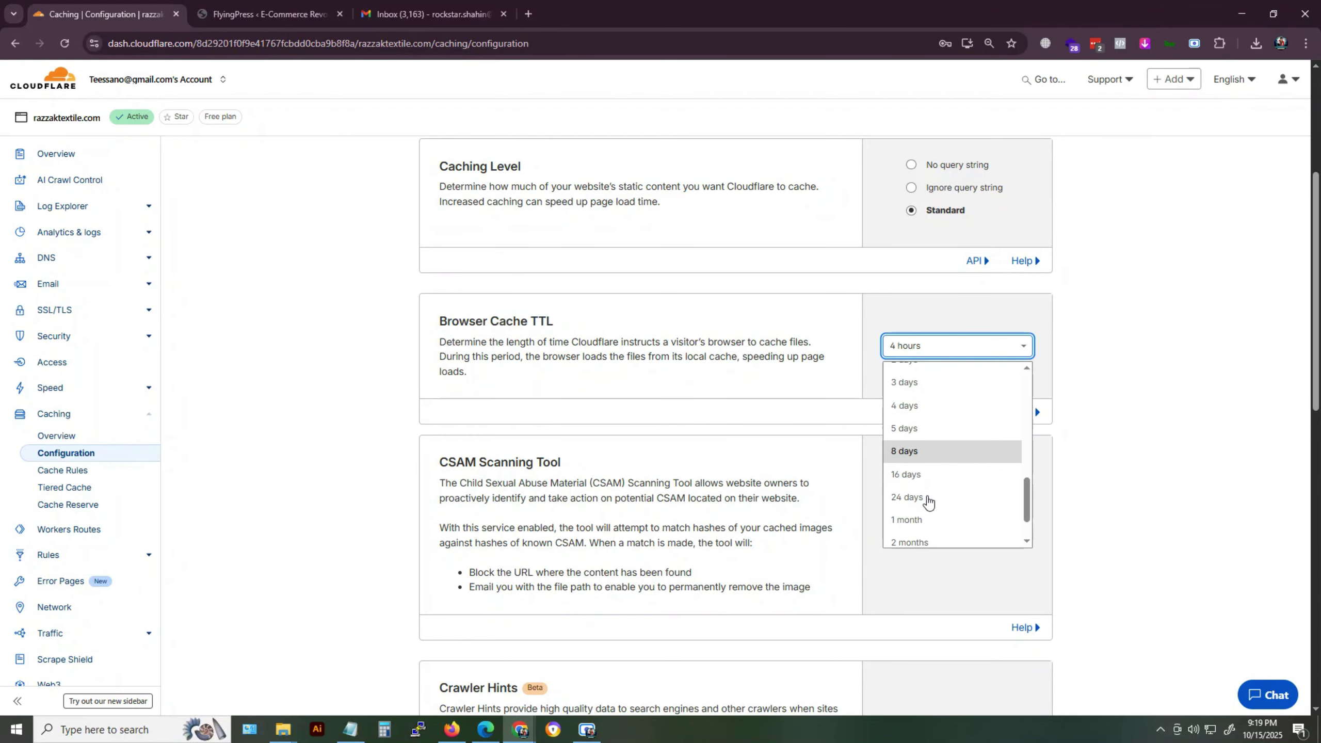
click(926, 536)
scroll(1182, 357, down, 15)
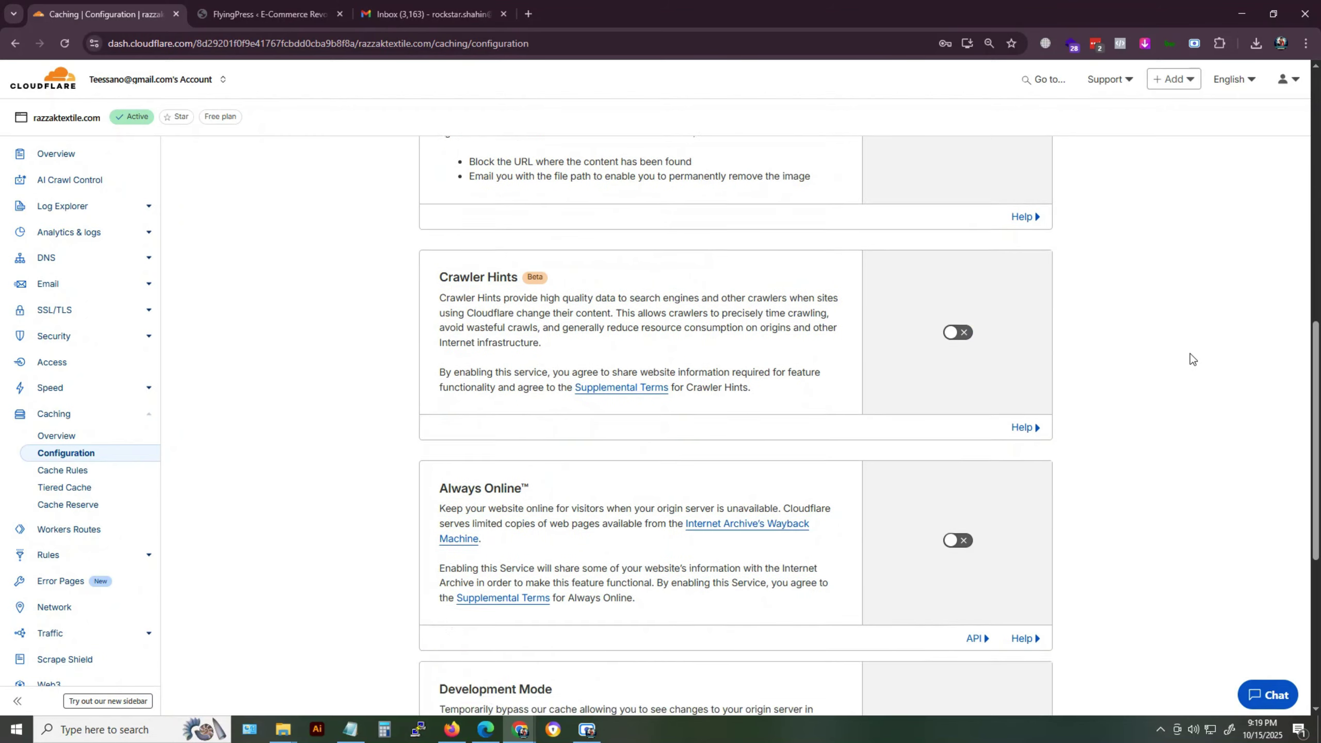
Select a tiered caching option in Cloudflare's Tiered Cache settings for razzaktextile.com.
click(100, 488)
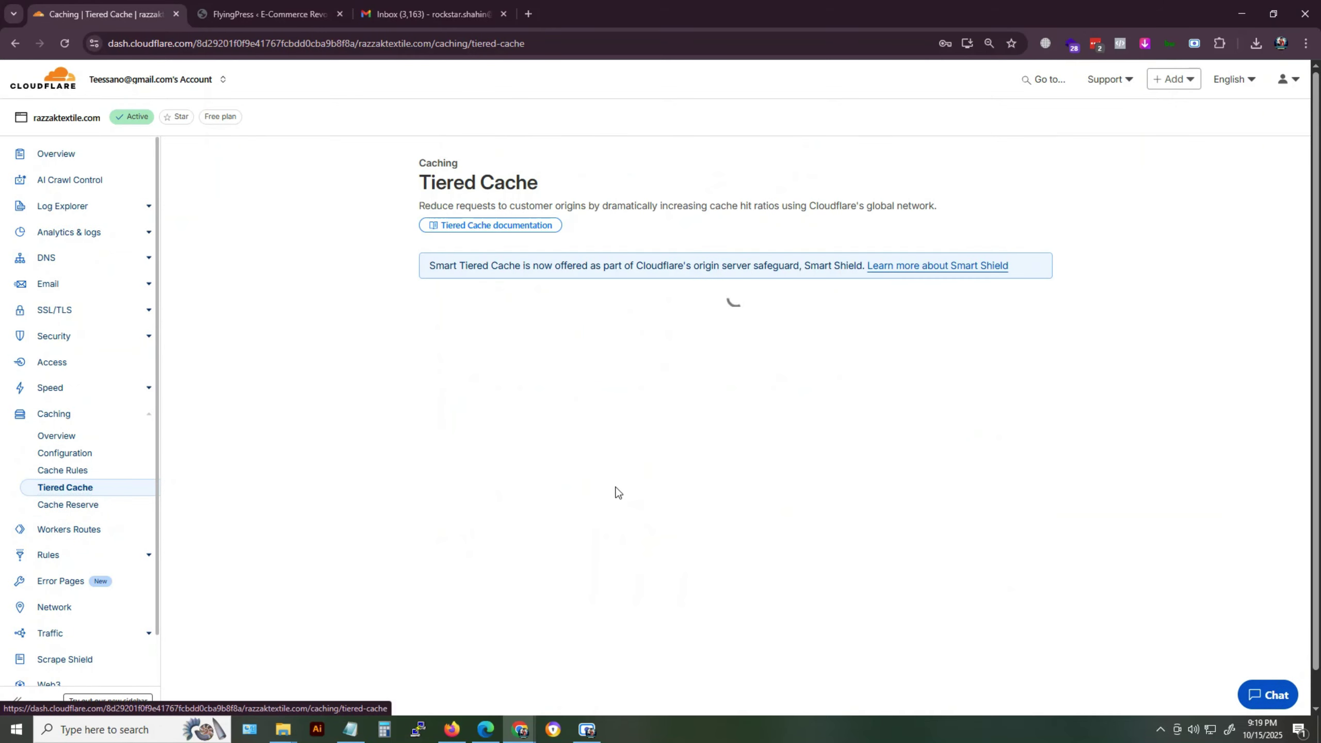
scroll(526, 484, down, 3)
click(526, 502)
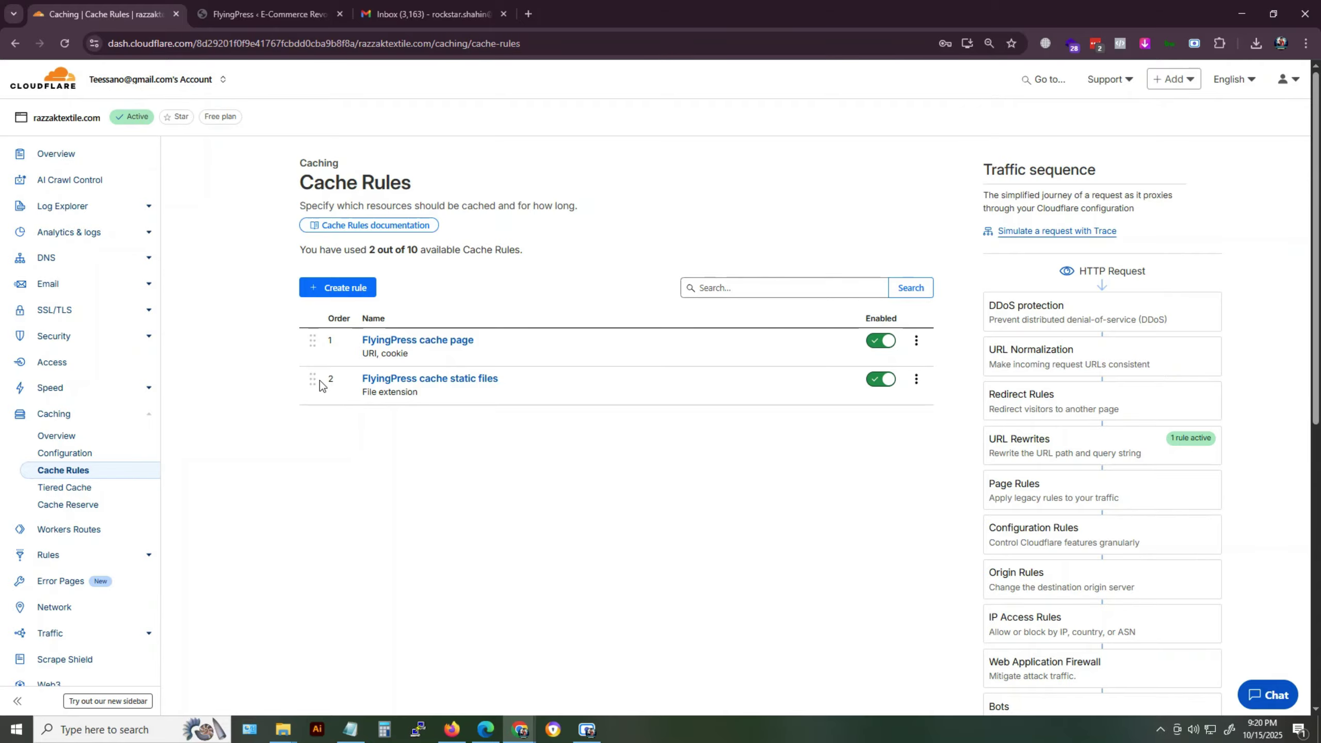
Review the Cloudflare credentials and page caching options in FlyingPress's CDN settings, and return to Cloudflare's Cache Rules.
click(305, 12)
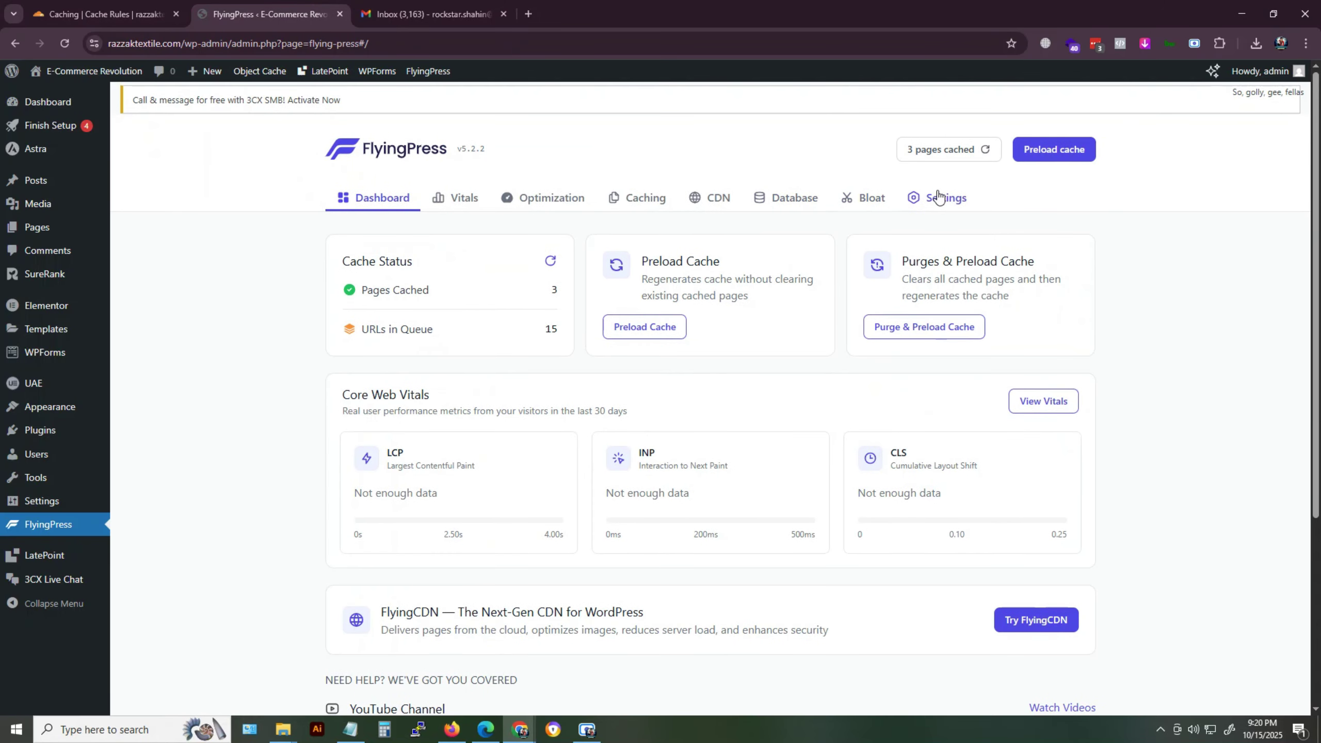
click(940, 195)
click(726, 200)
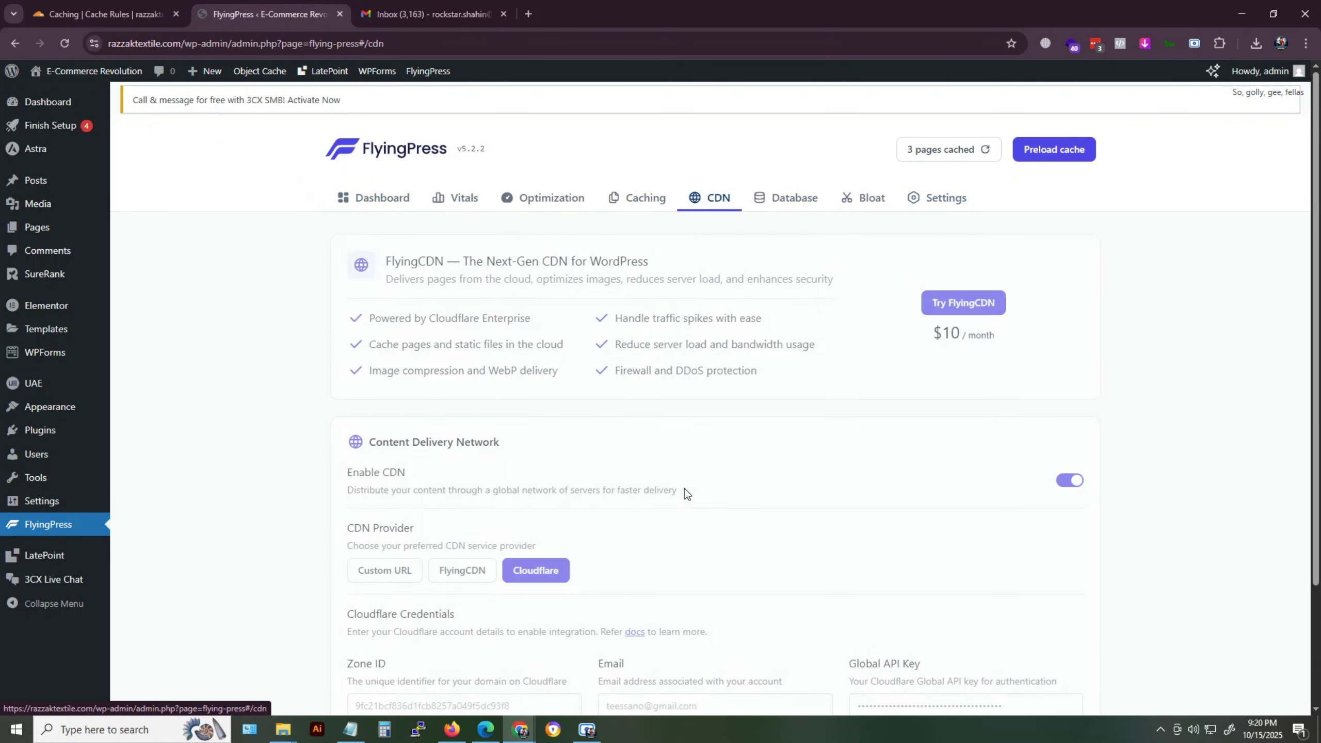
scroll(684, 488, down, 3)
drag(358, 507, 922, 545)
click(104, 6)
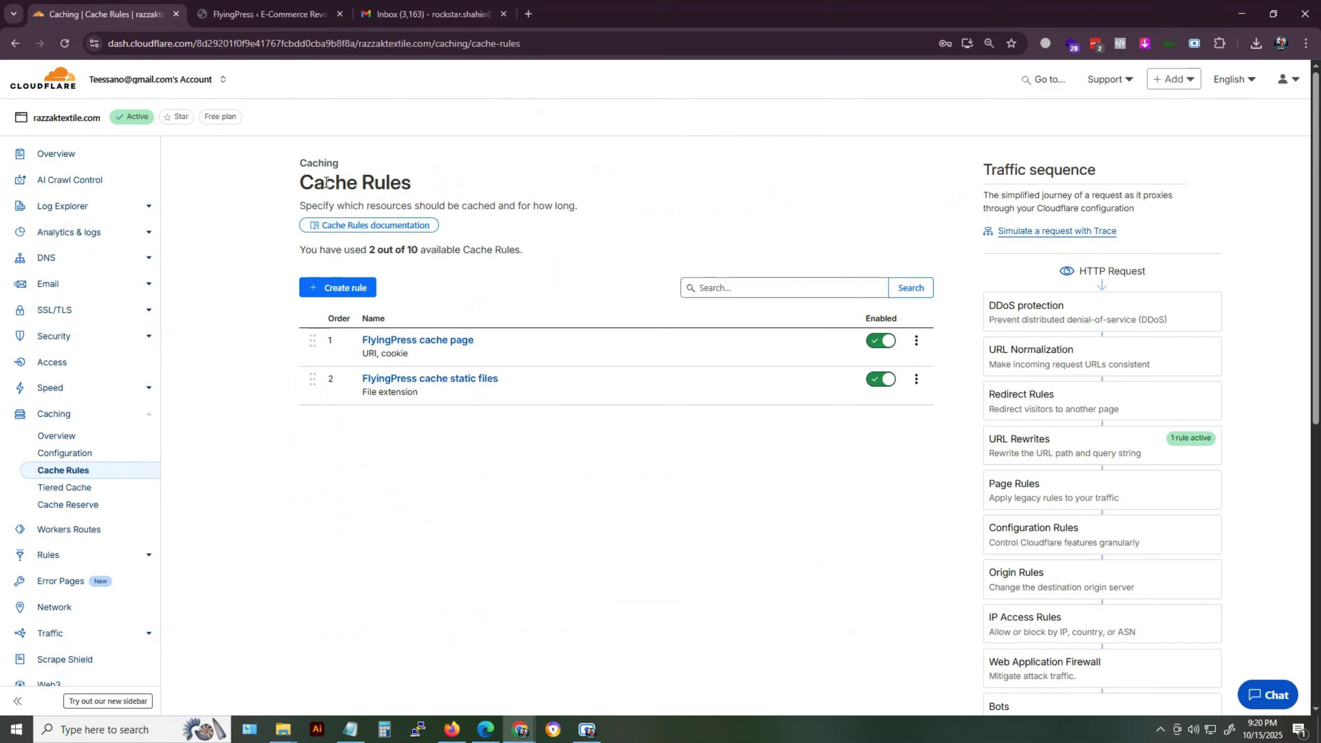